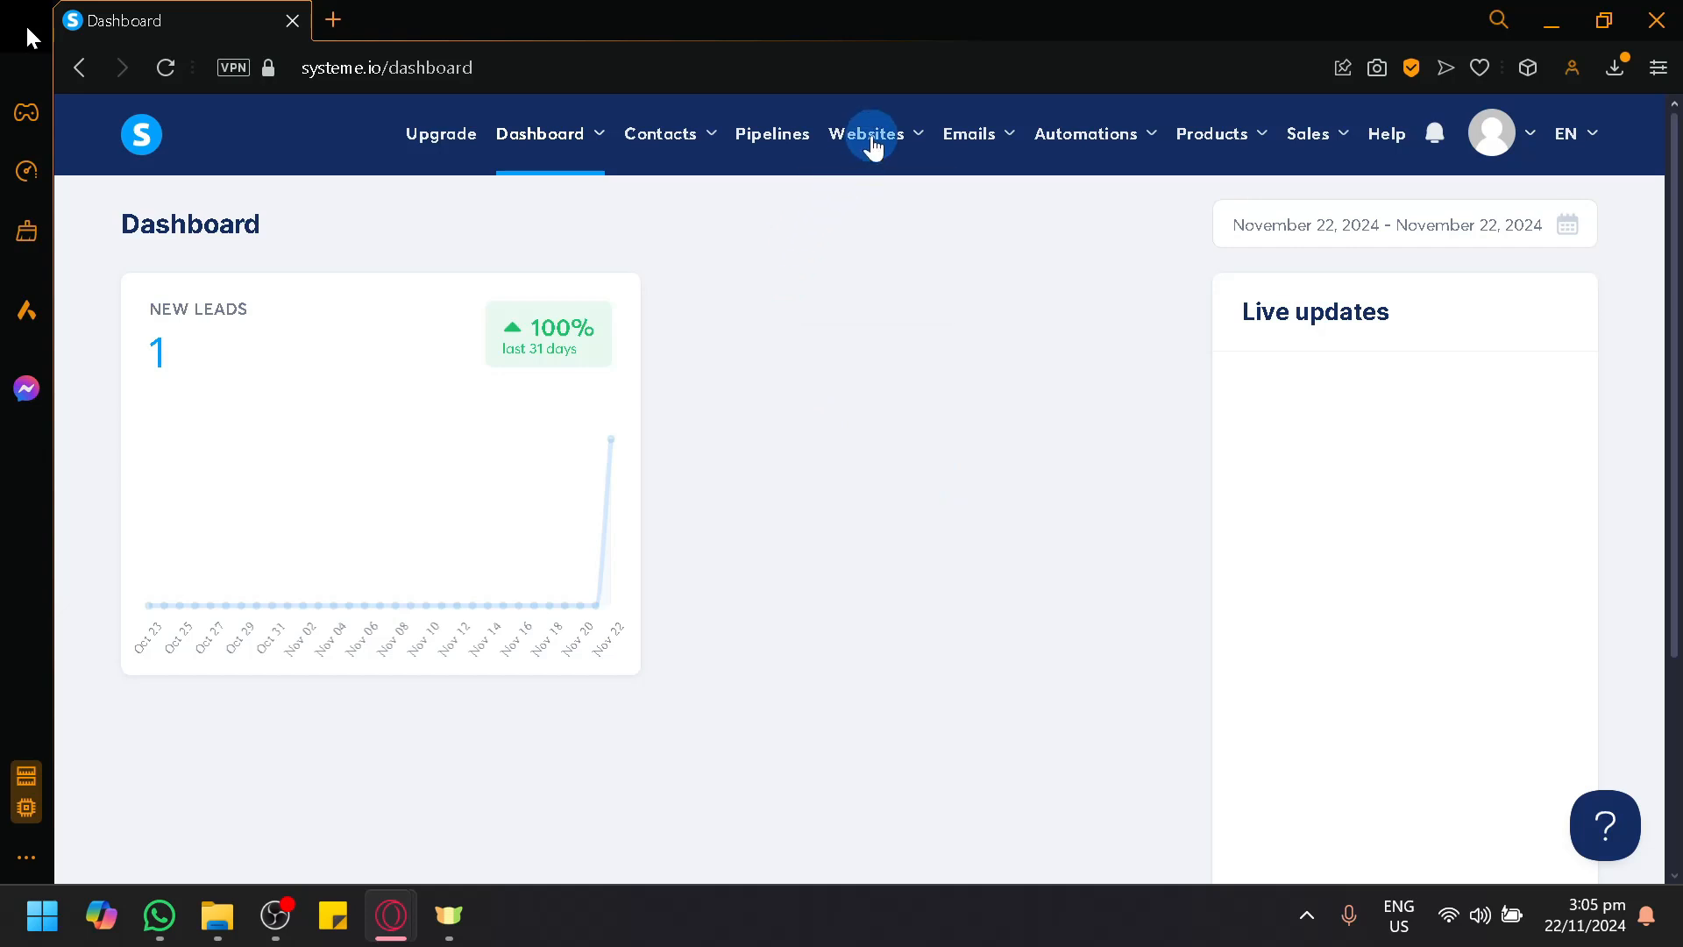
# Open the list of sales funnels
pyautogui.moveTo(872, 143)
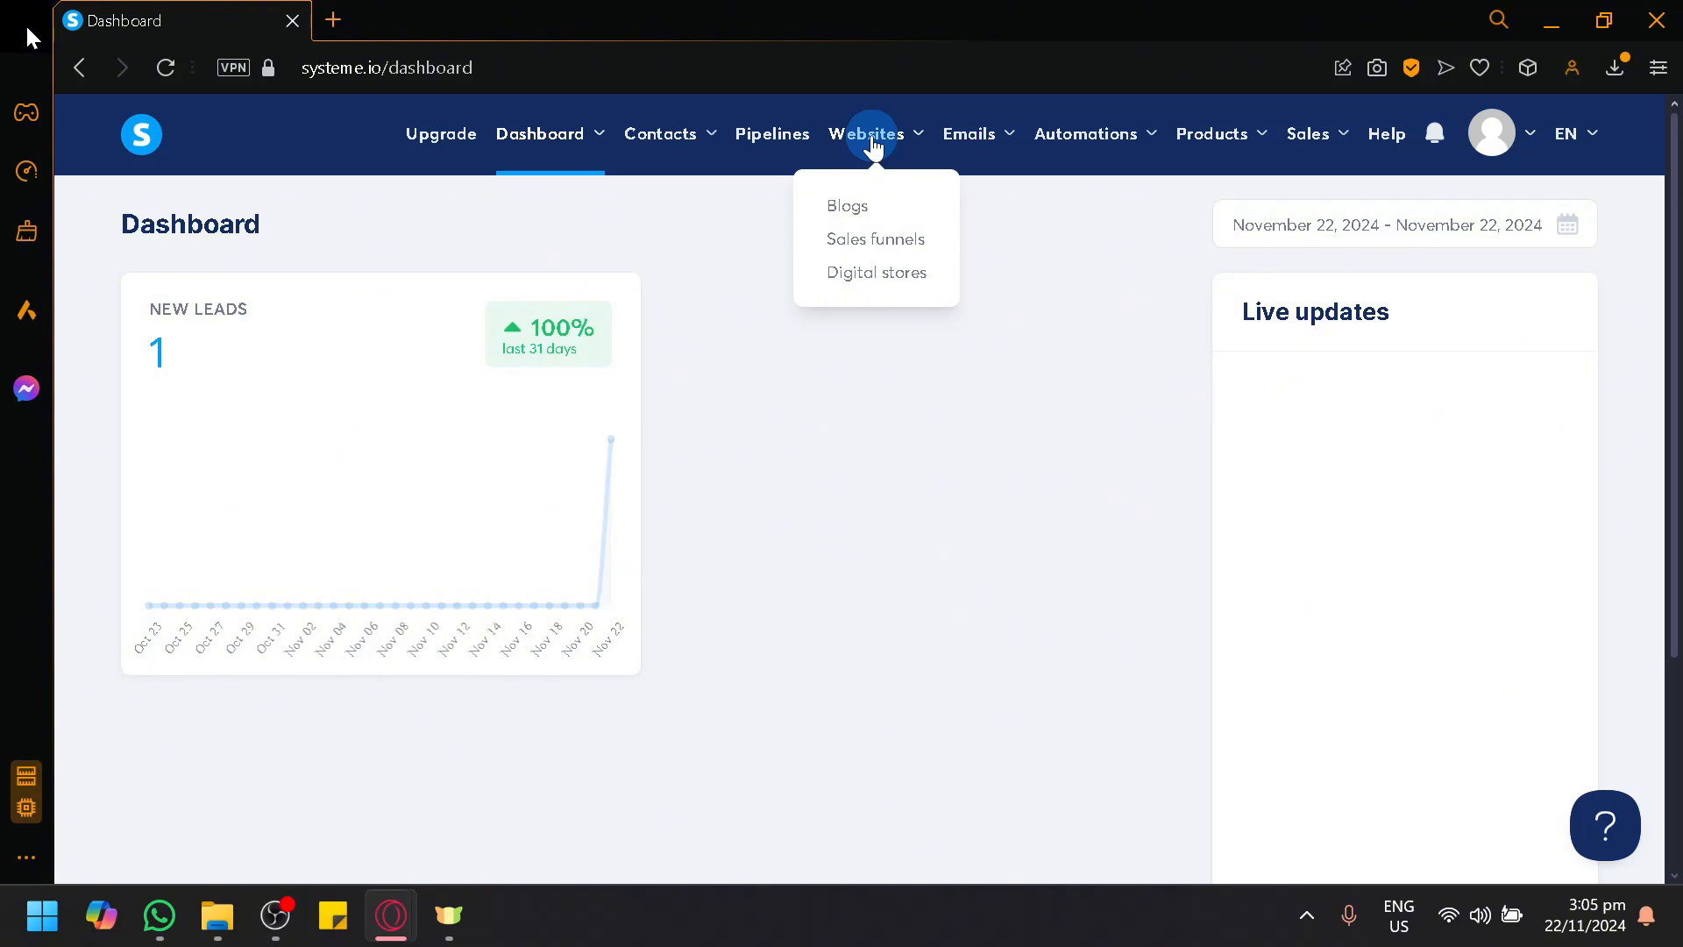
pyautogui.click(873, 242)
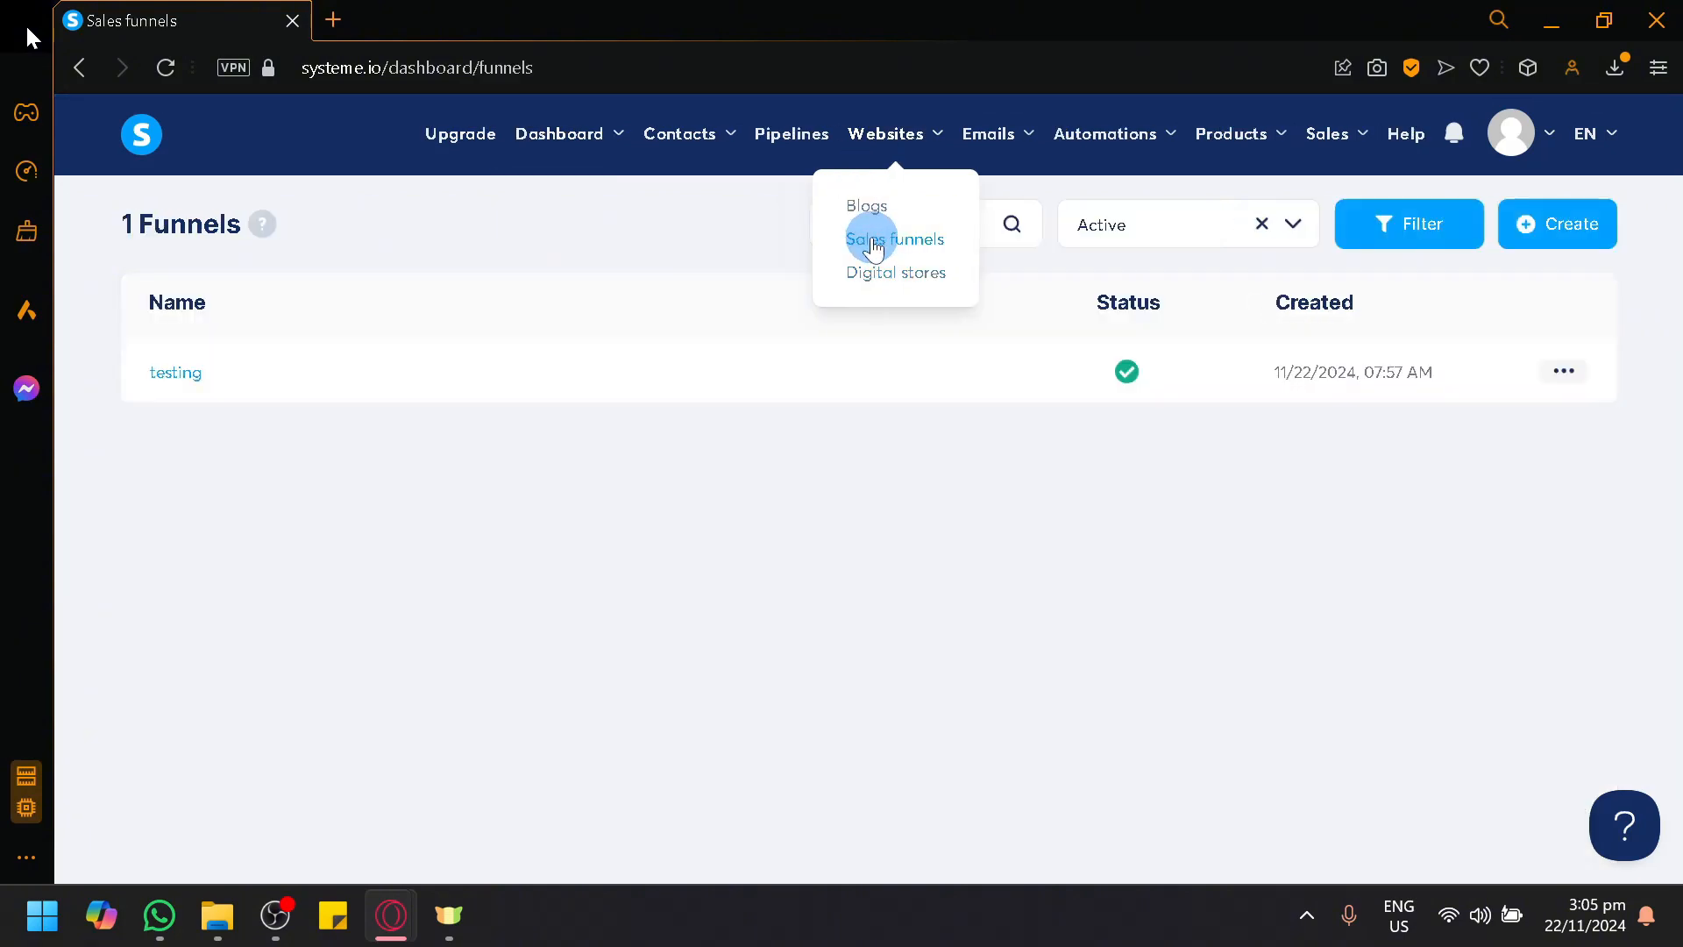
pyautogui.click(708, 490)
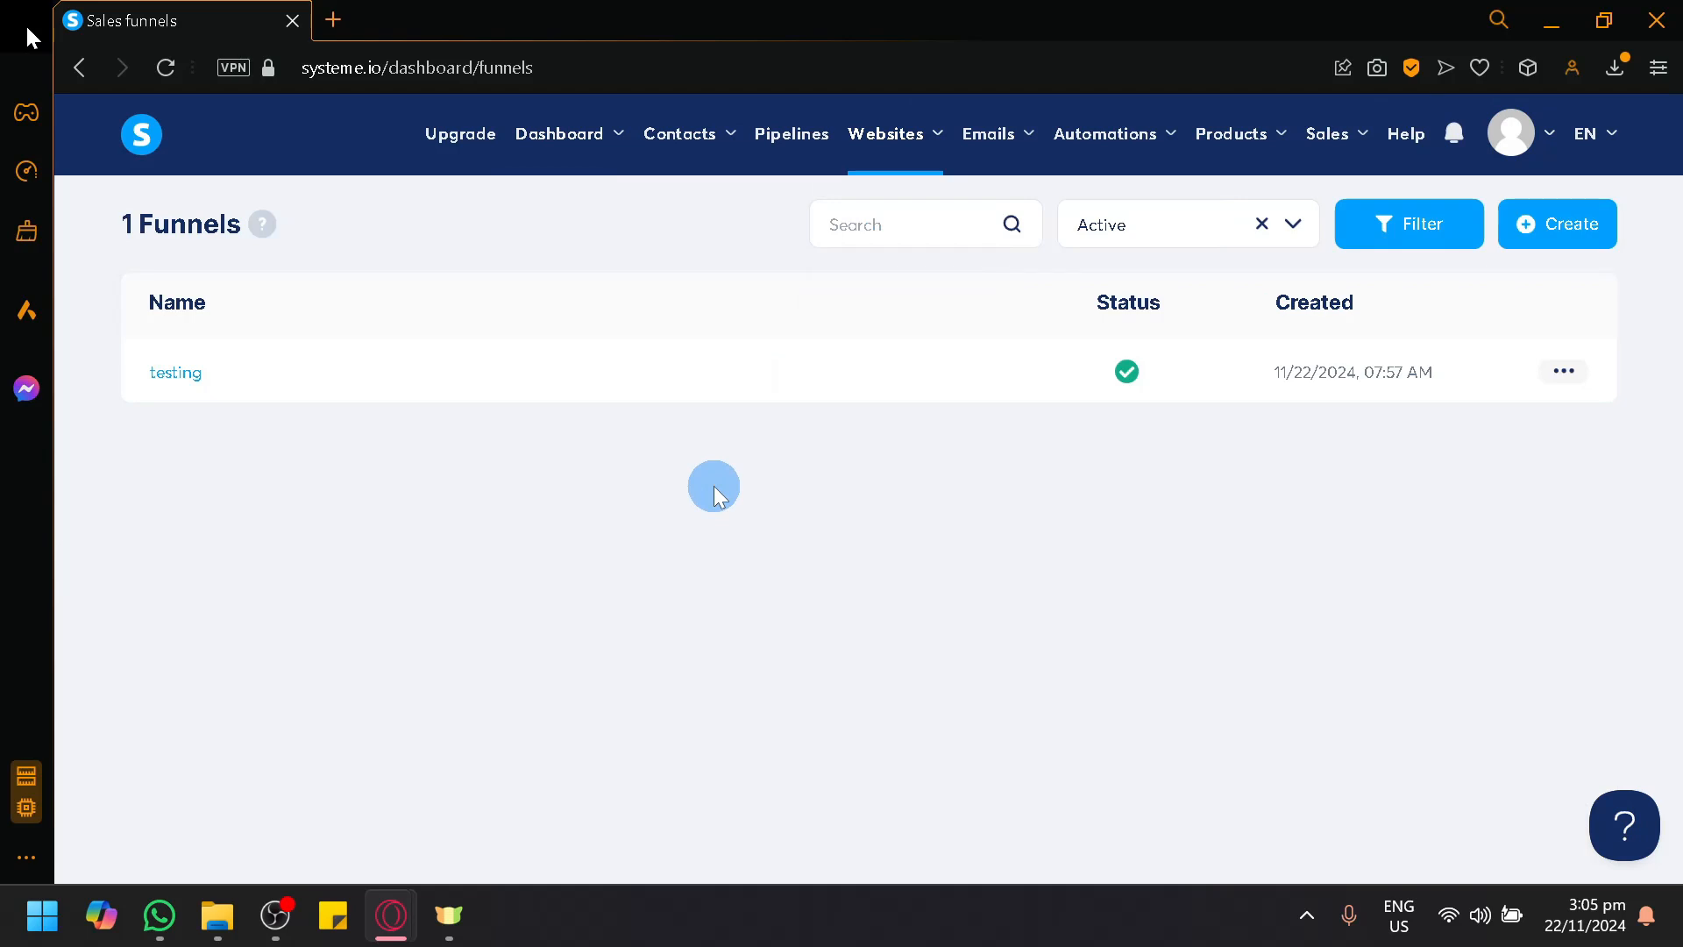
# Delete the "testing" funnel from the funnels list
pyautogui.click(1564, 372)
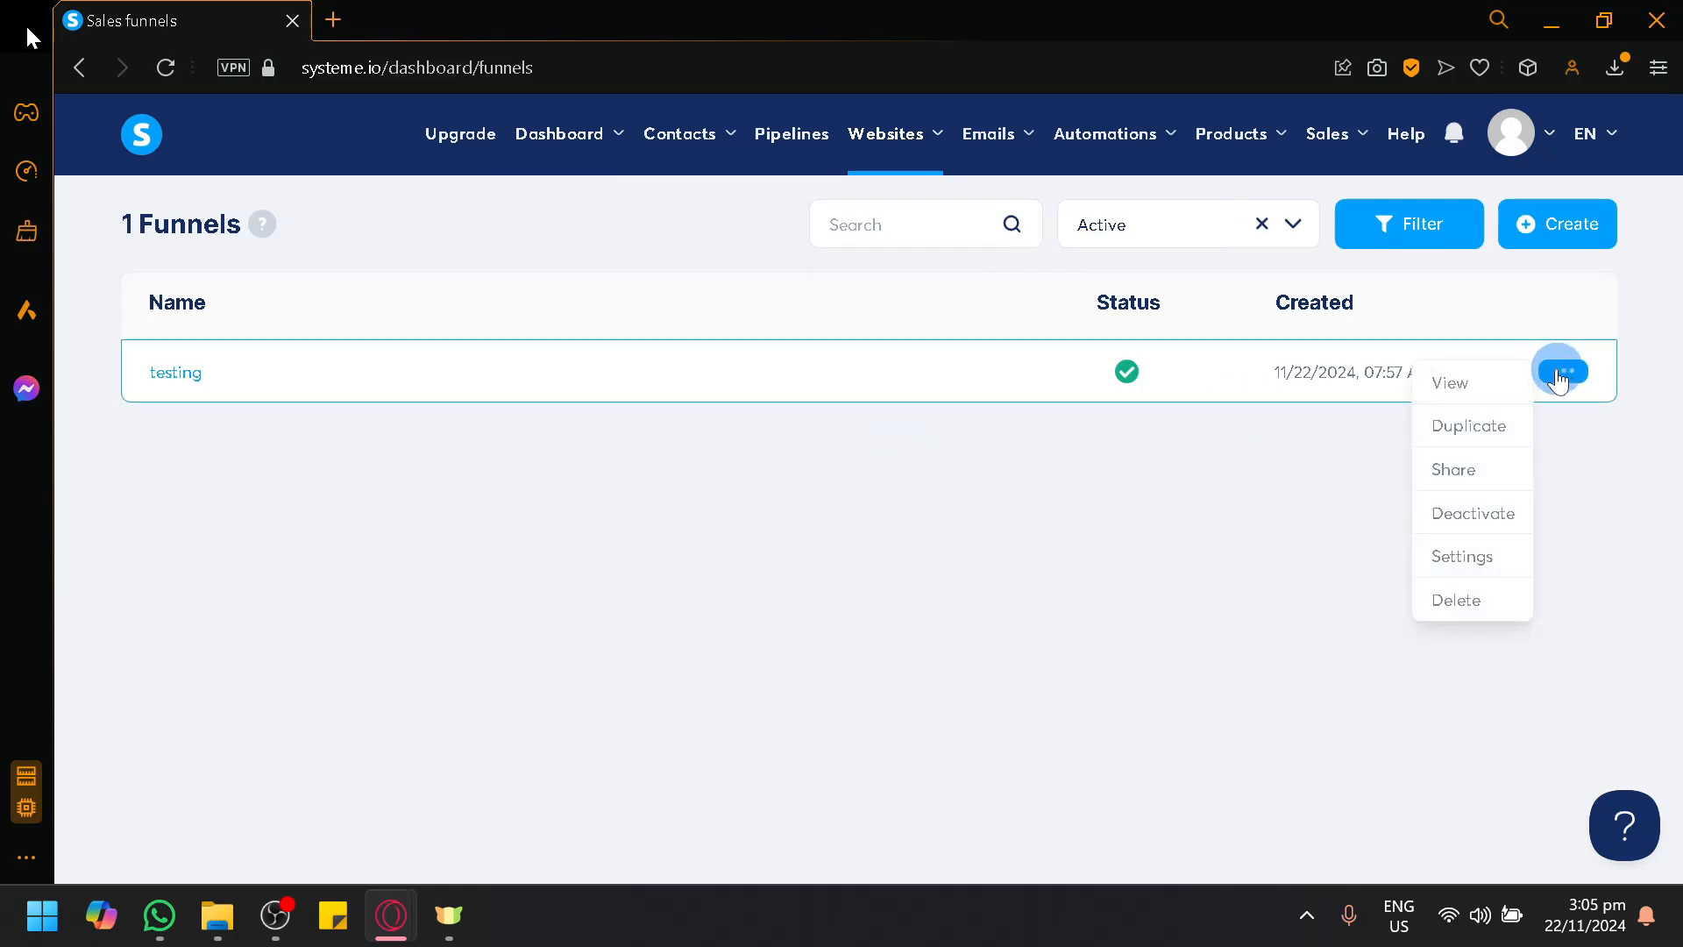
pyautogui.click(1617, 496)
pyautogui.click(1564, 372)
pyautogui.click(1470, 603)
pyautogui.click(713, 578)
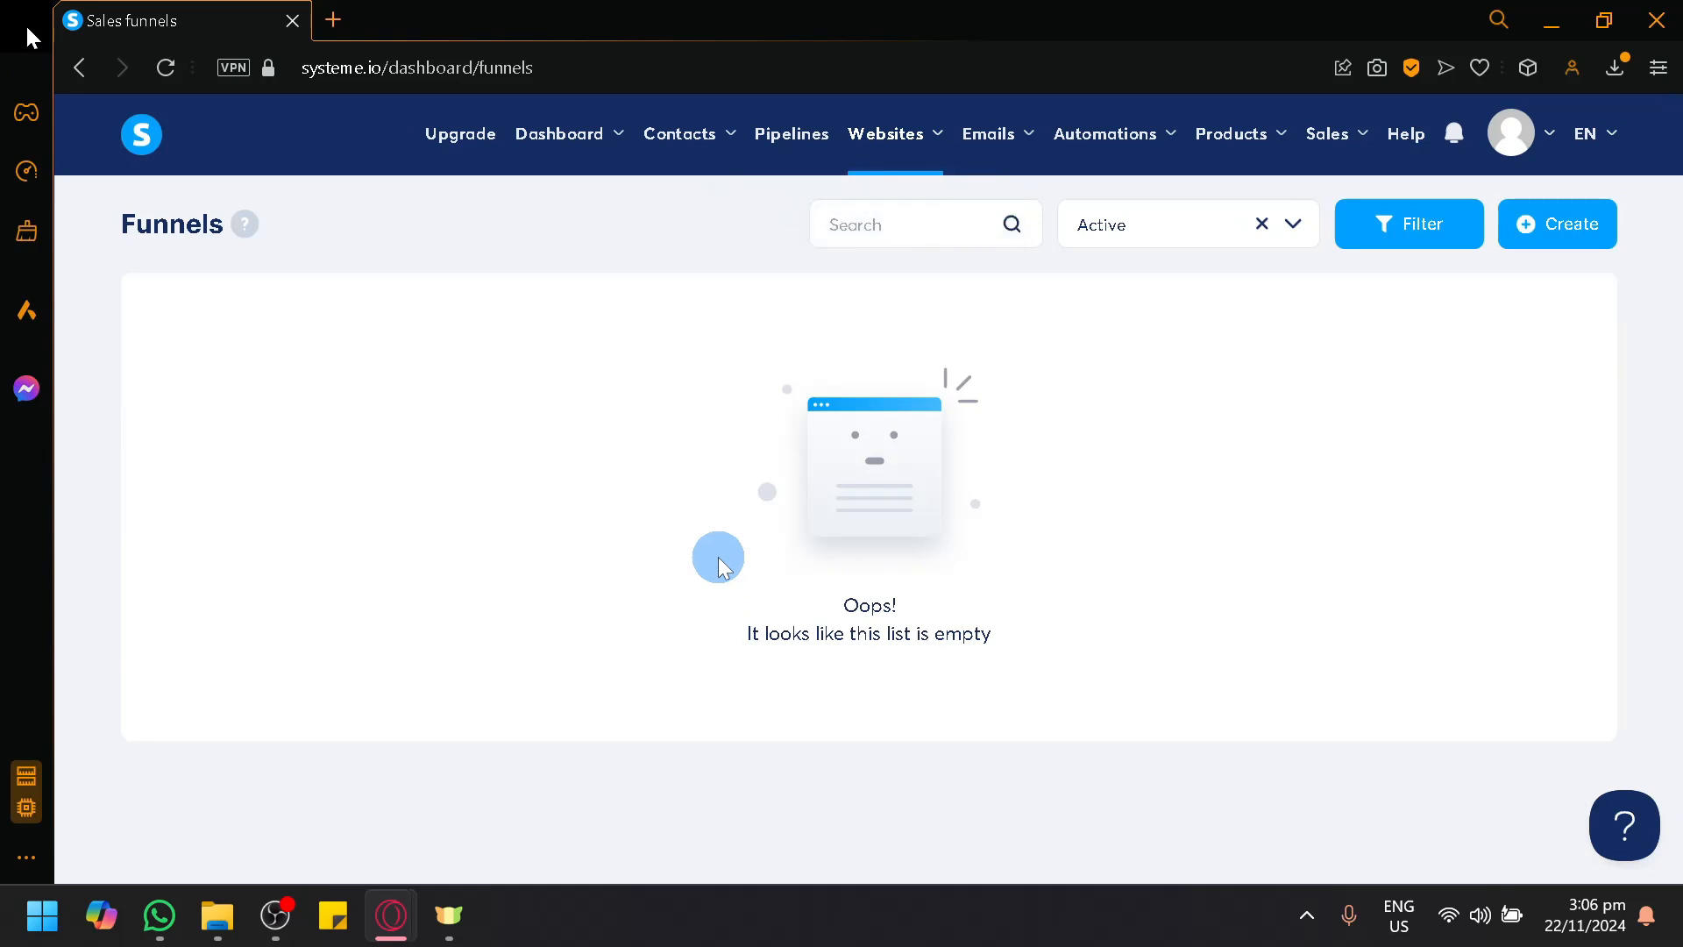
# Start a new funnel on the videomaking17.systeme.io domain and name it "Collecting emails"
pyautogui.click(1545, 255)
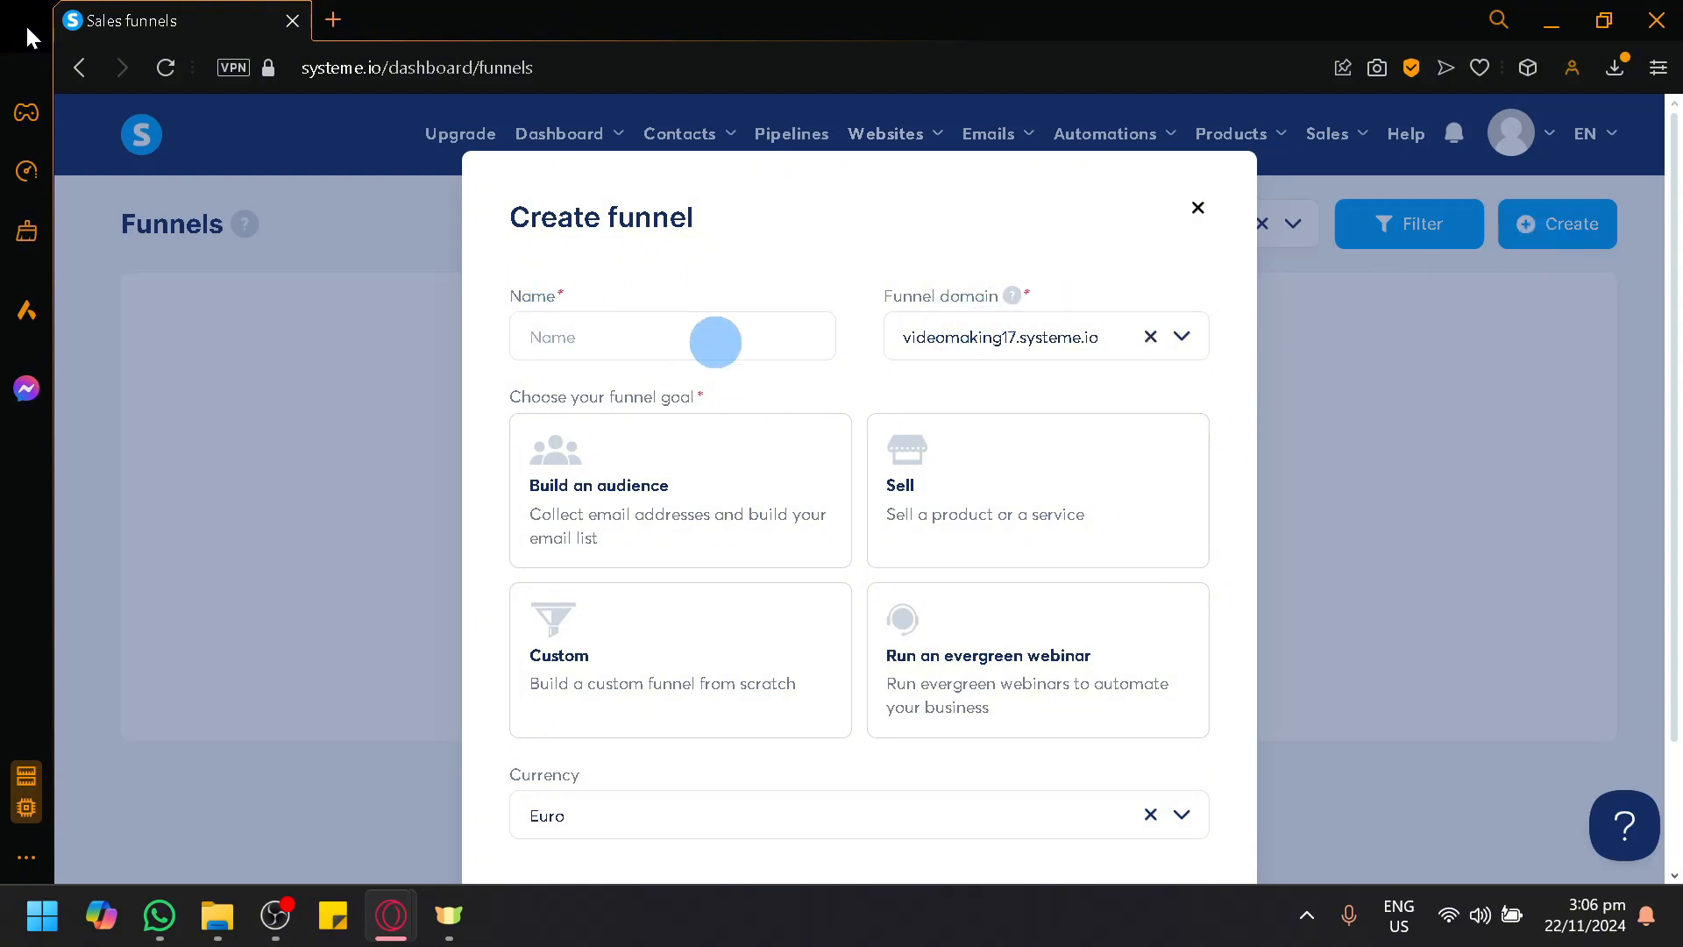
pyautogui.click(1181, 336)
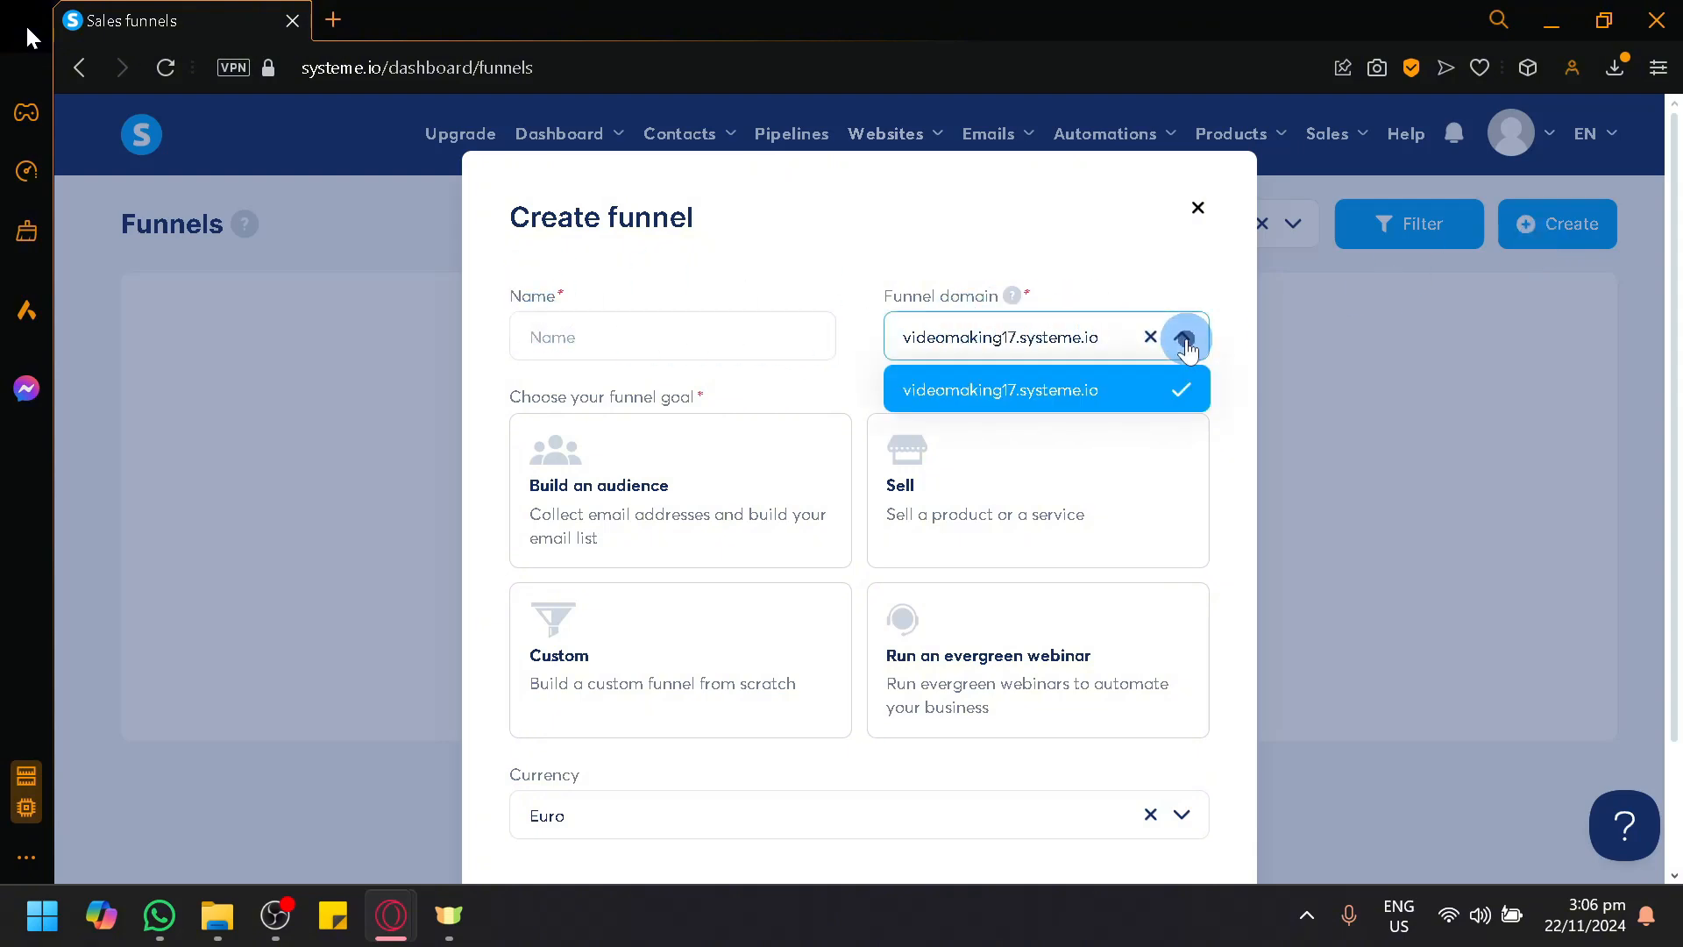
pyautogui.click(1181, 336)
pyautogui.scroll(-2, 929, 439)
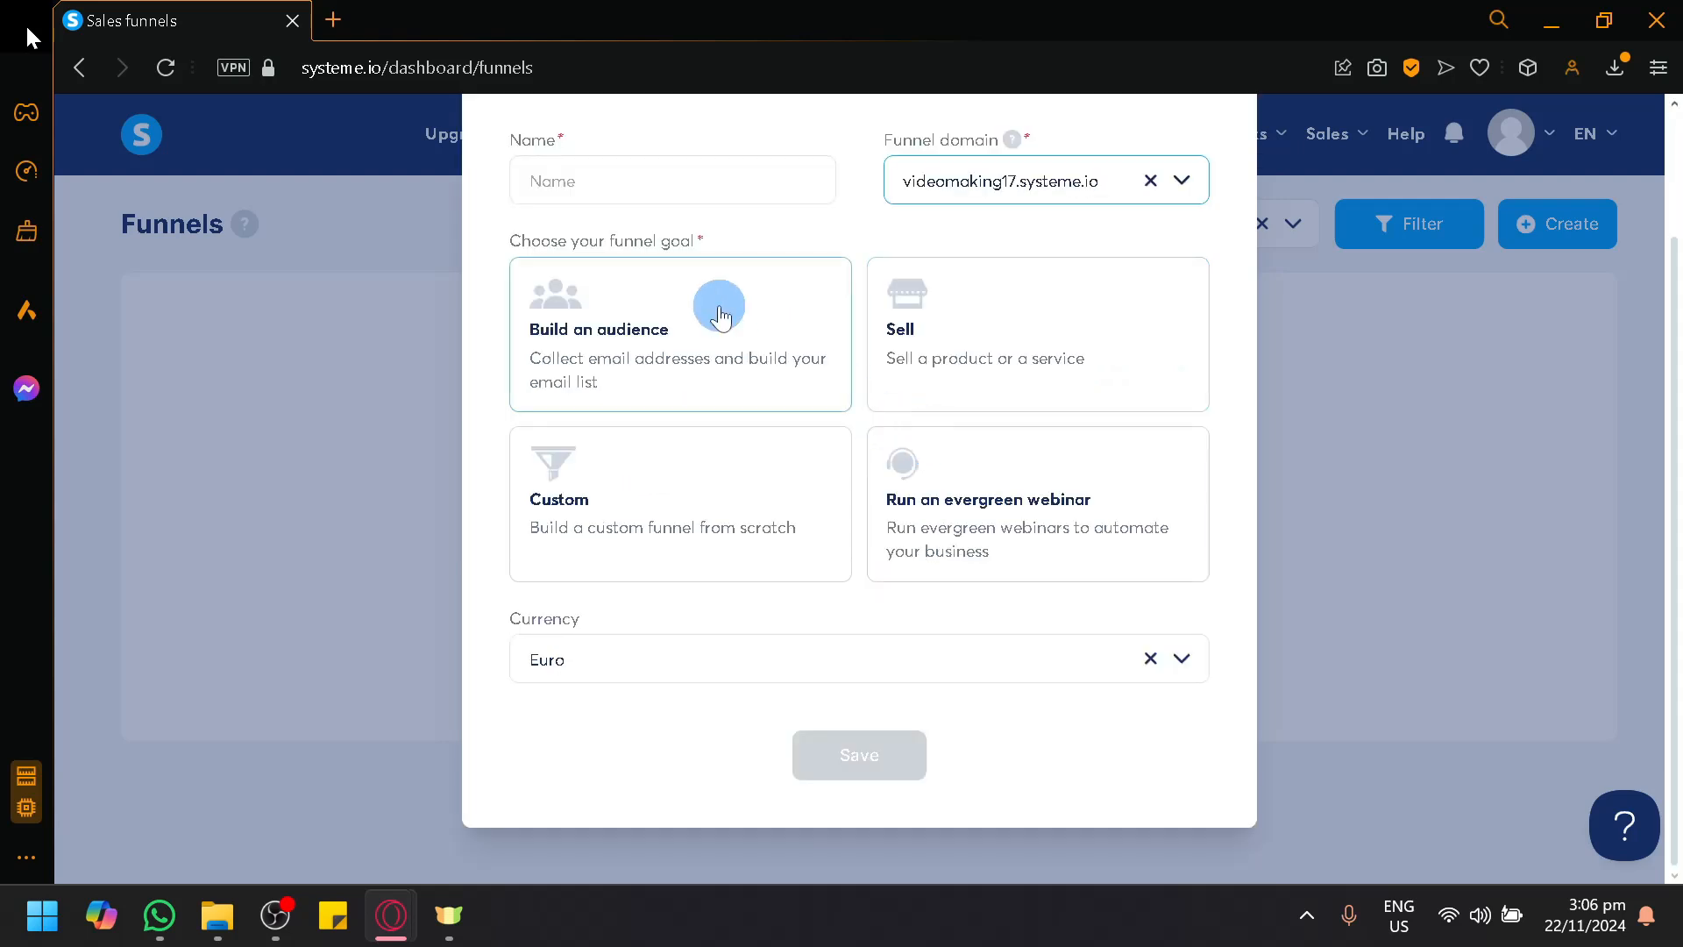
pyautogui.scroll(2, 789, 307)
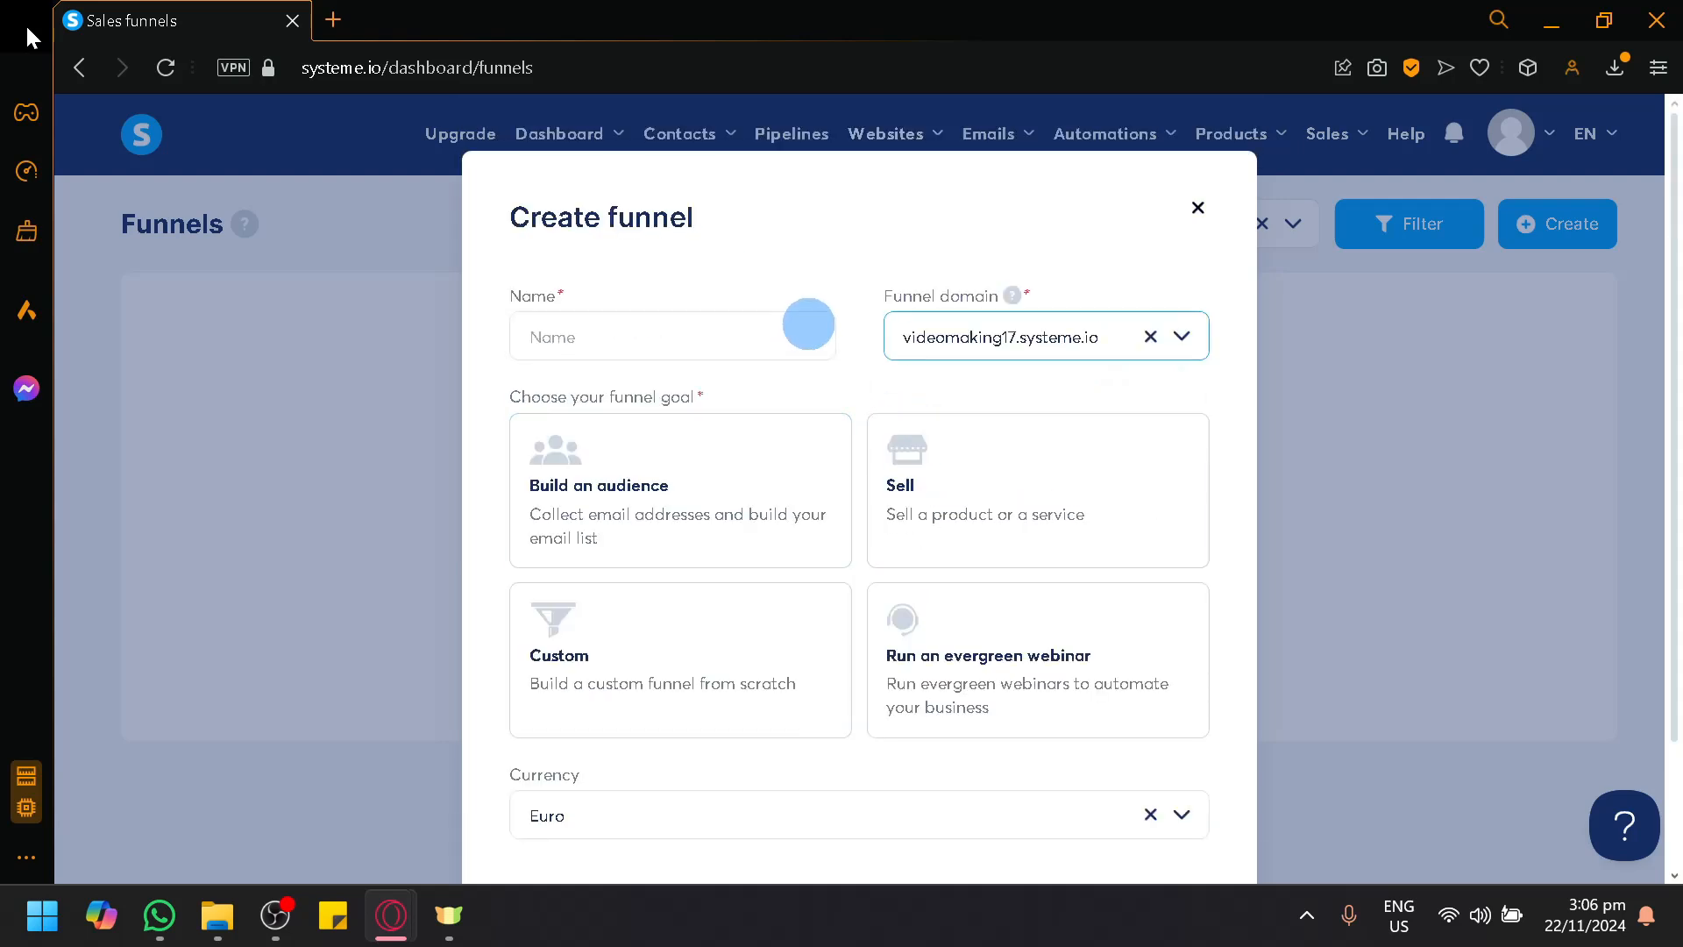
pyautogui.click(762, 328)
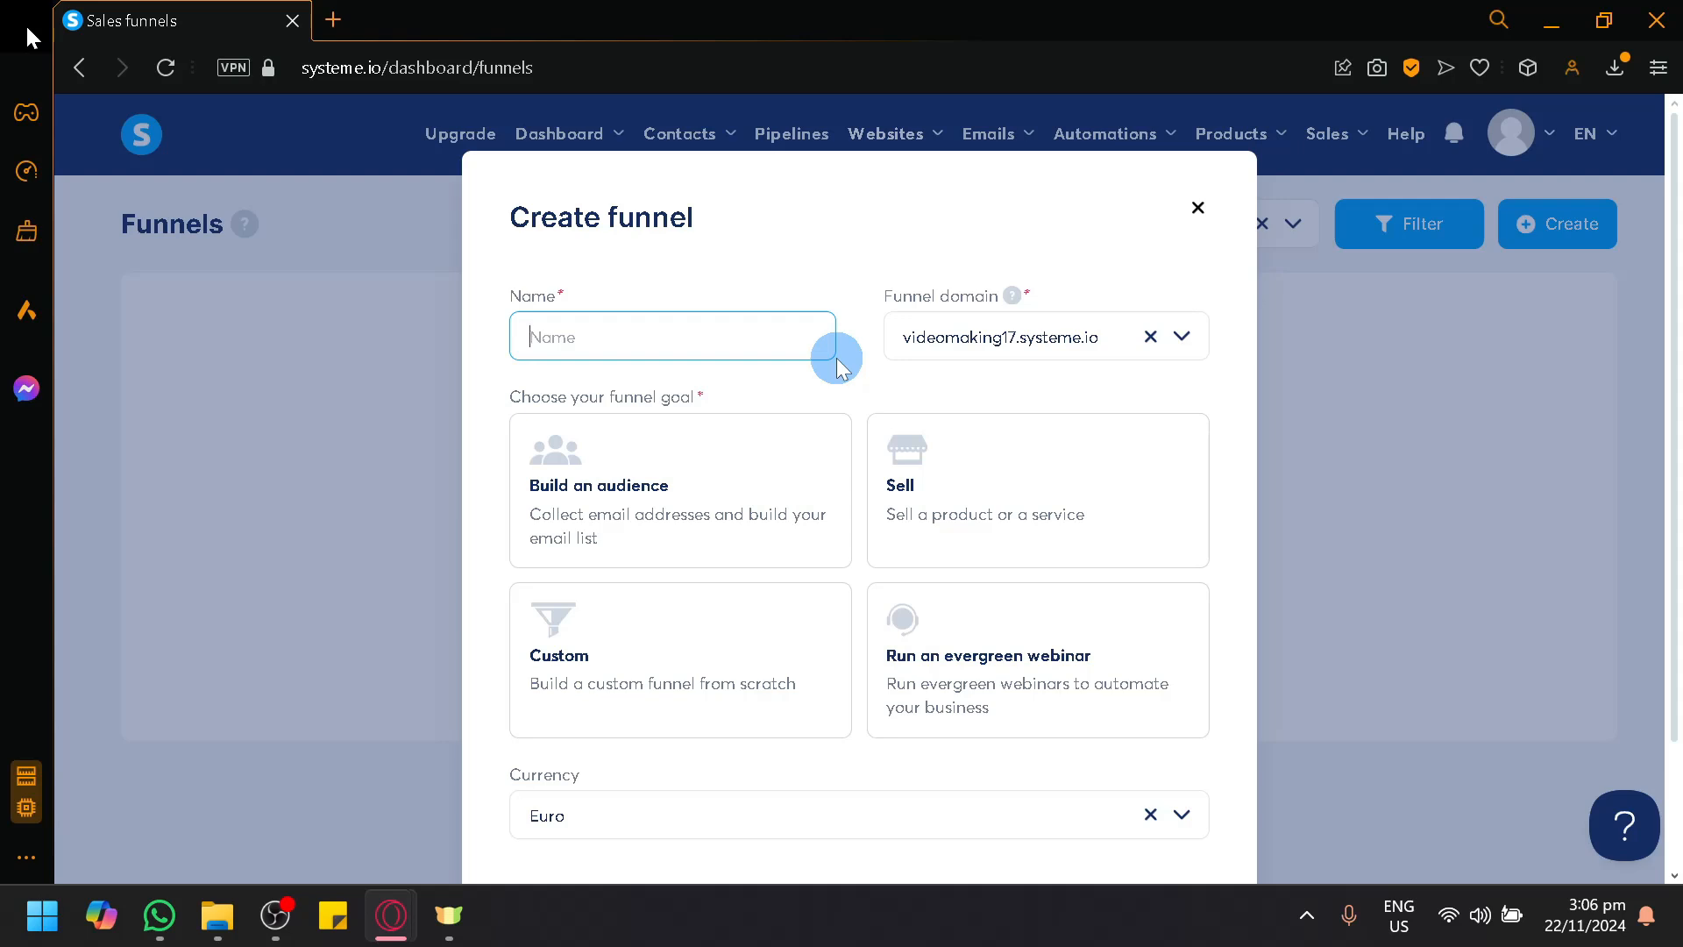
pyautogui.write('Collecting emails')
# Choose Build an audience as the goal of the new funnel
pyautogui.click(673, 432)
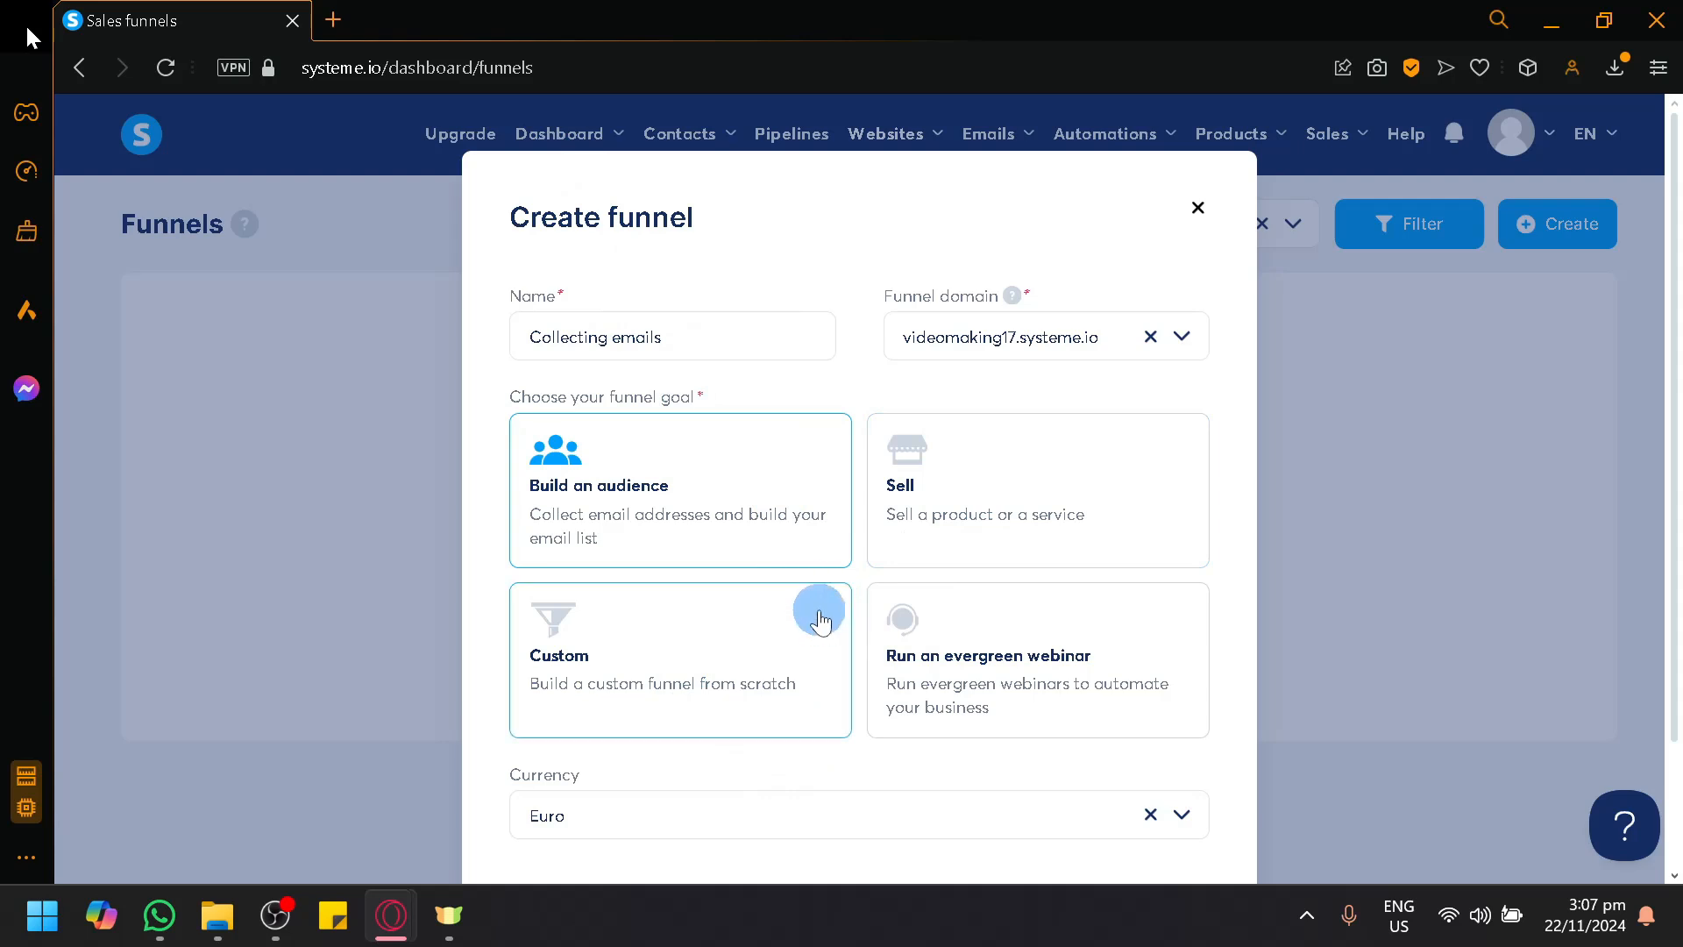
pyautogui.click(673, 681)
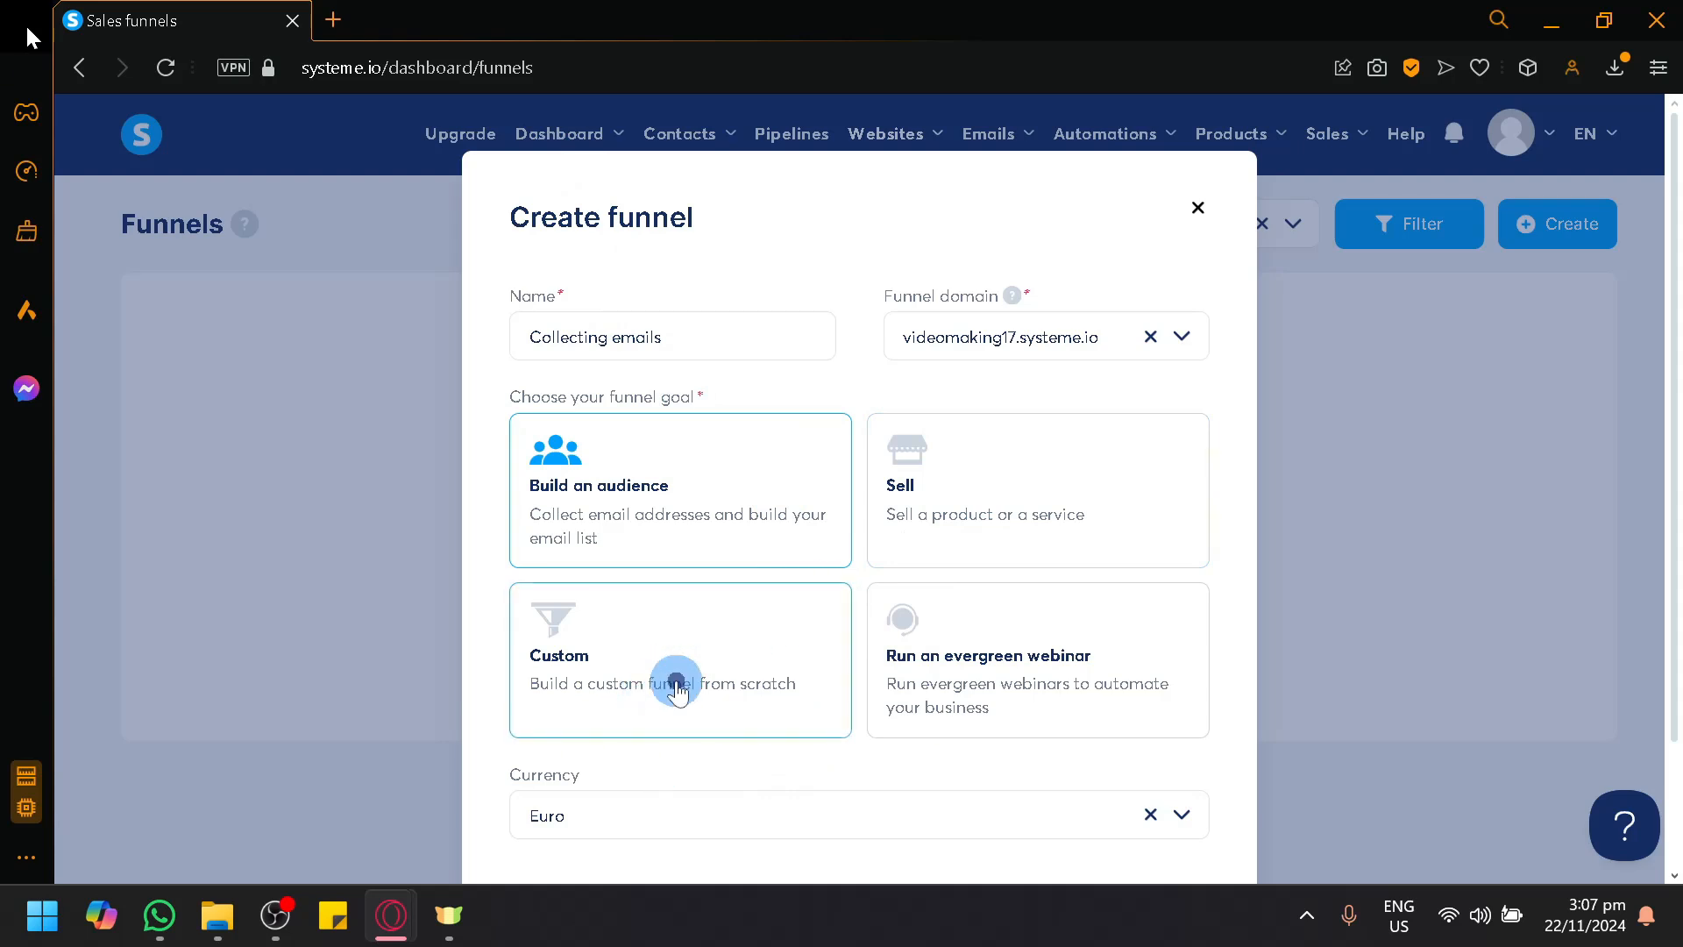
pyautogui.click(680, 523)
# Set the funnel's currency to U.S. Dollar and save the new funnel
pyautogui.scroll(-2, 714, 702)
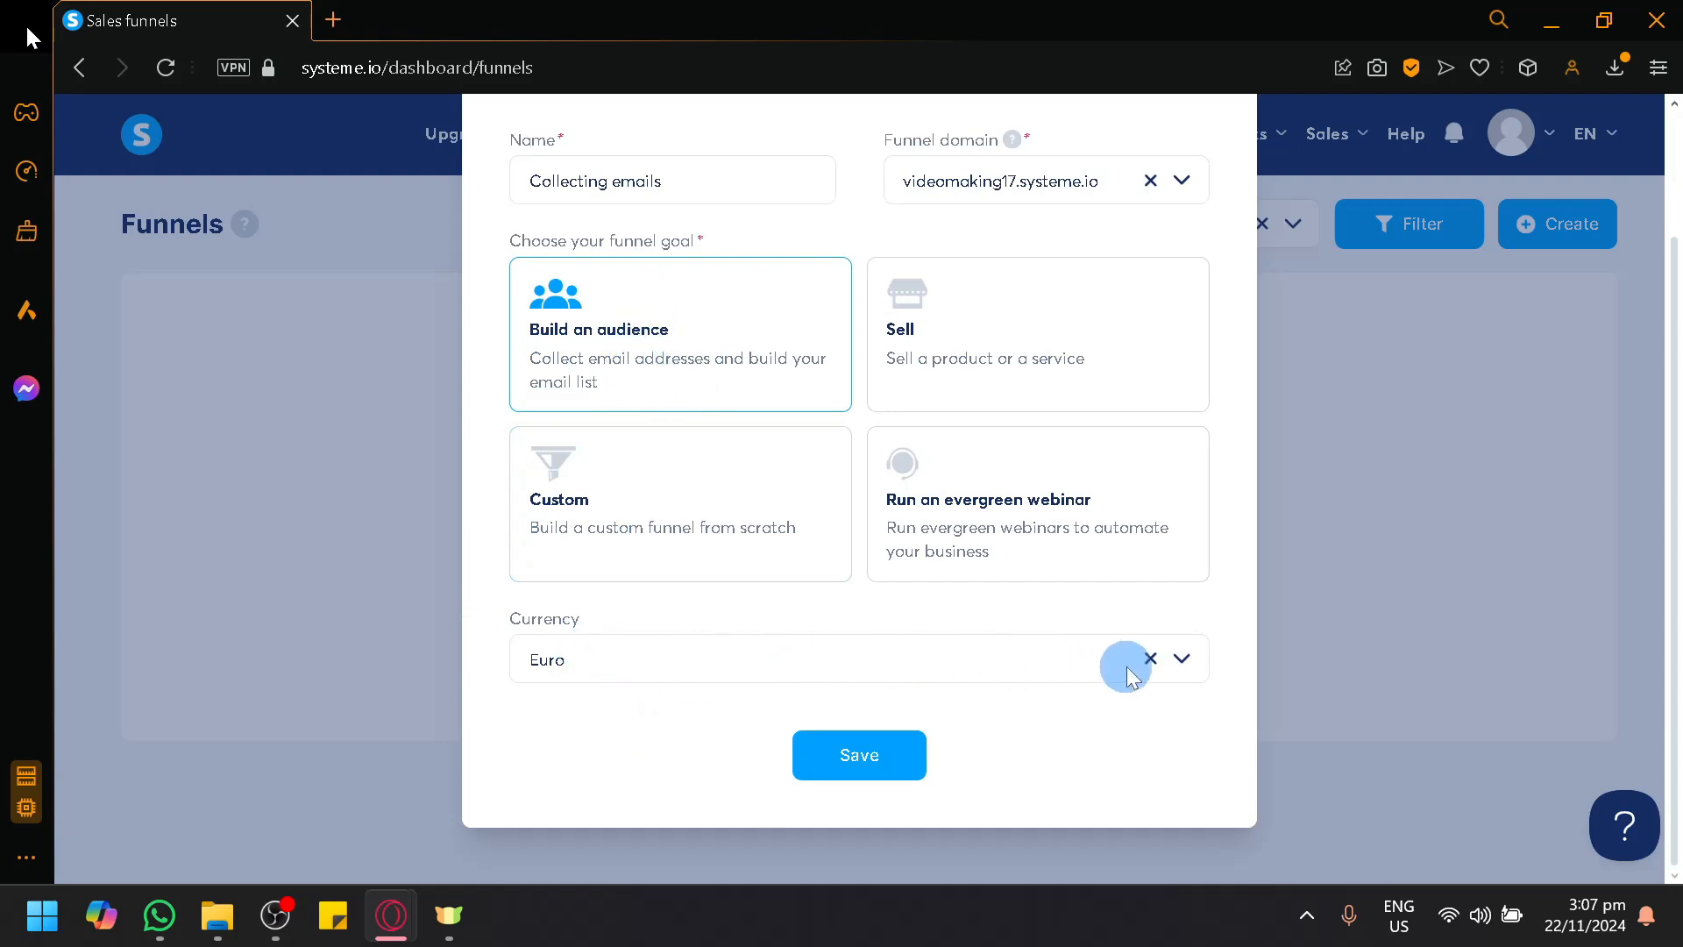
pyautogui.click(1181, 661)
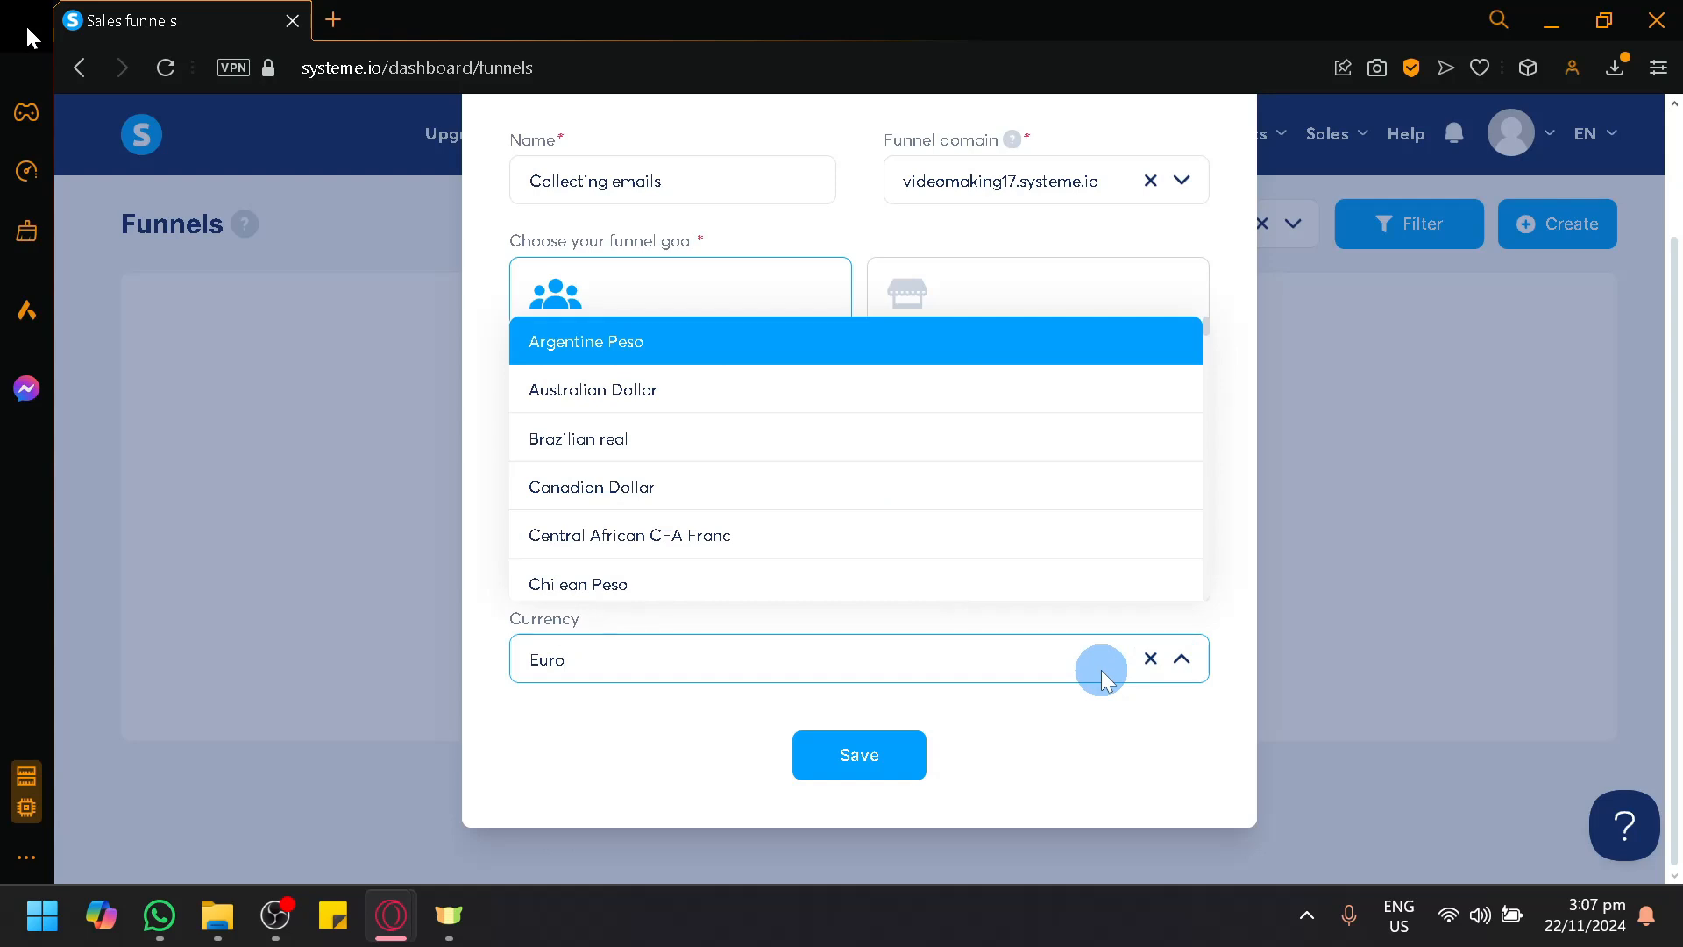
pyautogui.hotkey('ctrl', 'a')
pyautogui.write('U')
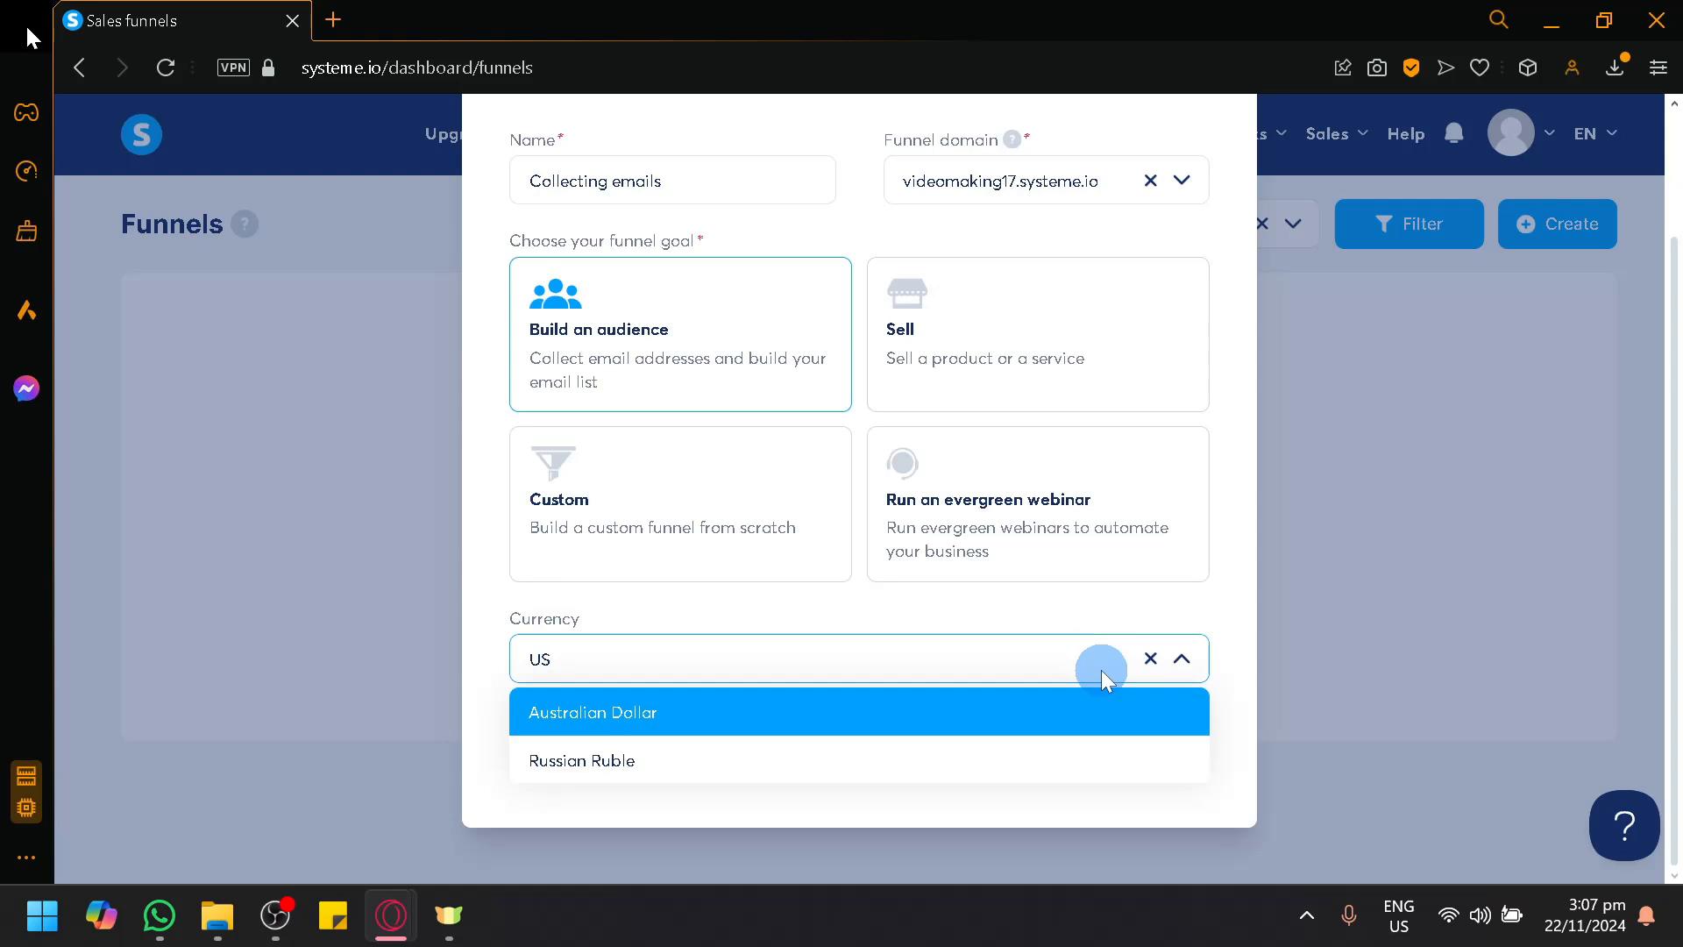
pyautogui.press('BackSpace')
pyautogui.write('.s')
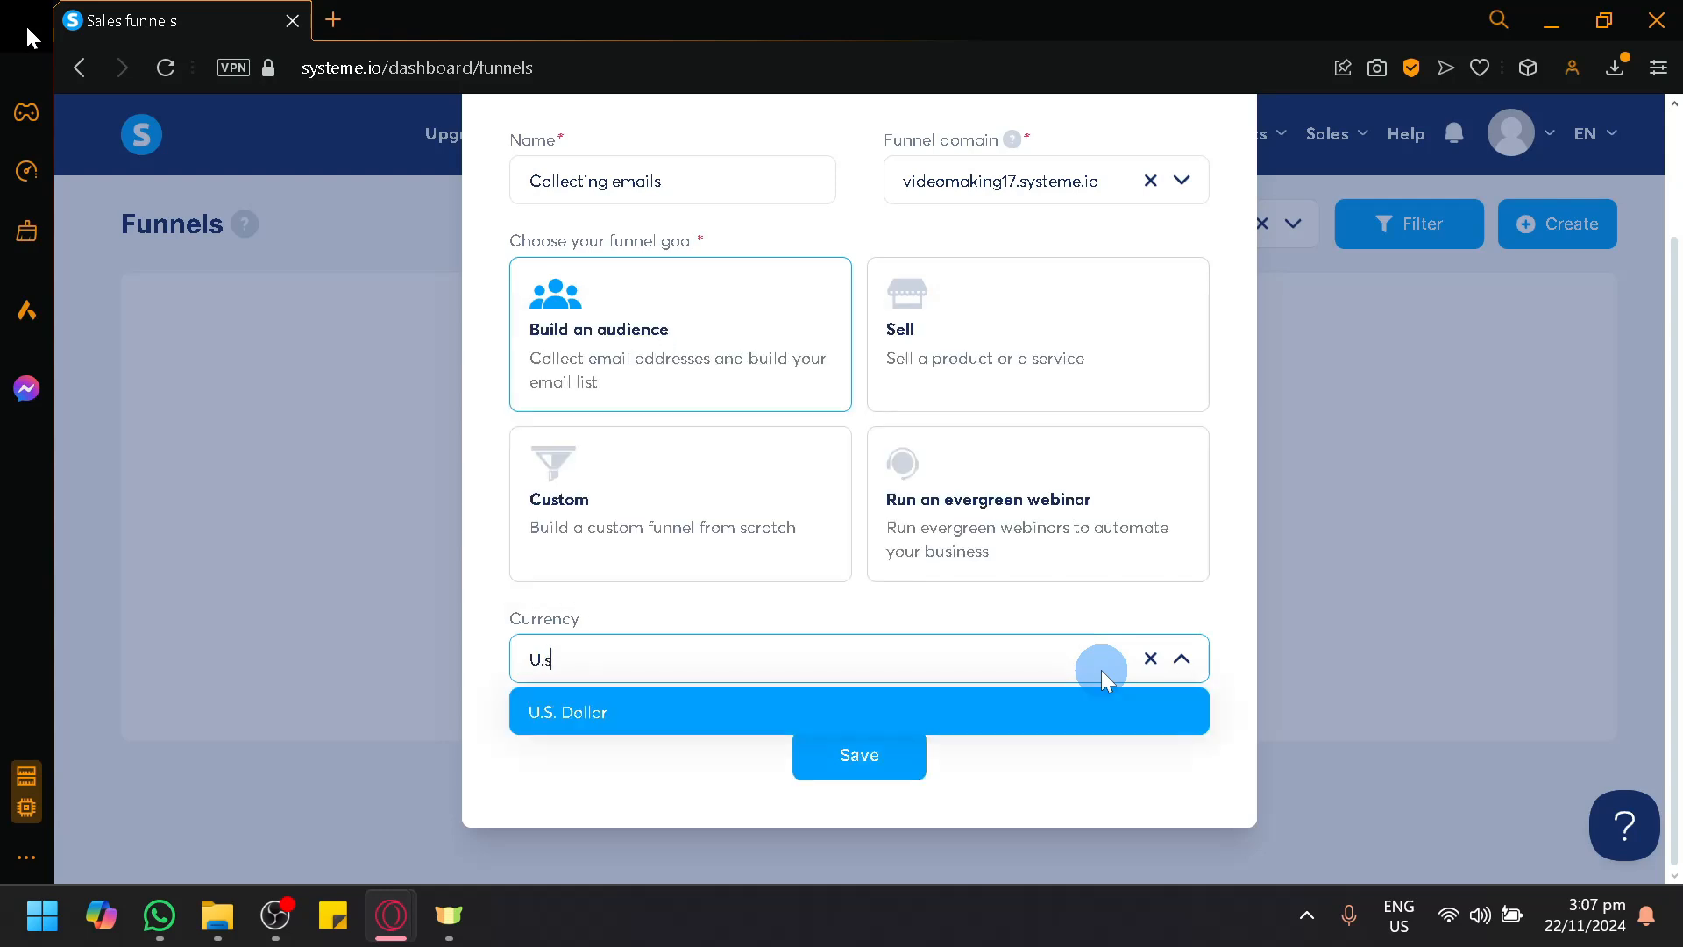
pyautogui.click(956, 702)
pyautogui.click(866, 737)
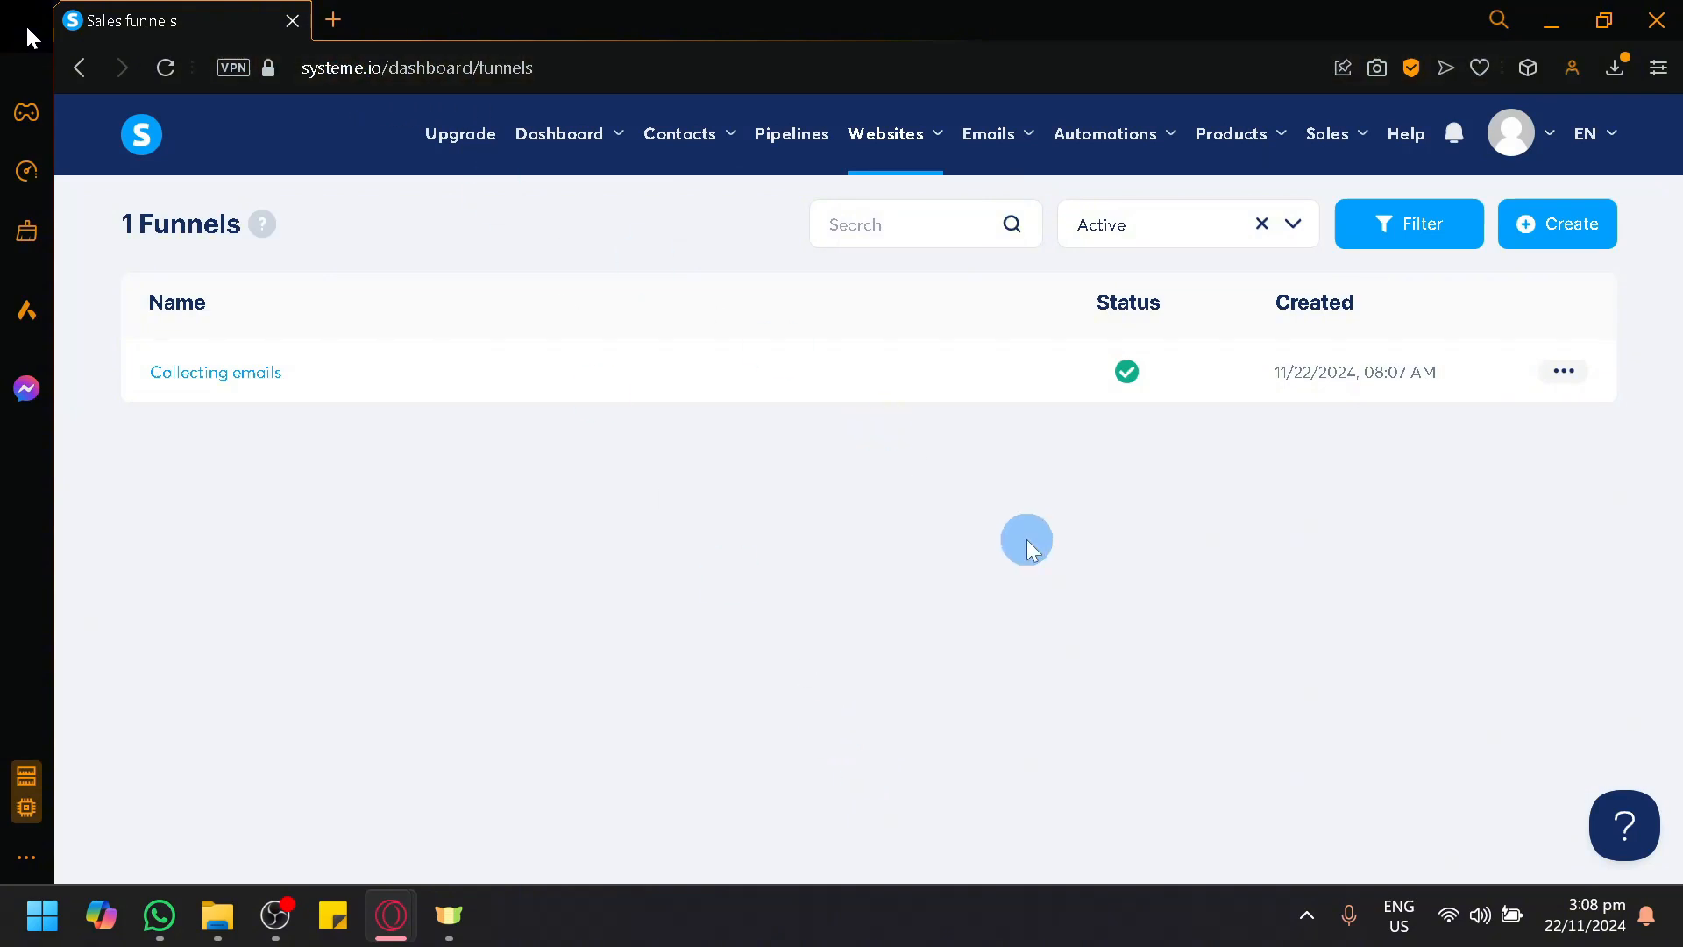
# Open the Collecting emails funnel and browse the templates offered for its squeeze page
pyautogui.click(218, 376)
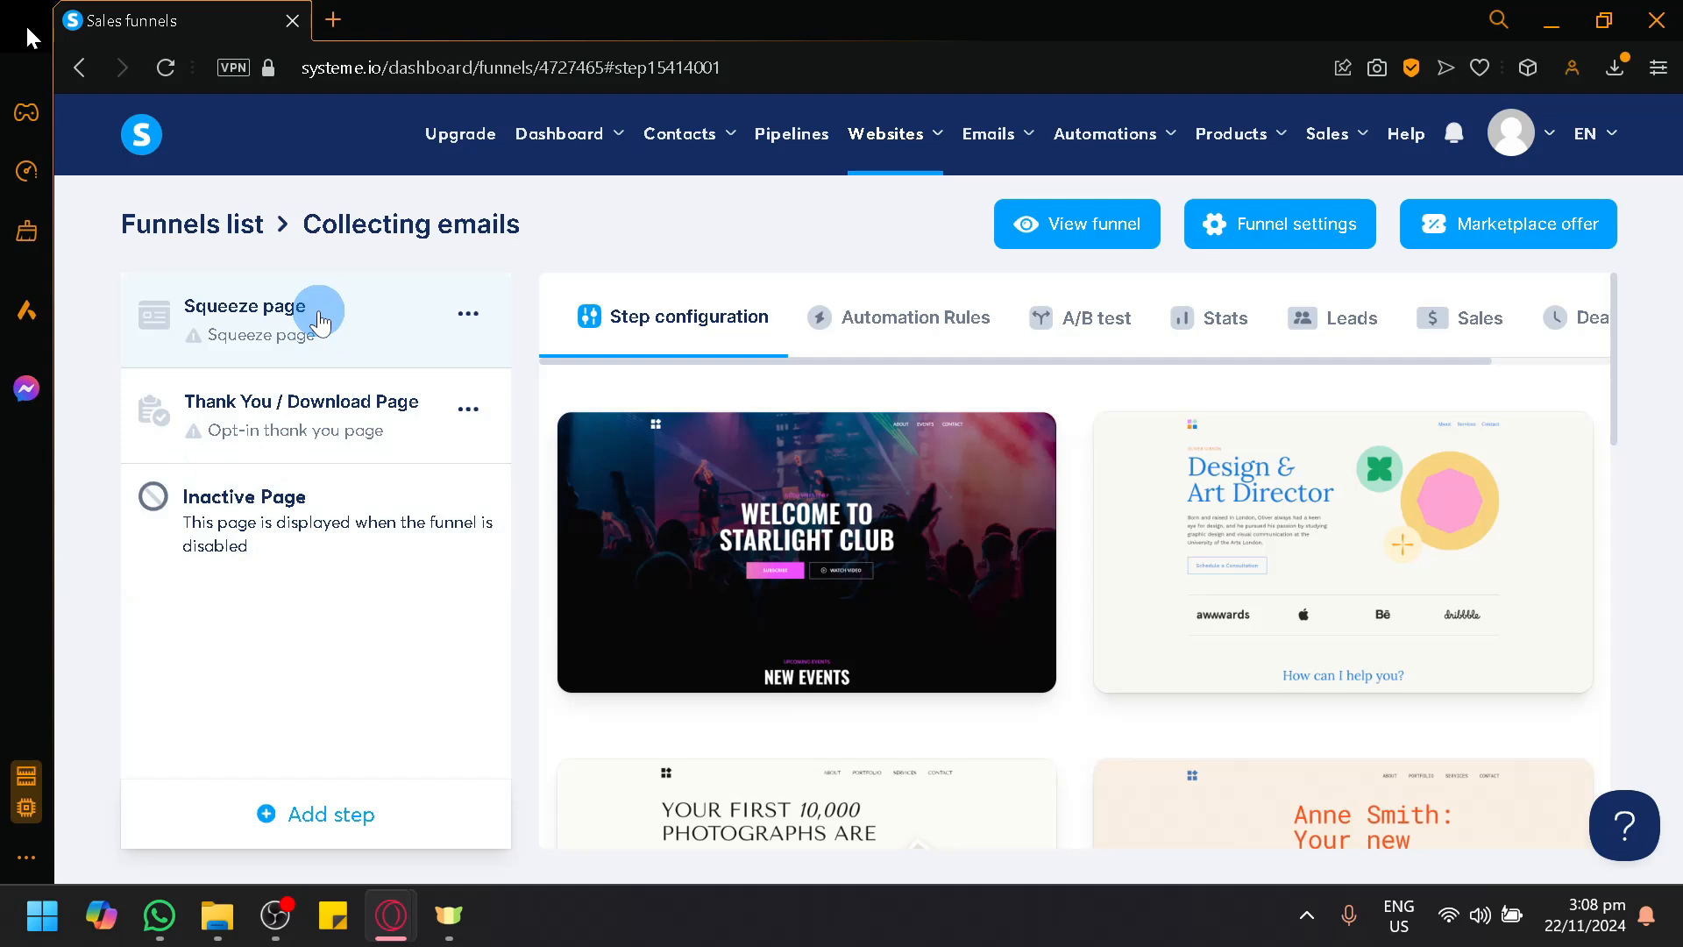
pyautogui.scroll(-10, 1096, 544)
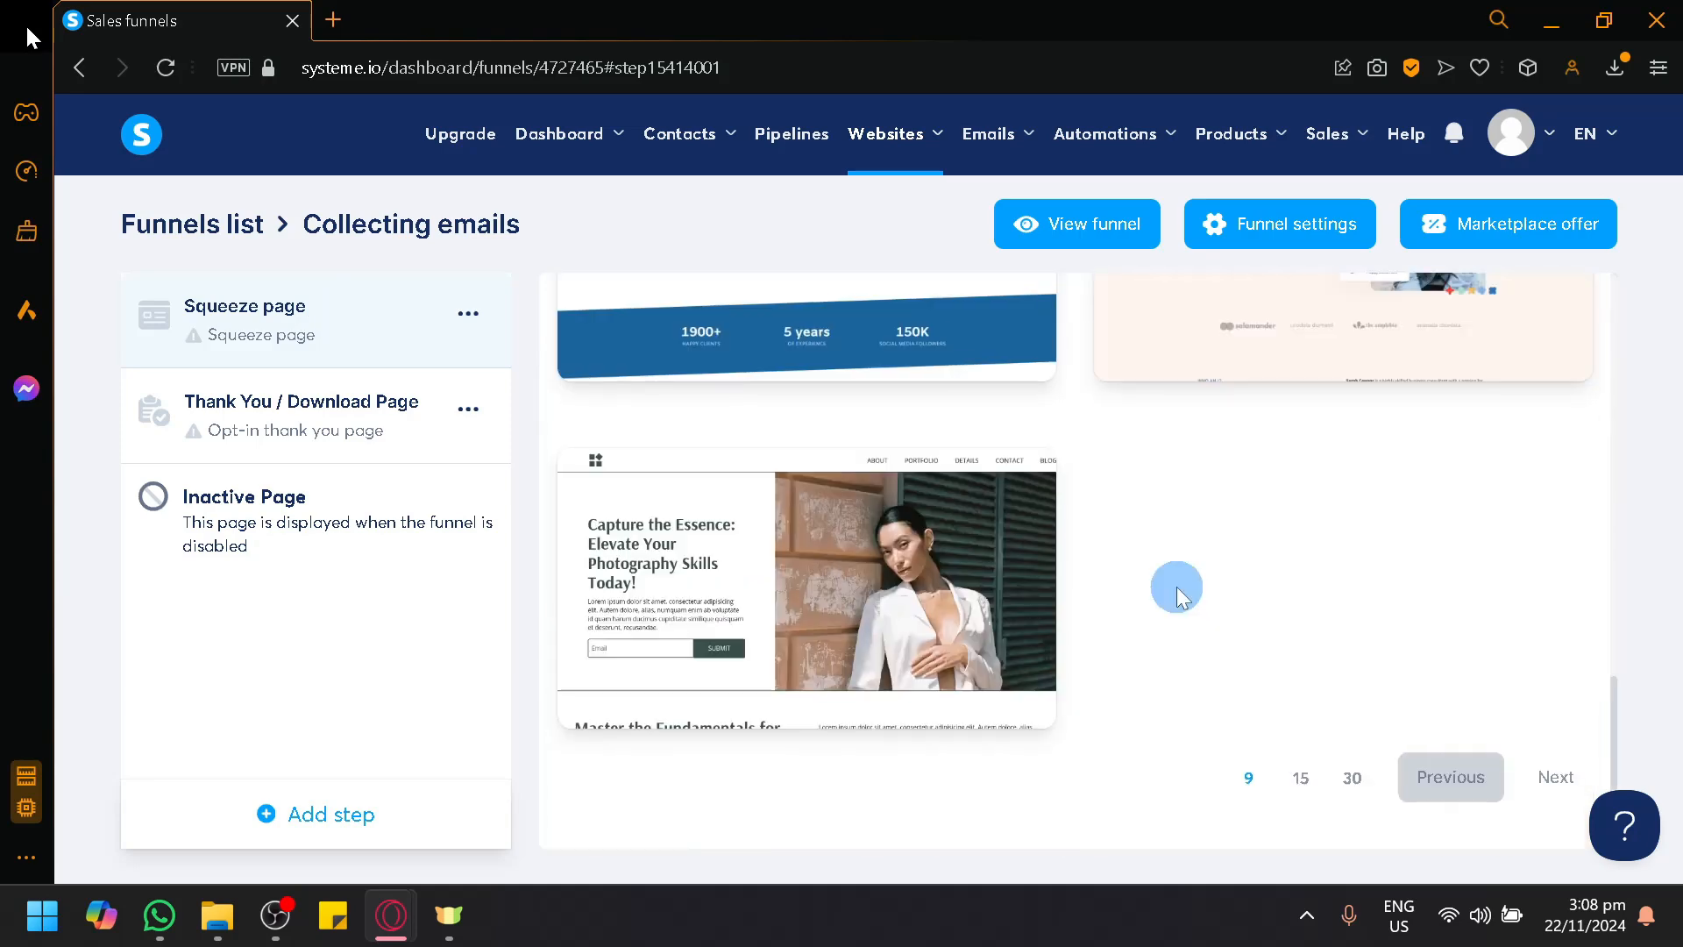
pyautogui.scroll(8, 1096, 562)
pyautogui.scroll(-8, 1087, 557)
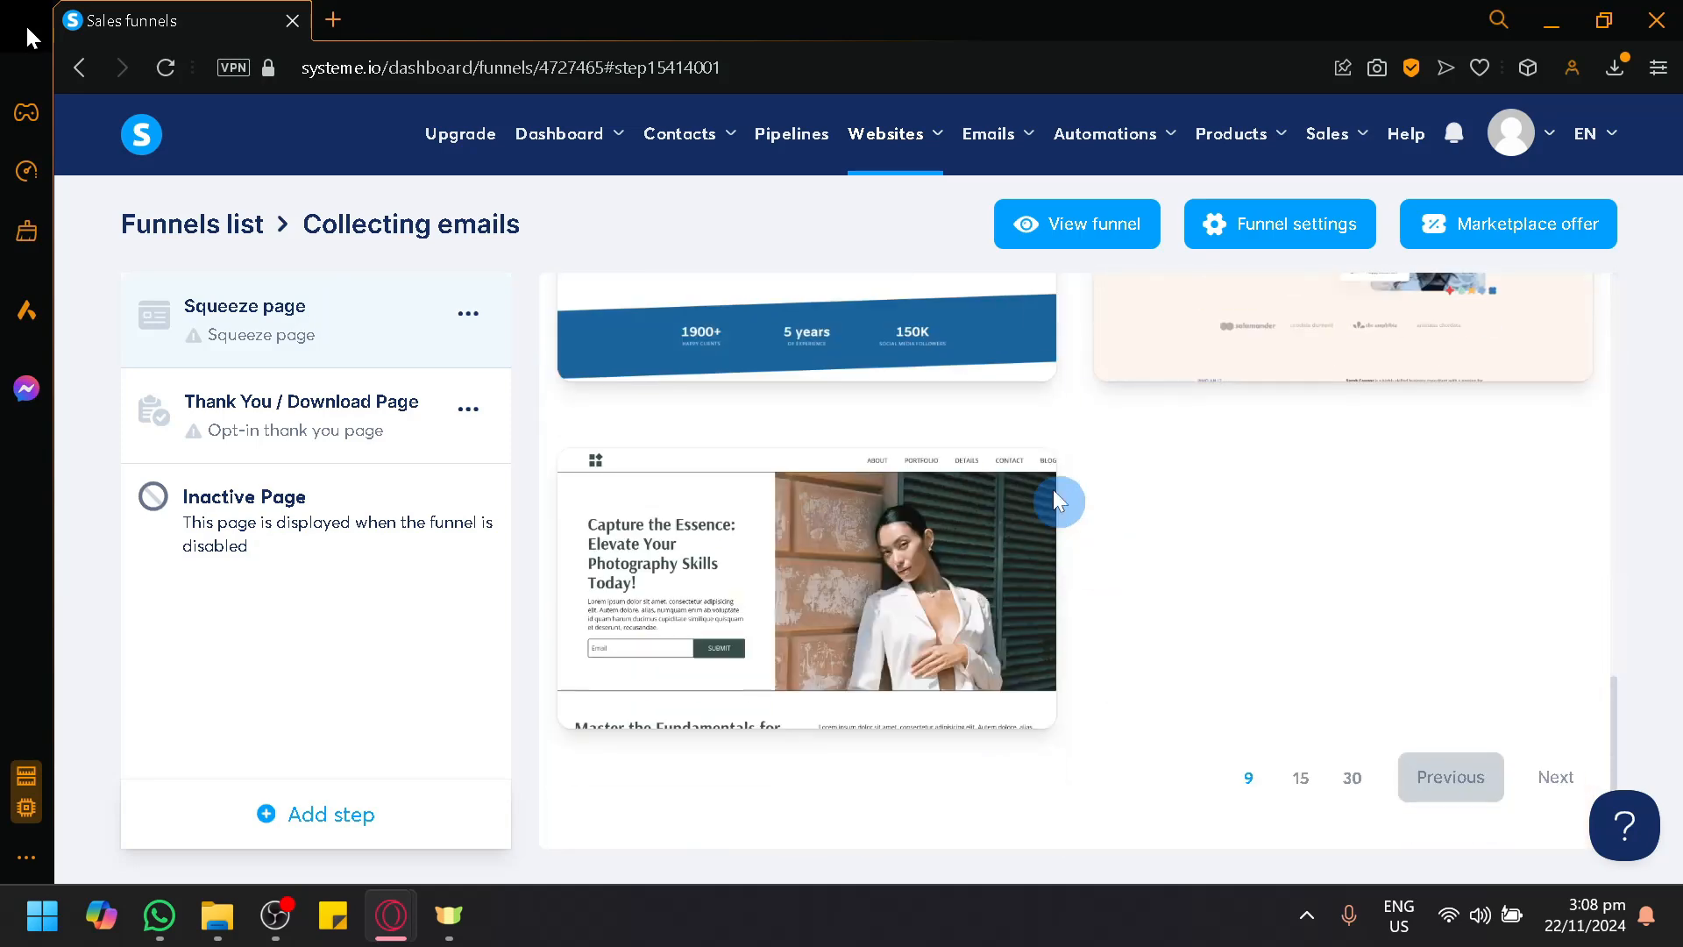
pyautogui.scroll(5, 1065, 500)
pyautogui.scroll(4, 1065, 500)
pyautogui.scroll(-8, 1263, 526)
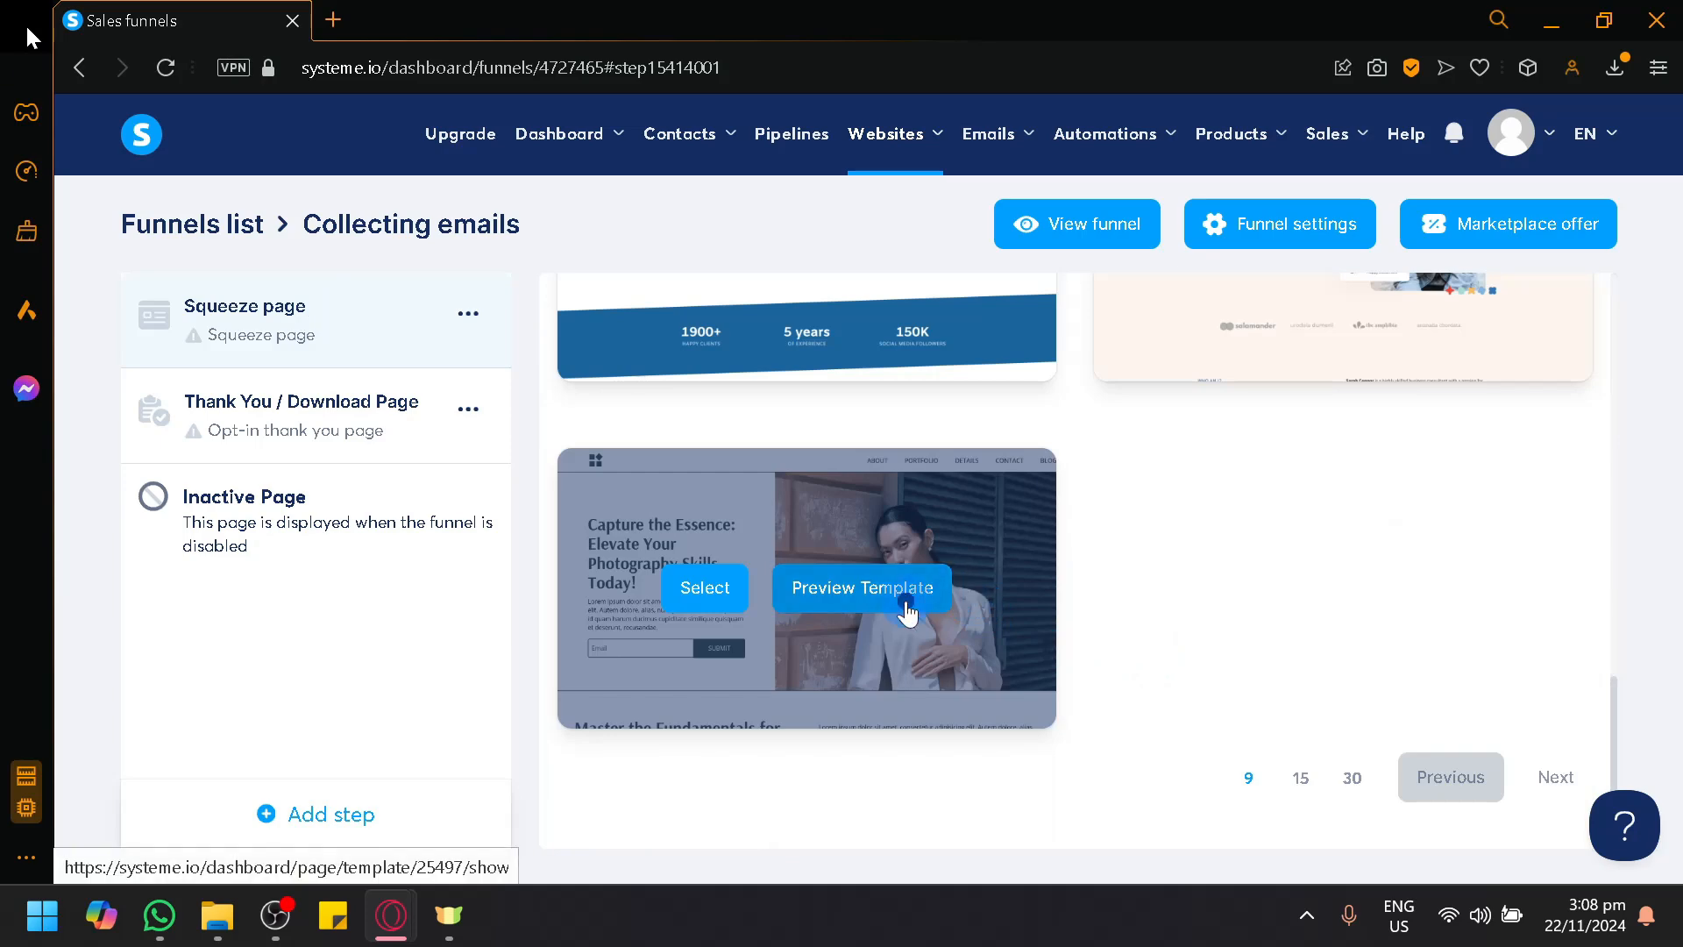
# Preview the "Capture the Essence" photography template and look through the sections of its page
pyautogui.click(907, 605)
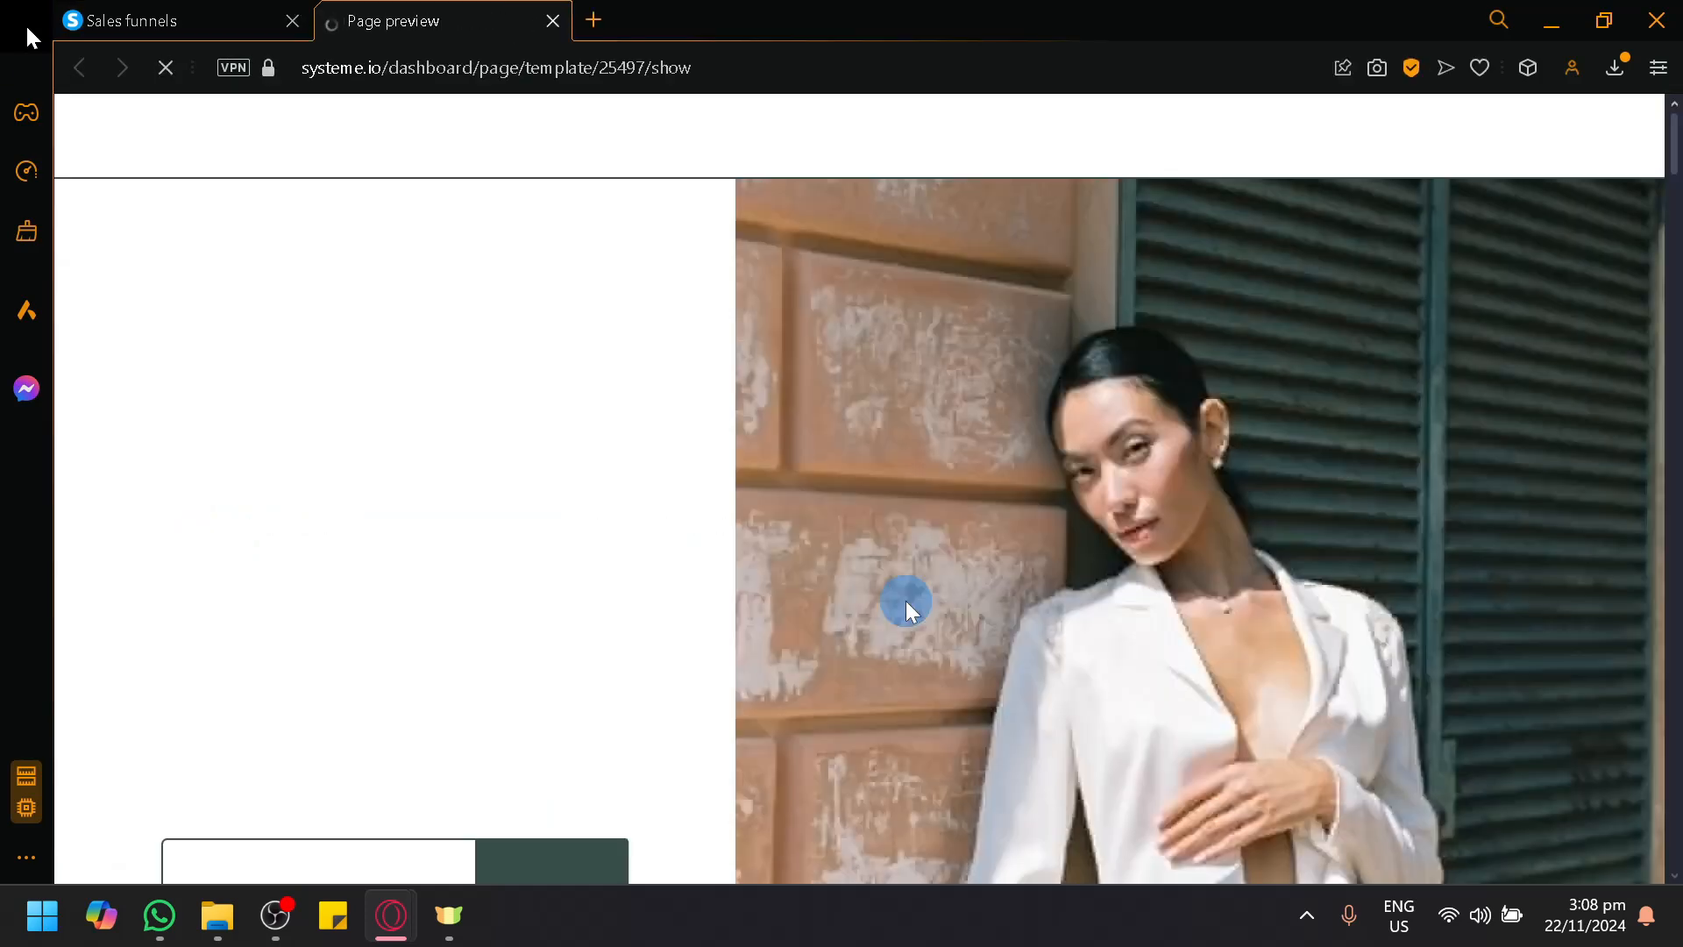
pyautogui.scroll(-3, 749, 566)
pyautogui.scroll(-5, 773, 665)
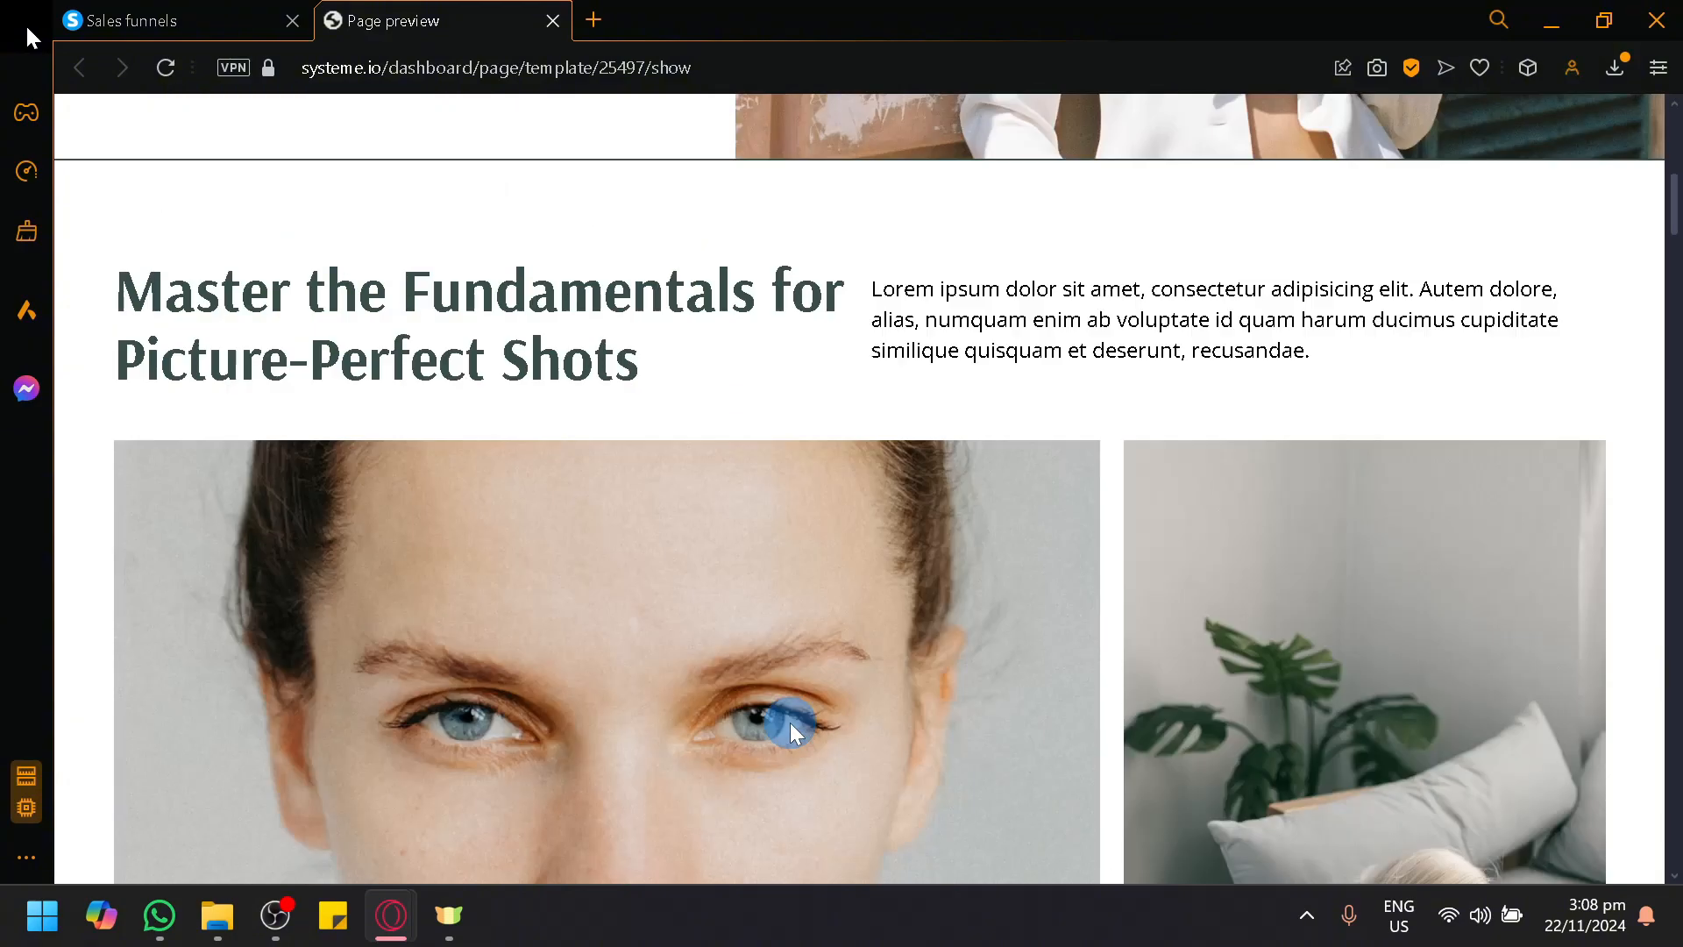
pyautogui.scroll(-7, 792, 717)
pyautogui.scroll(-10, 785, 710)
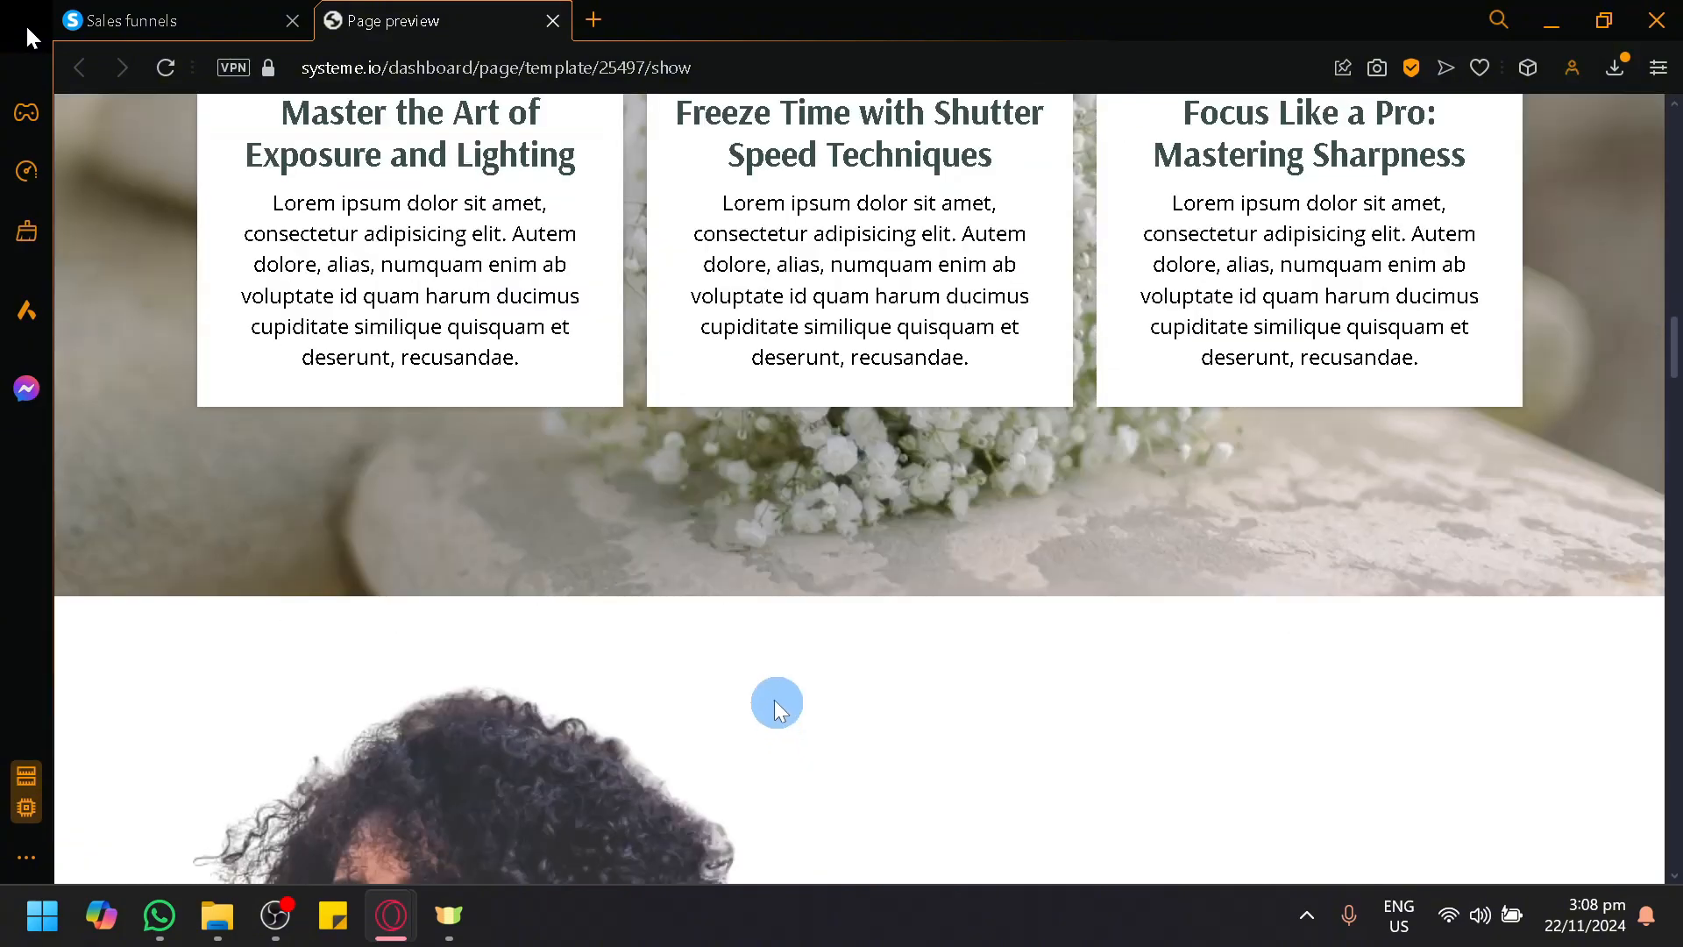
pyautogui.scroll(-10, 772, 702)
pyautogui.scroll(-5, 761, 701)
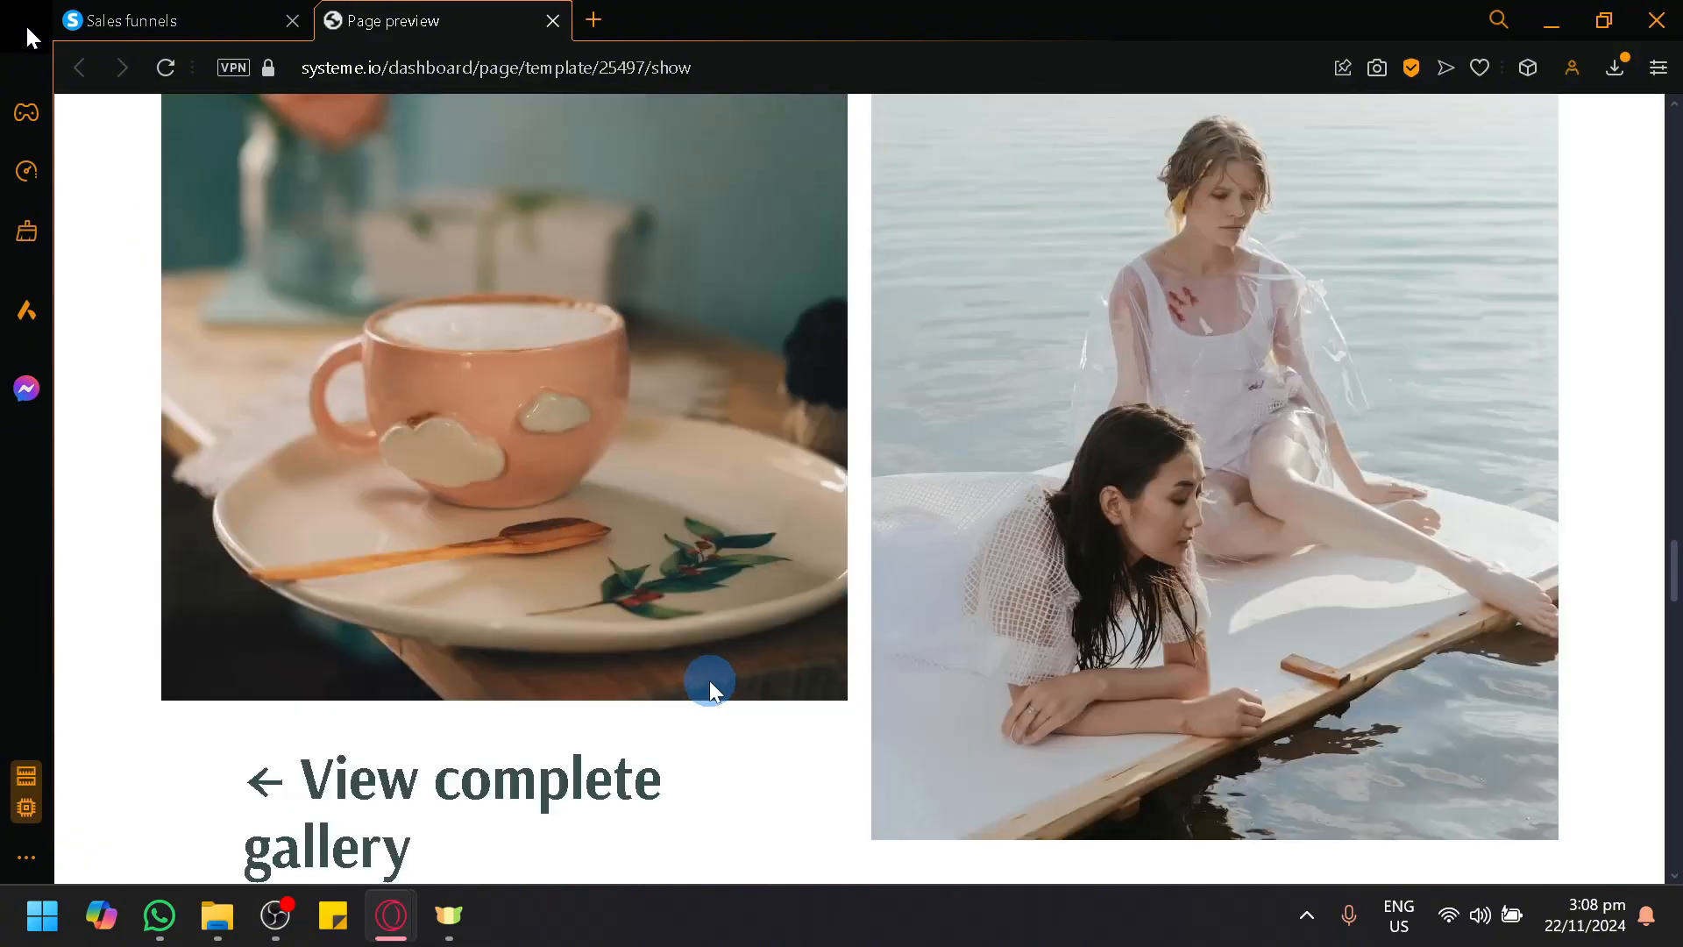
pyautogui.scroll(-15, 690, 689)
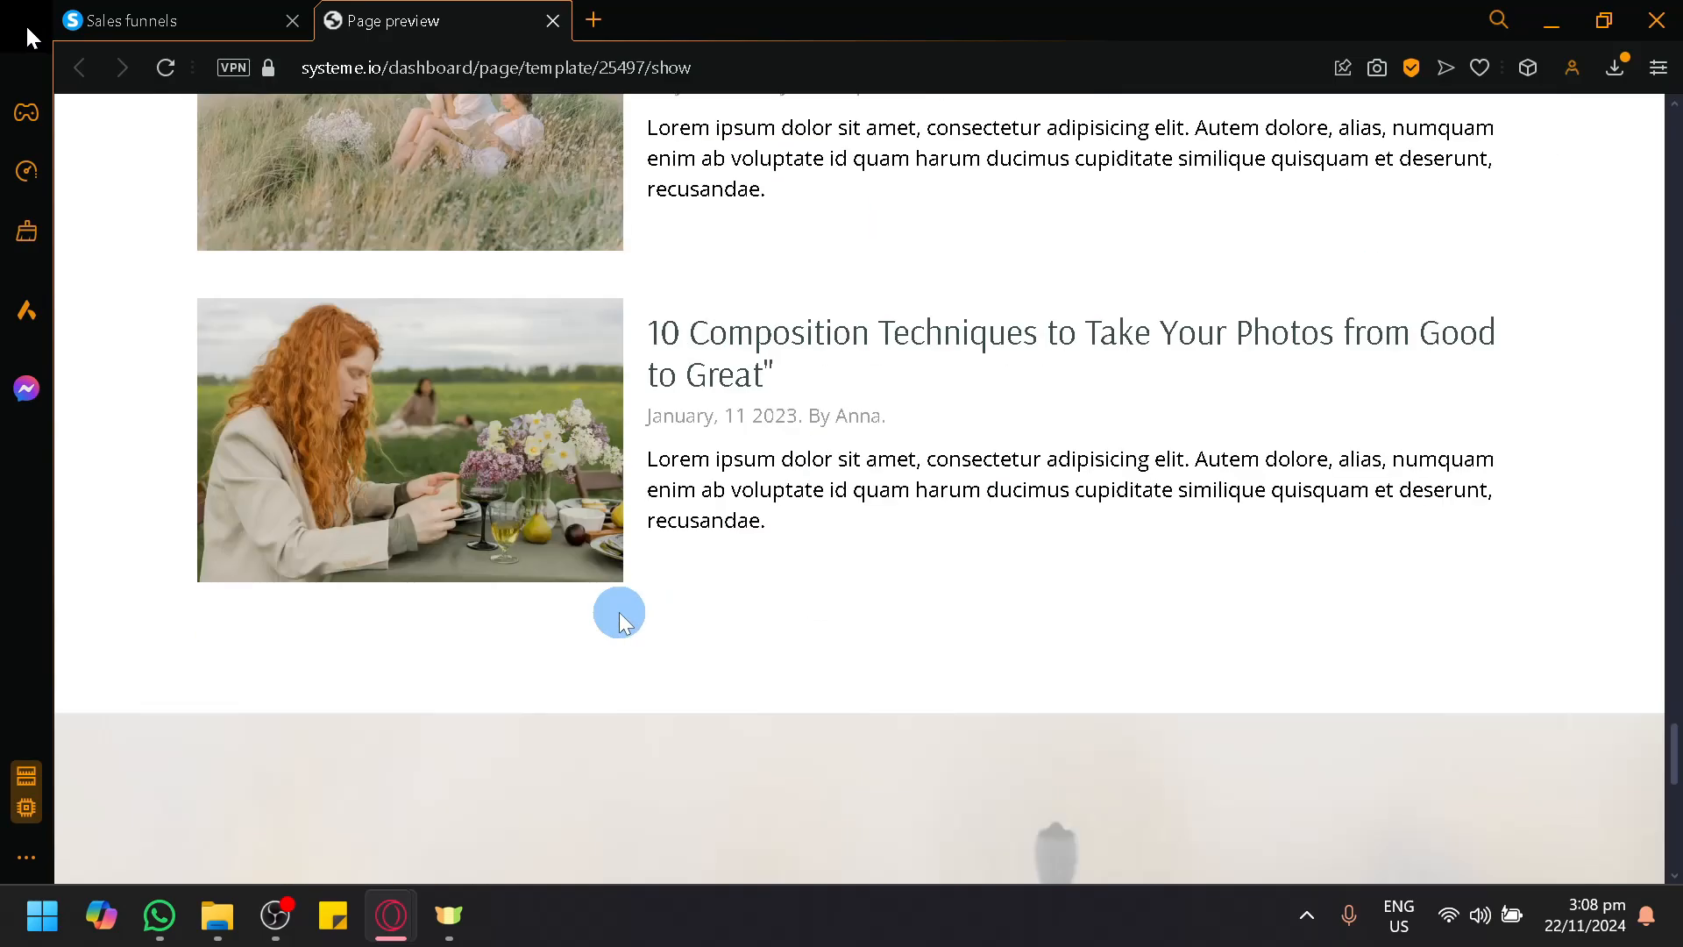
pyautogui.scroll(8, 621, 614)
pyautogui.scroll(20, 618, 621)
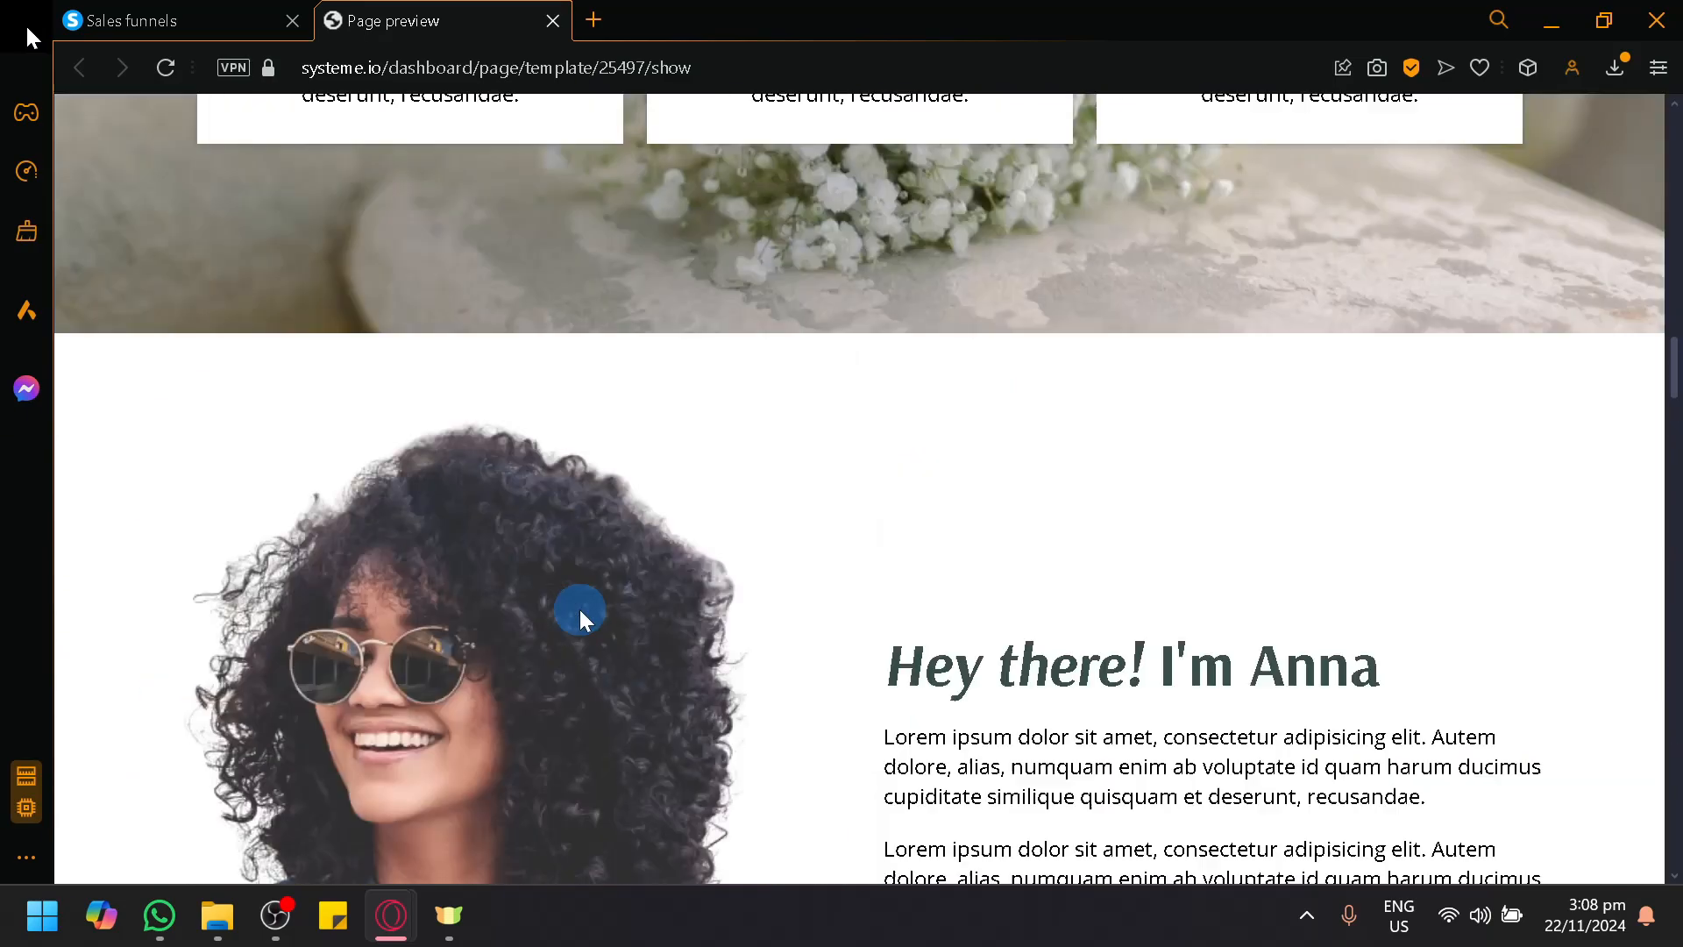
pyautogui.scroll(10, 581, 608)
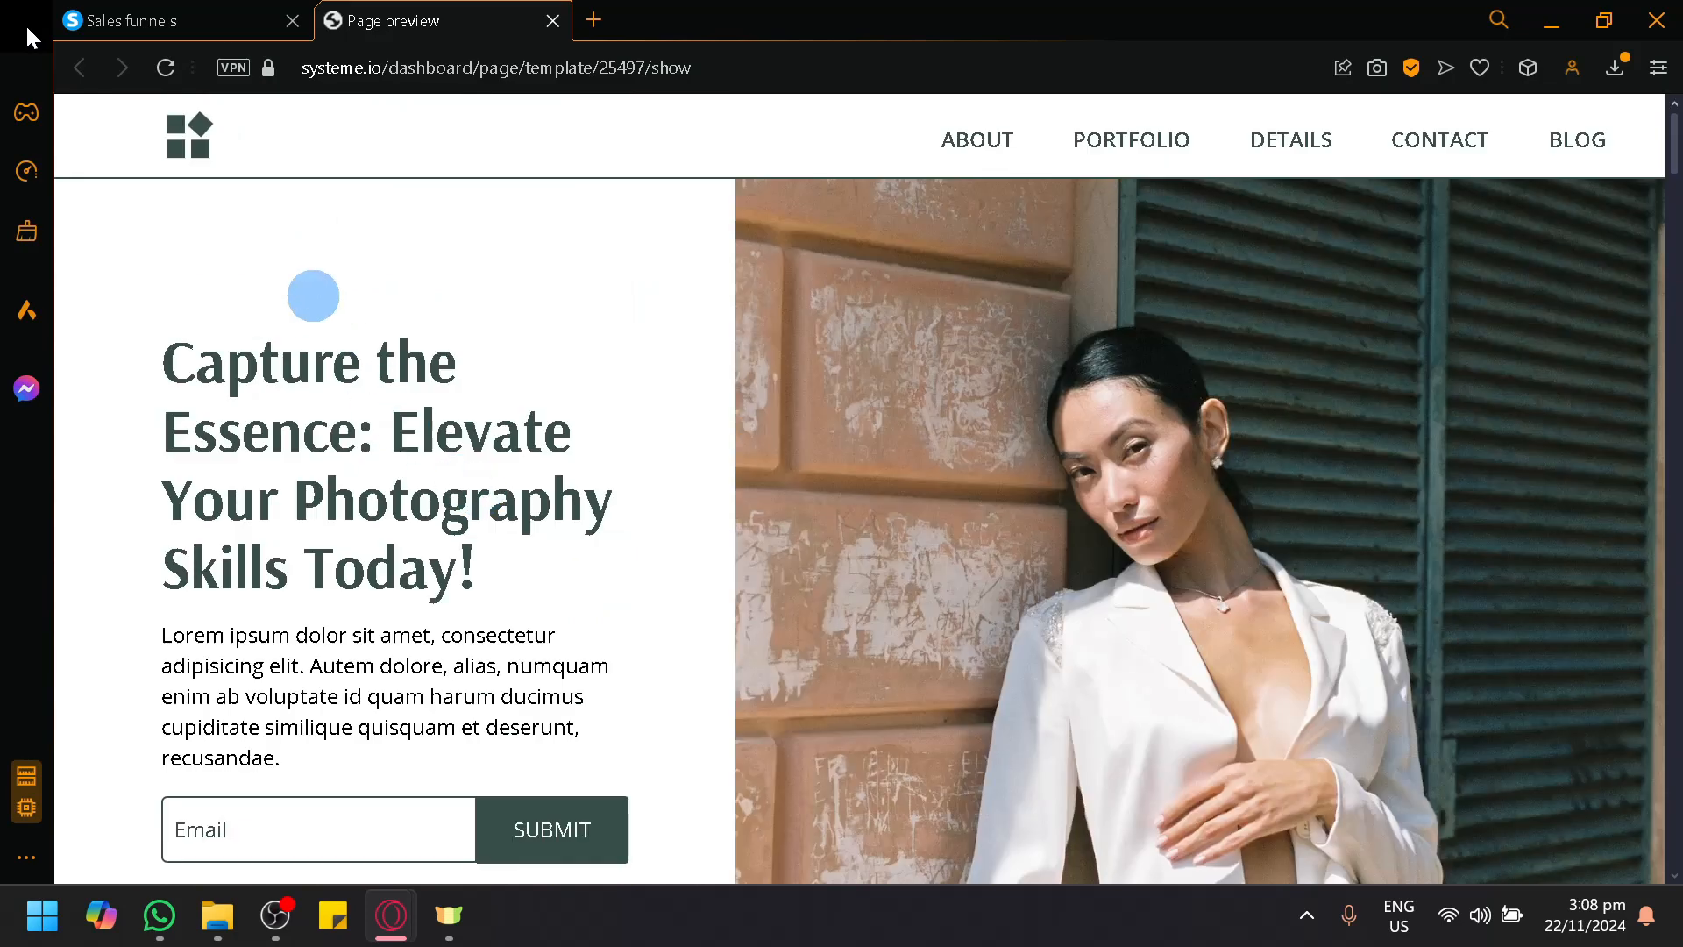
# Return to the template list and apply the "Welcome to Starlight Club" template to the squeeze page
pyautogui.click(132, 20)
pyautogui.moveTo(771, 614)
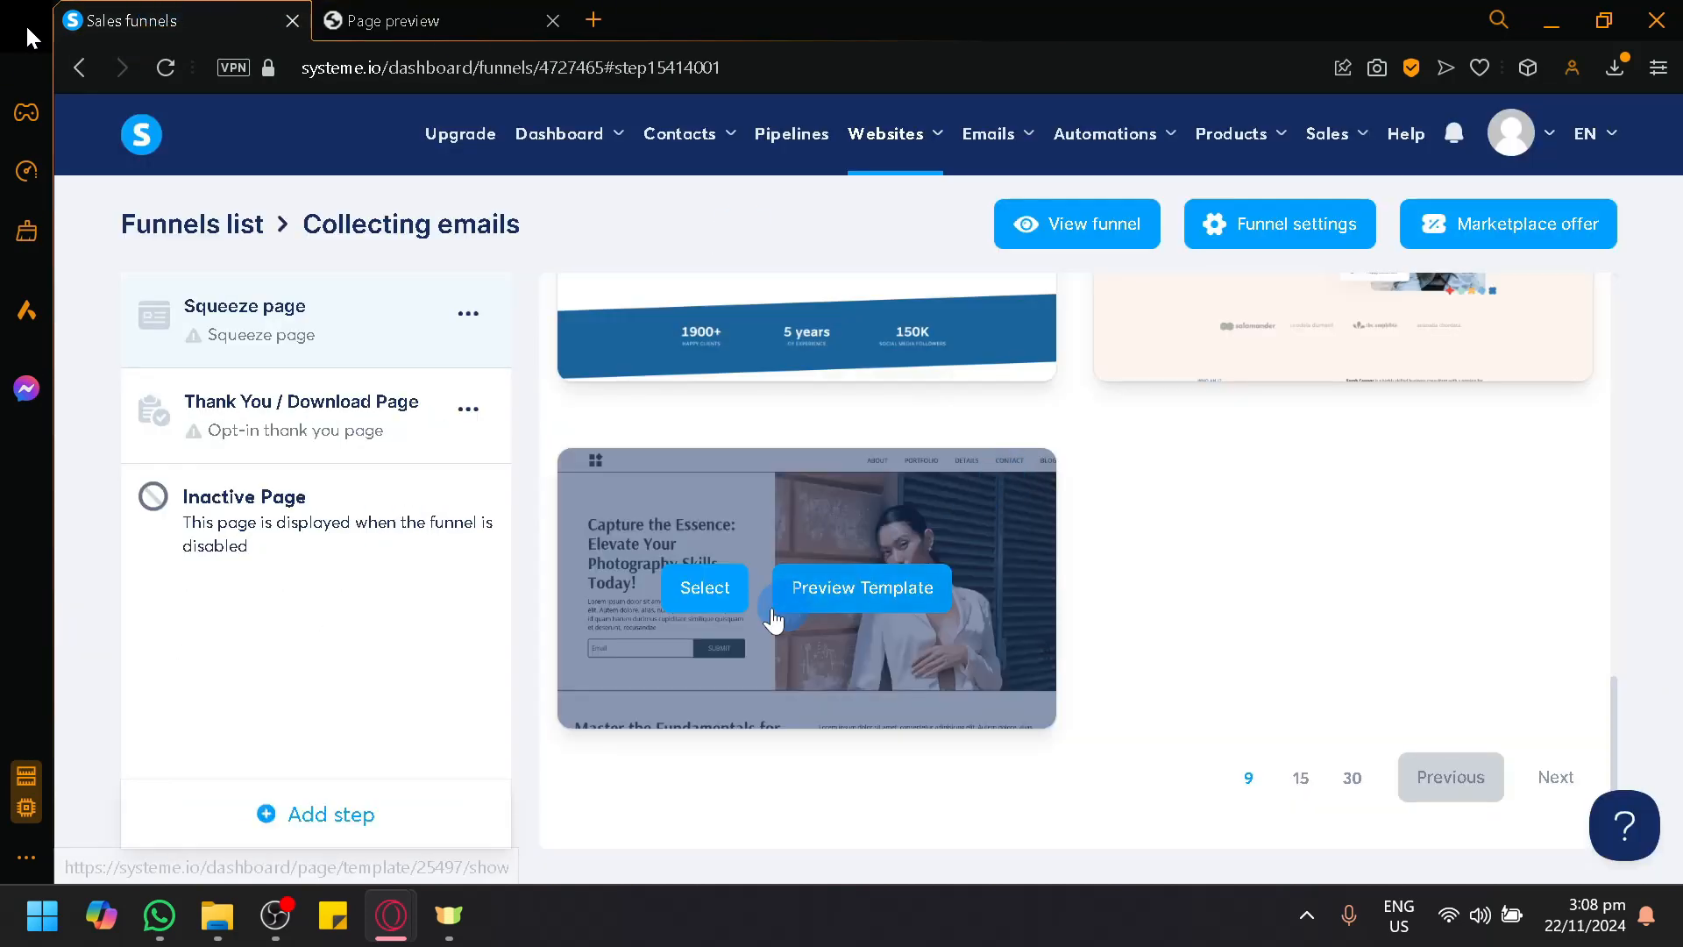
pyautogui.scroll(3, 1130, 680)
pyautogui.scroll(10, 1130, 680)
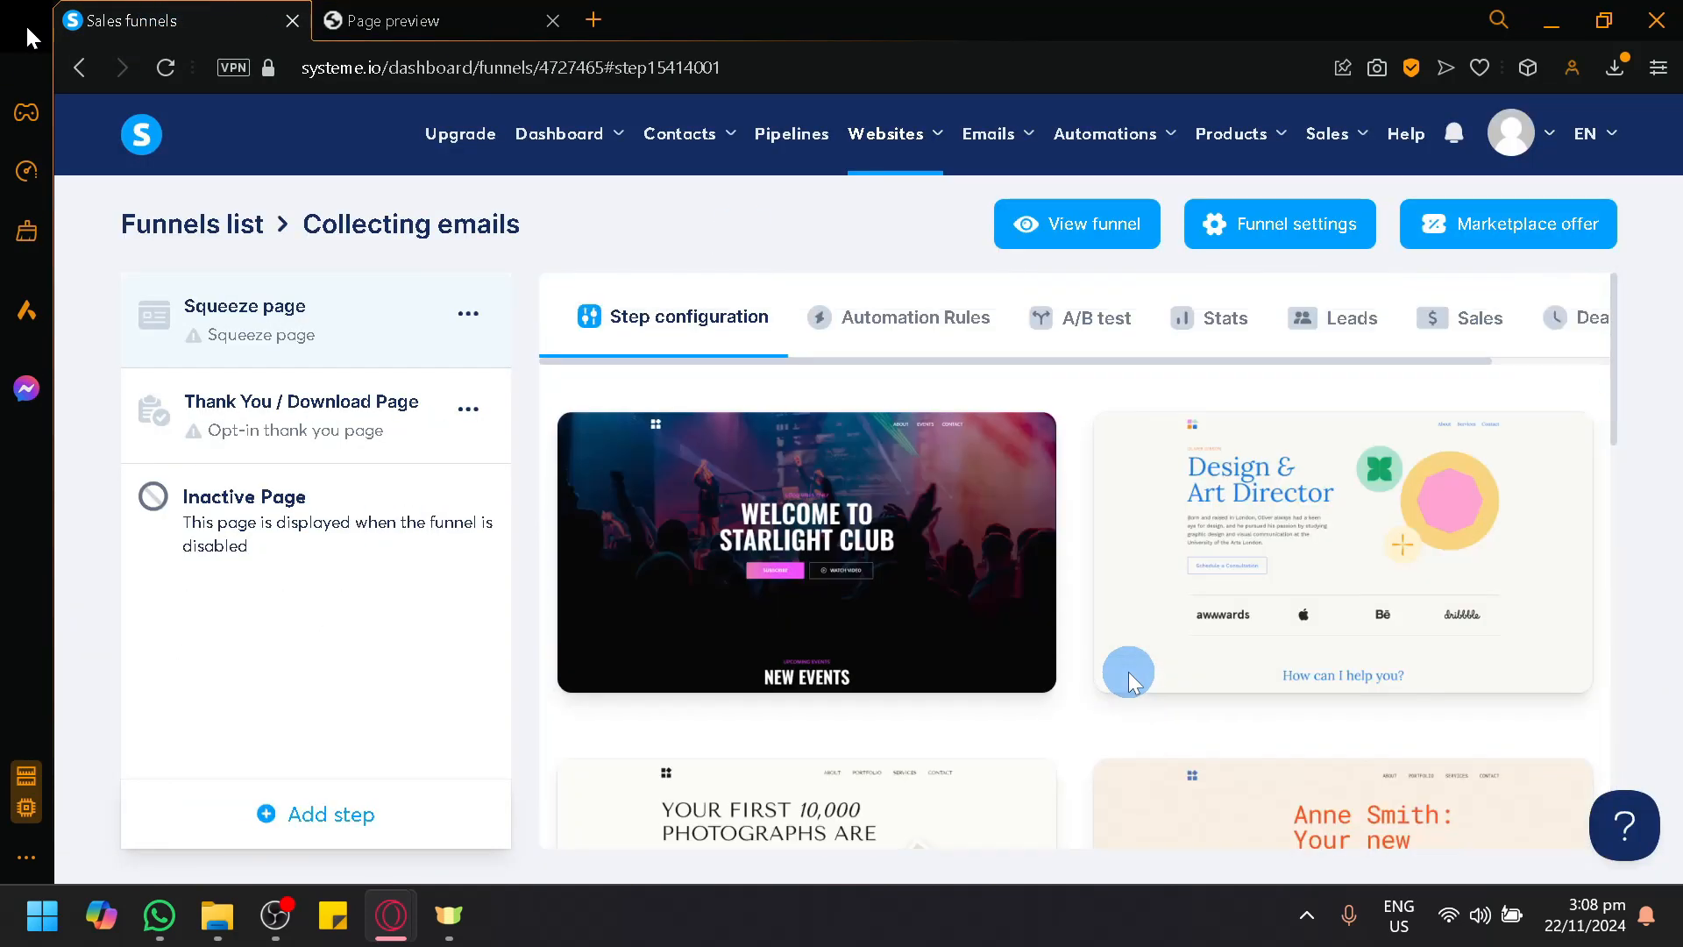
pyautogui.moveTo(791, 456)
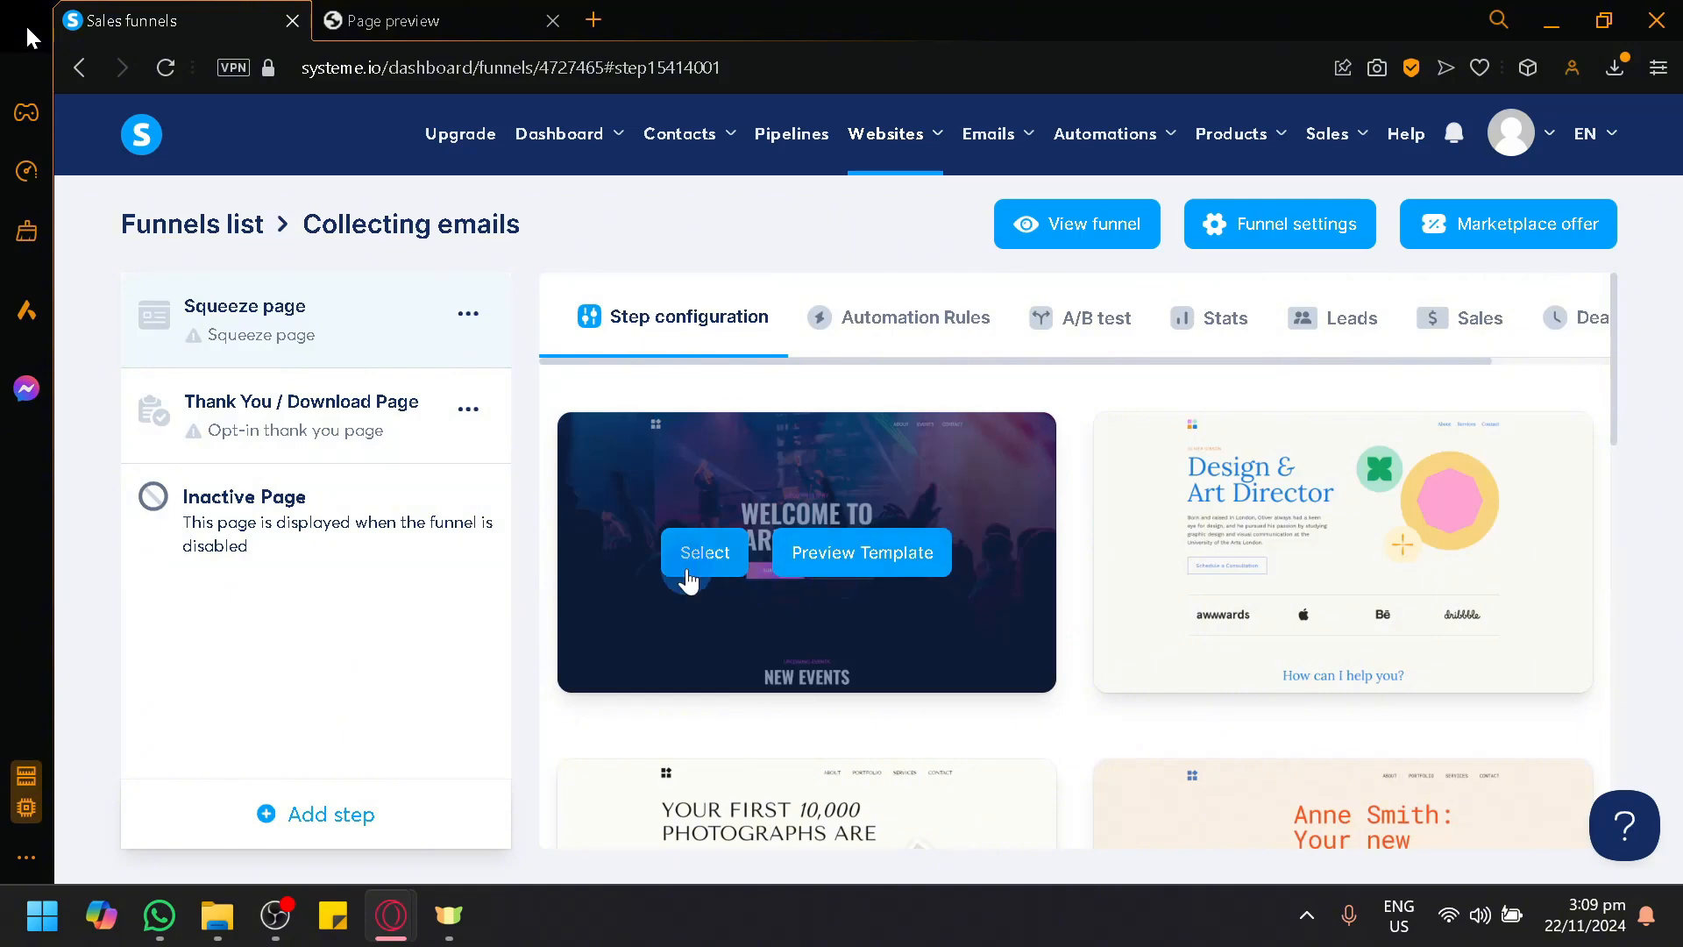
pyautogui.click(704, 566)
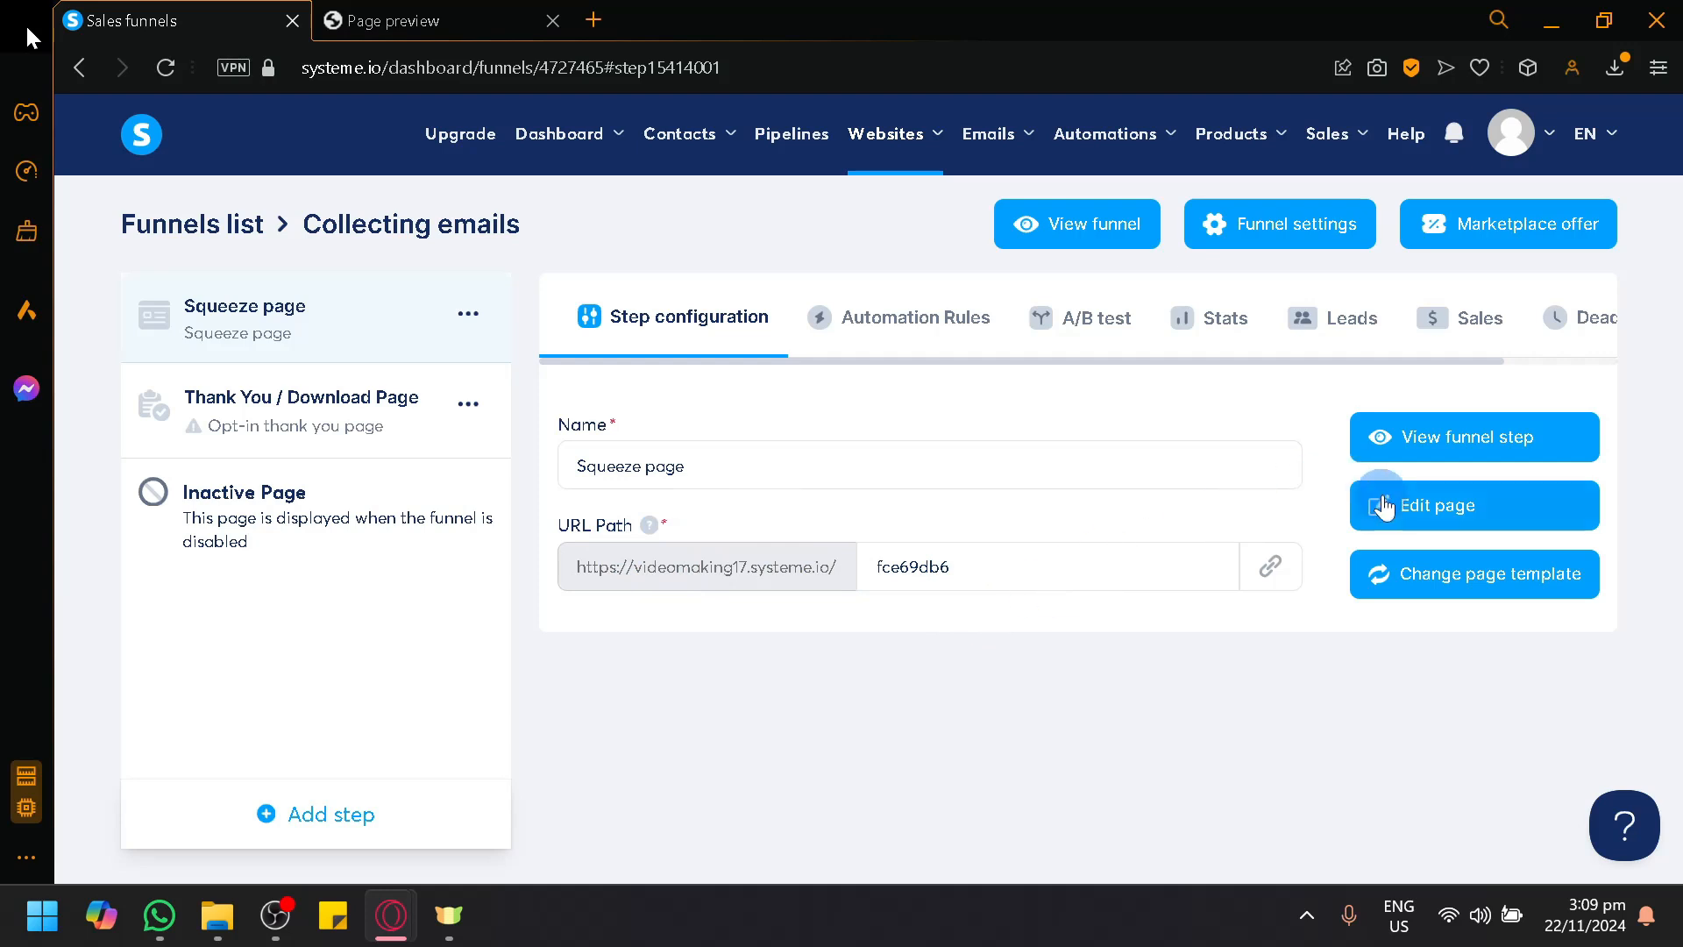
# Open the squeeze page in the page editor and go to its "Welcome to Starlight Club" header section
pyautogui.click(1451, 517)
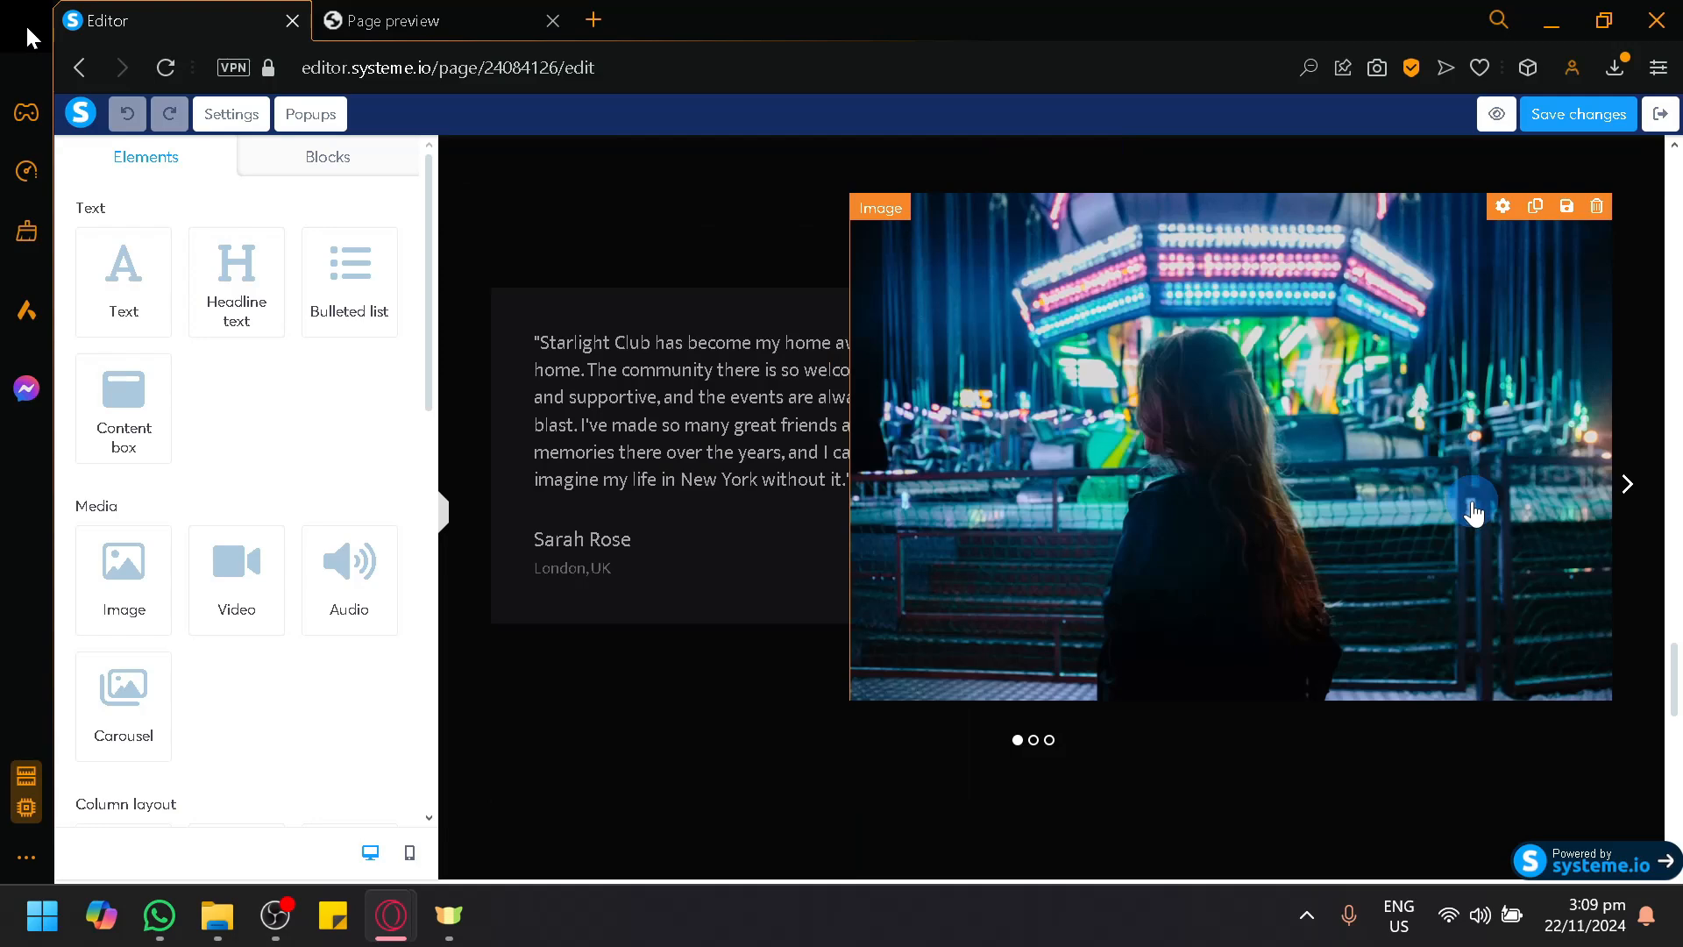
pyautogui.scroll(15, 1040, 458)
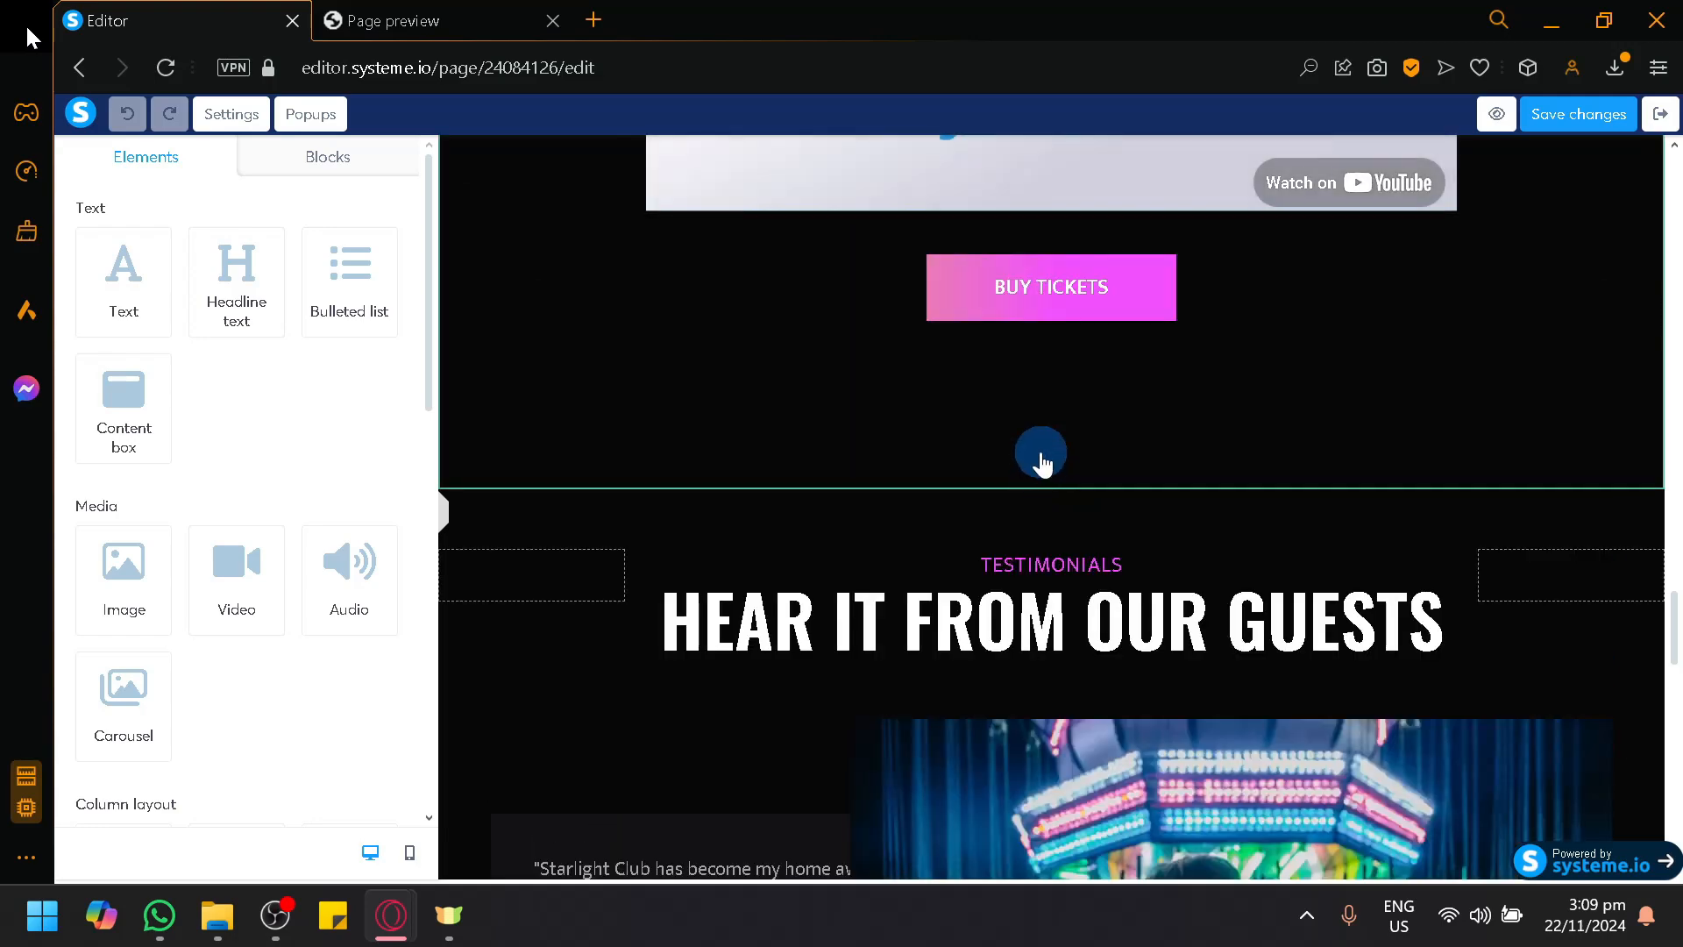
pyautogui.scroll(10, 1212, 530)
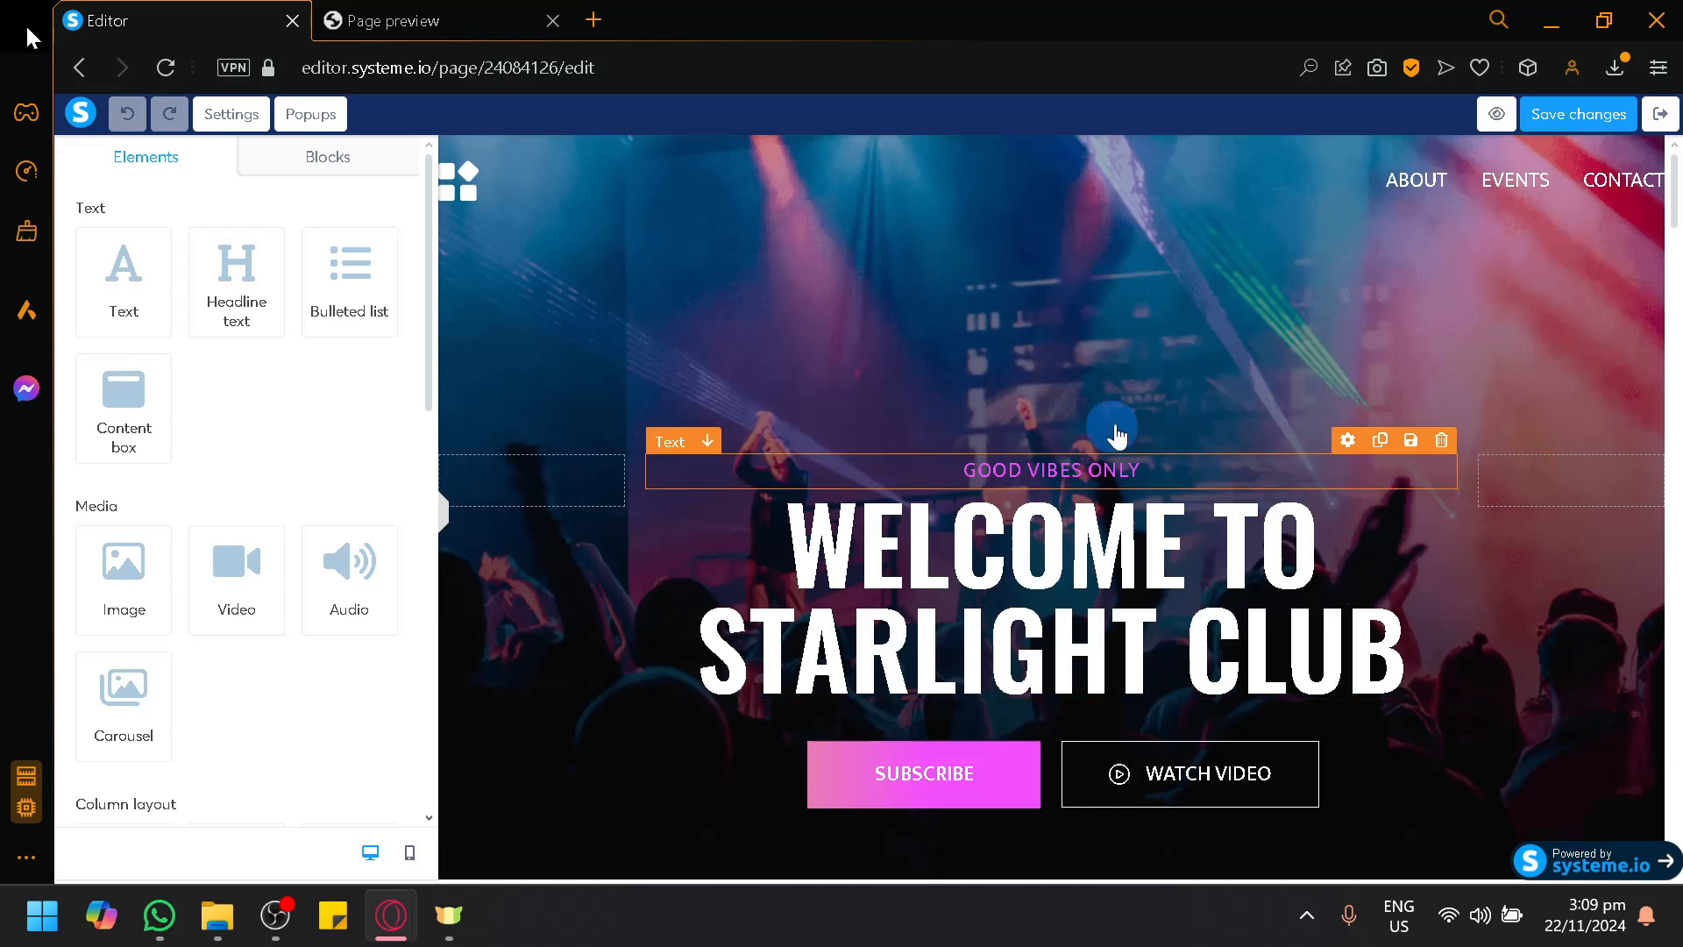
# Replace the word "WELCOME" in the header section's headline with "ssaasa"
pyautogui.scroll(-5, 887, 373)
pyautogui.scroll(5, 895, 373)
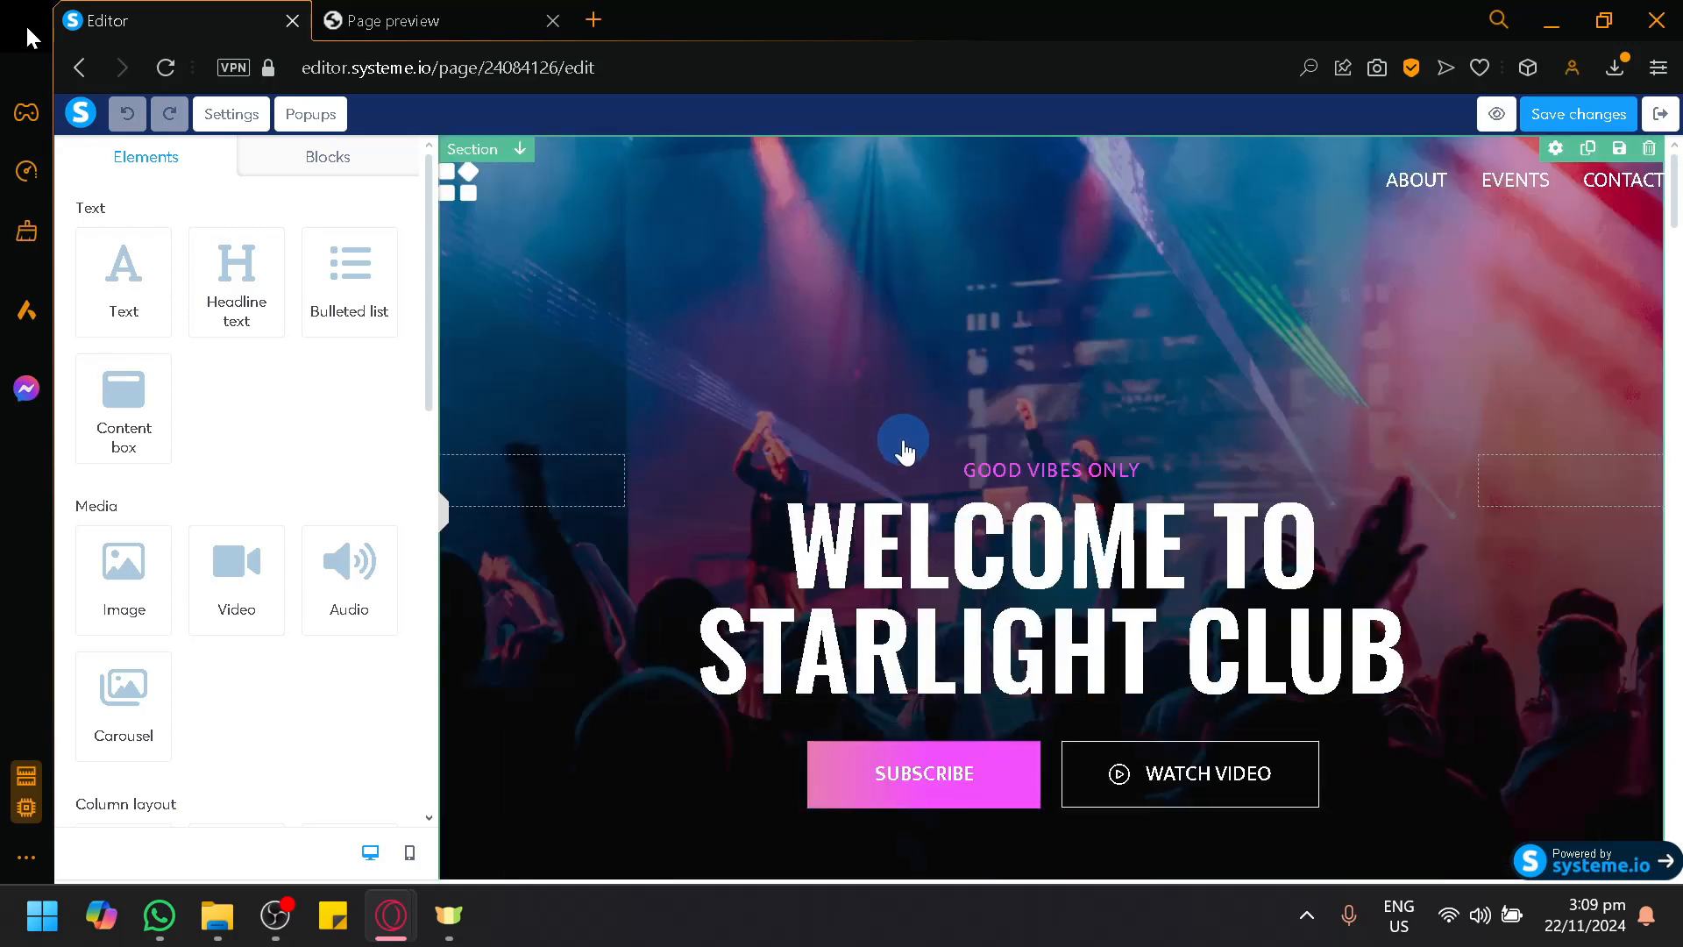
pyautogui.scroll(-3, 587, 502)
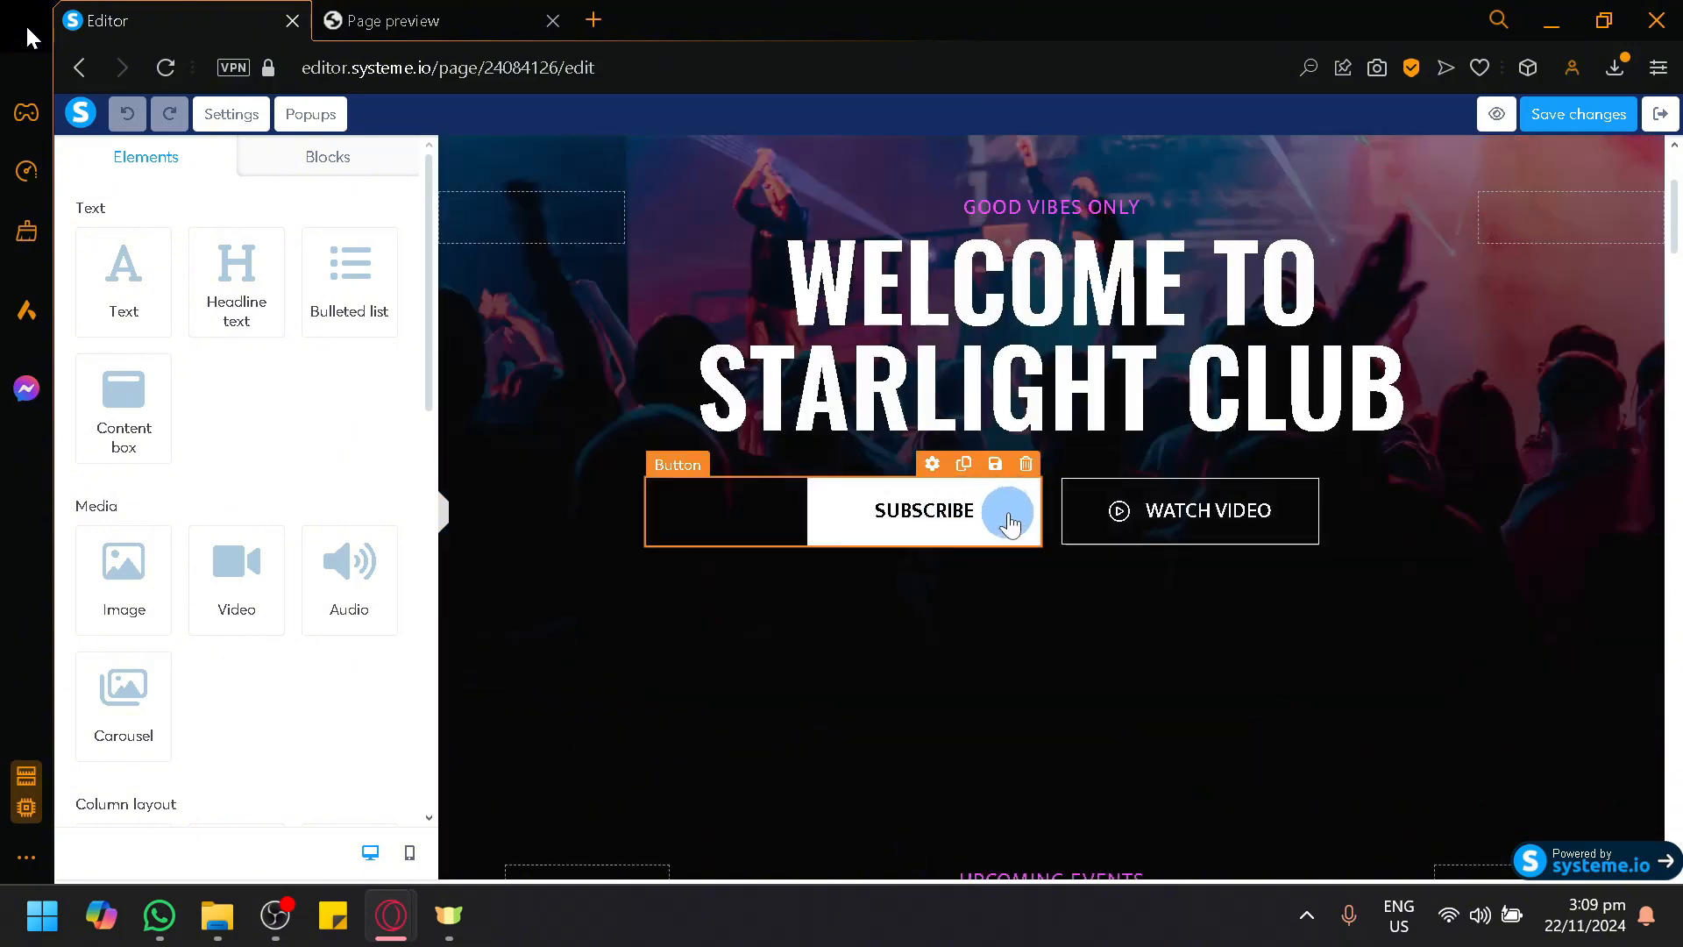
pyautogui.scroll(3, 1006, 526)
pyautogui.doubleClick(1024, 579)
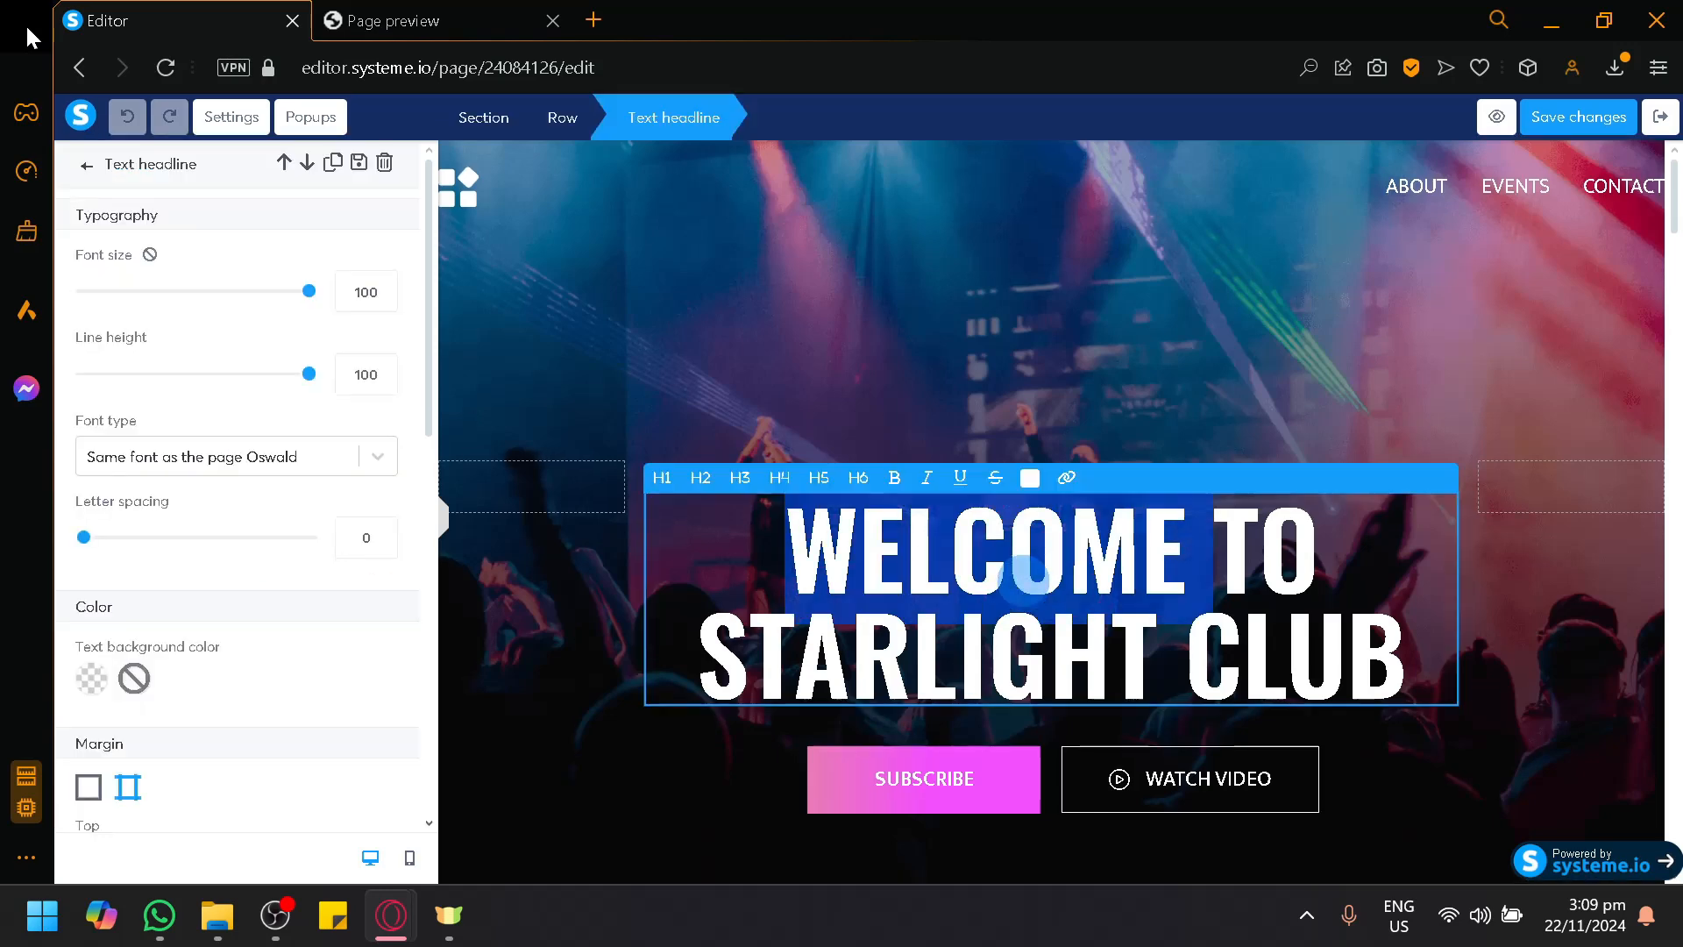
pyautogui.write('ssaasa')
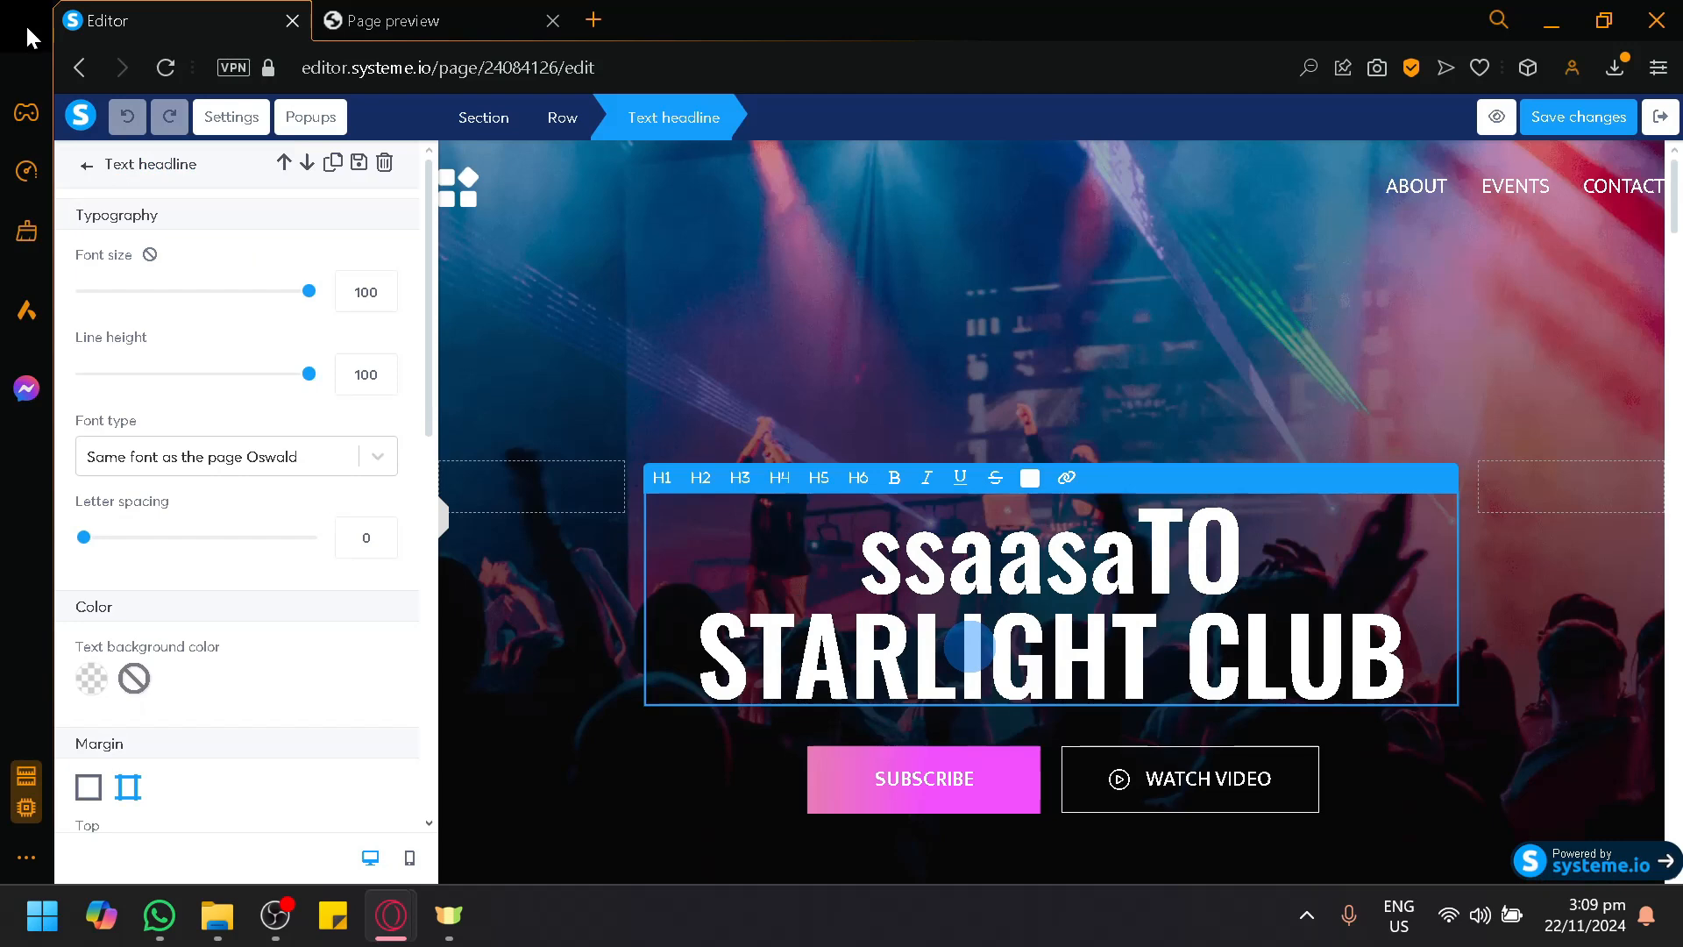
pyautogui.scroll(-9, 1020, 598)
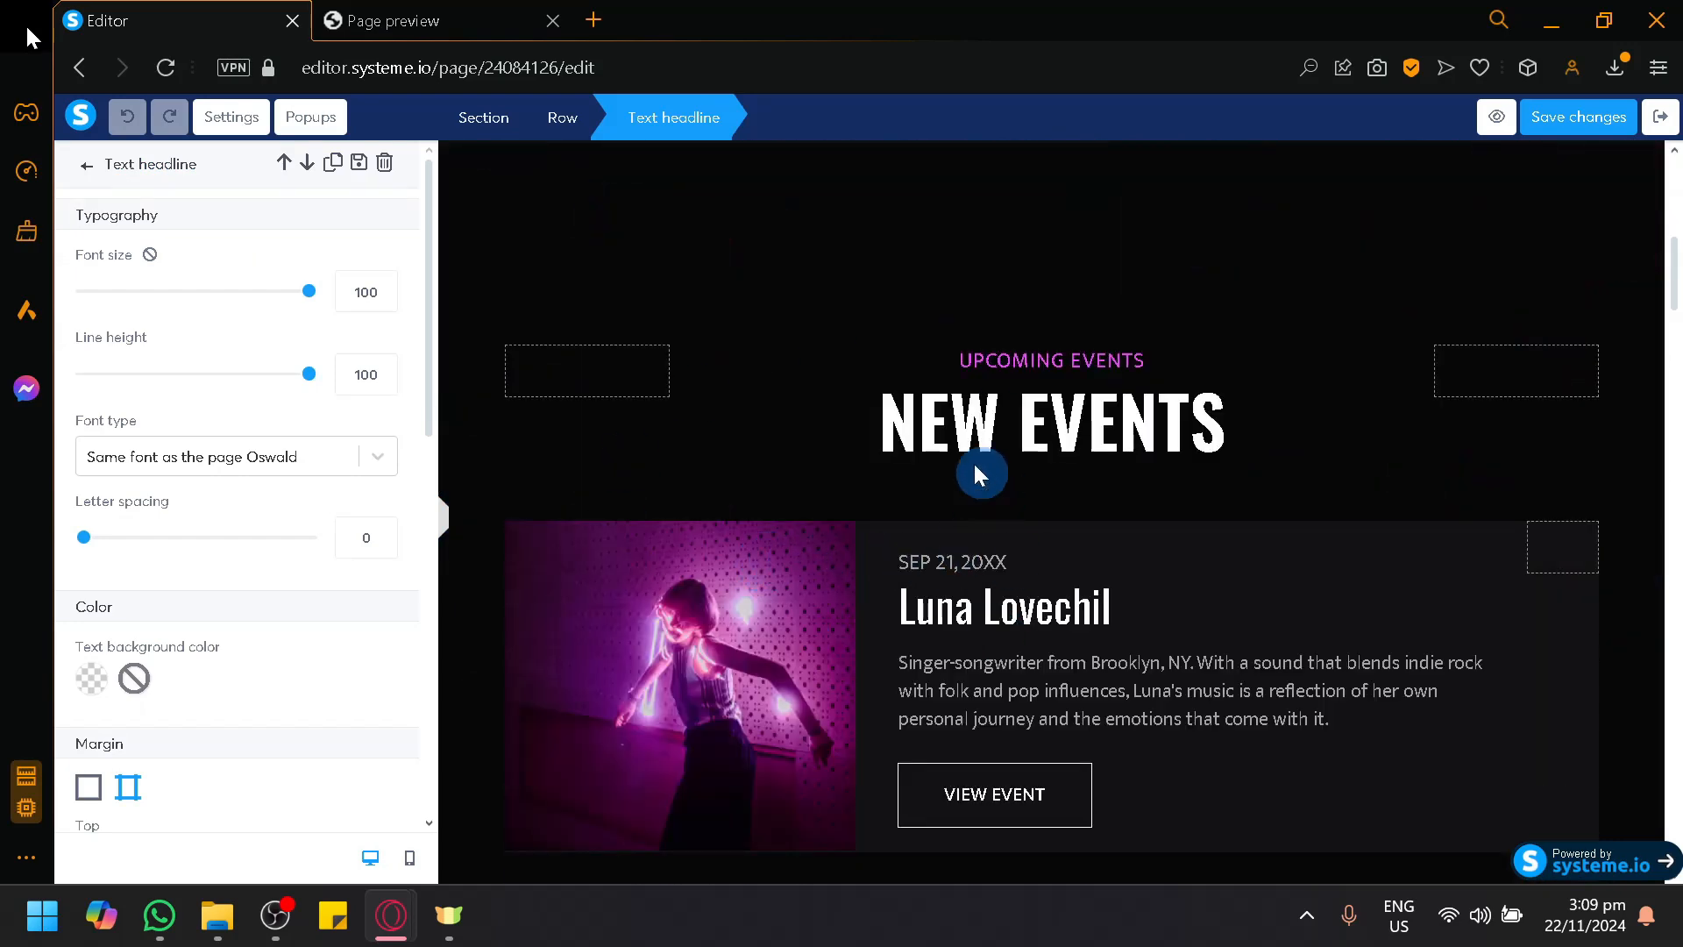
# Leave the headline settings and add a text element above the header section at the start of the page
pyautogui.click(92, 171)
pyautogui.scroll(9, 782, 465)
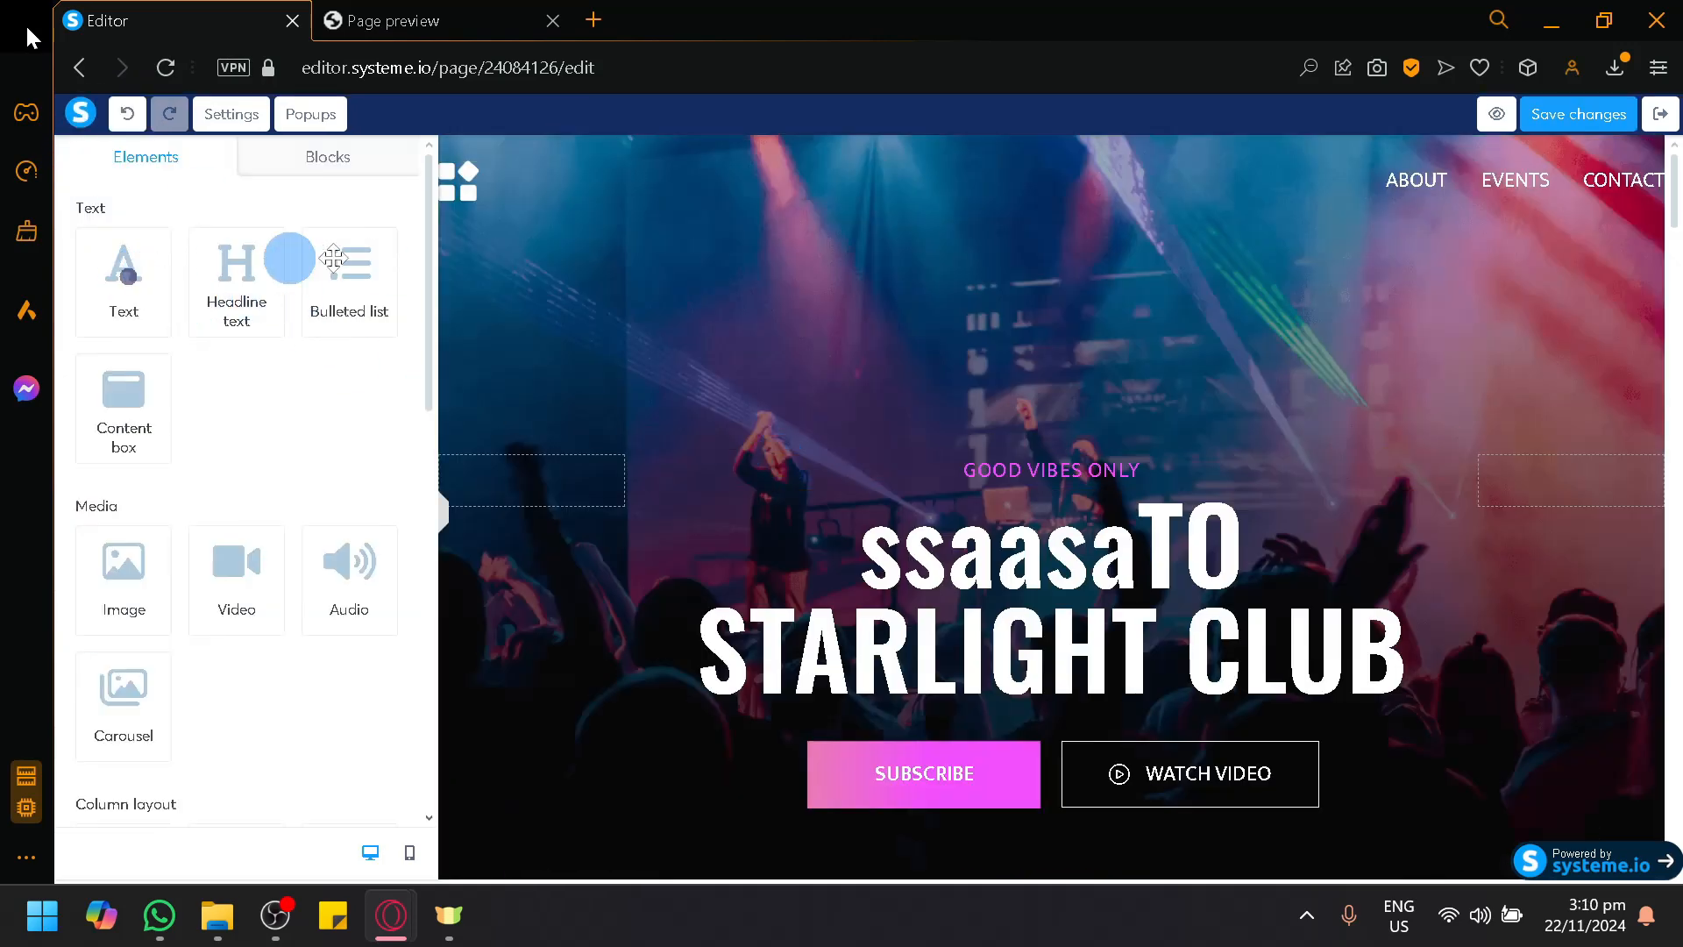
pyautogui.moveTo(128, 276); pyautogui.dragTo(829, 384)
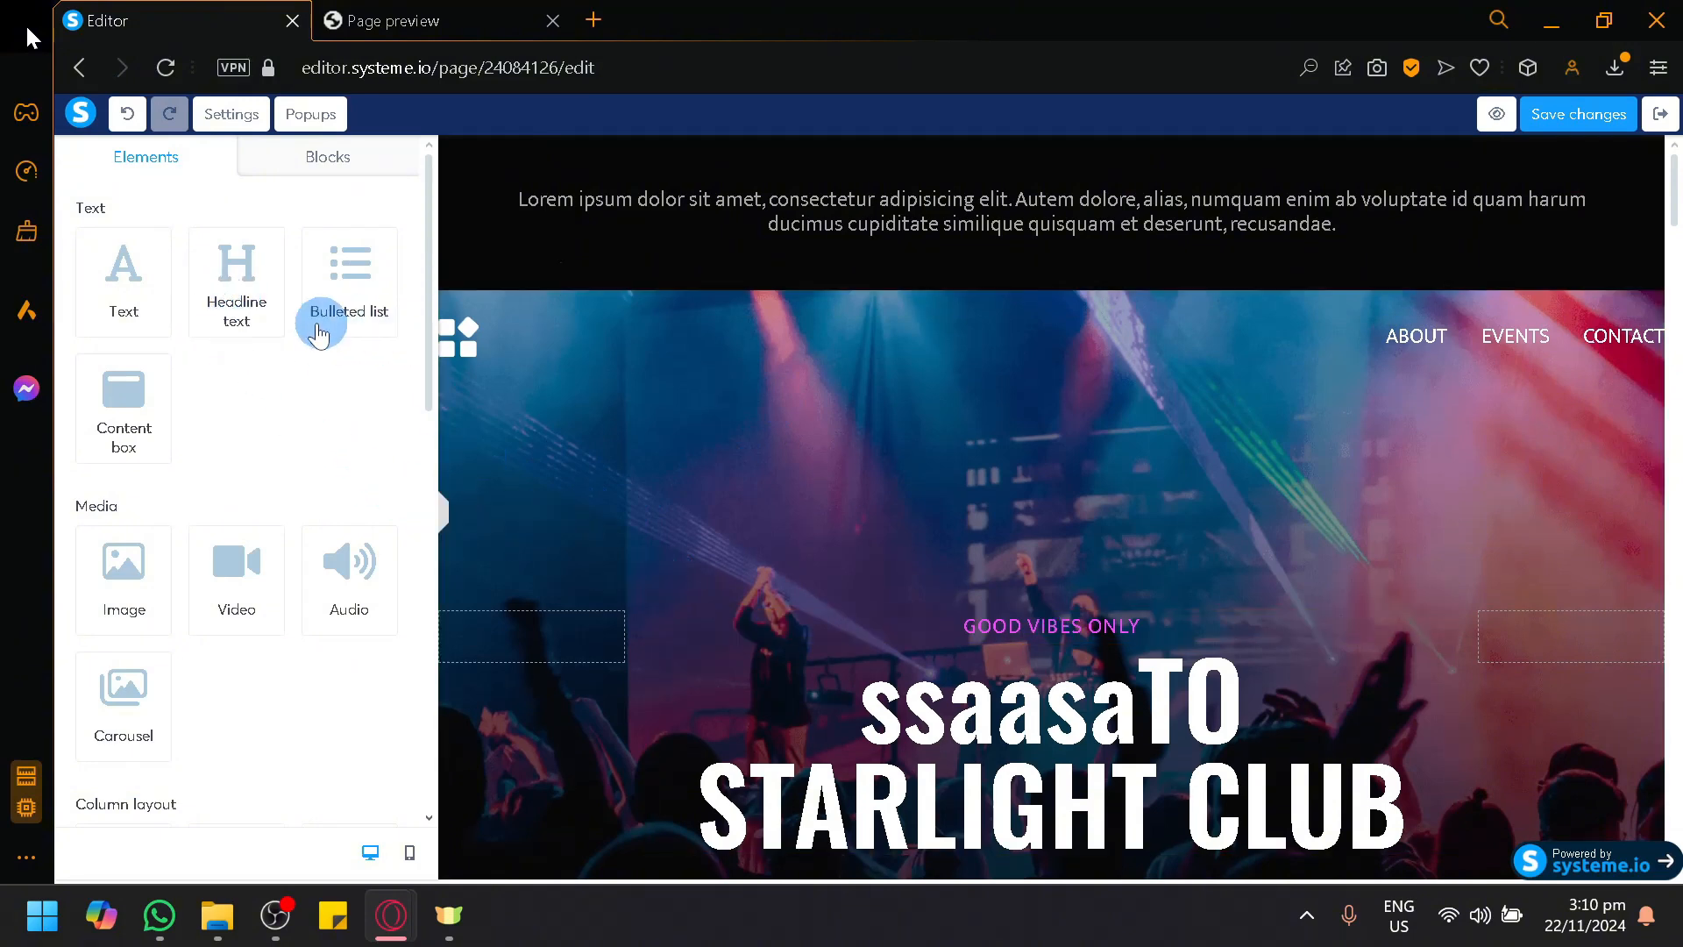
# Look through the available page elements, from text and media to column layout, form, social and other
pyautogui.scroll(-3, 349, 481)
pyautogui.scroll(3, 233, 488)
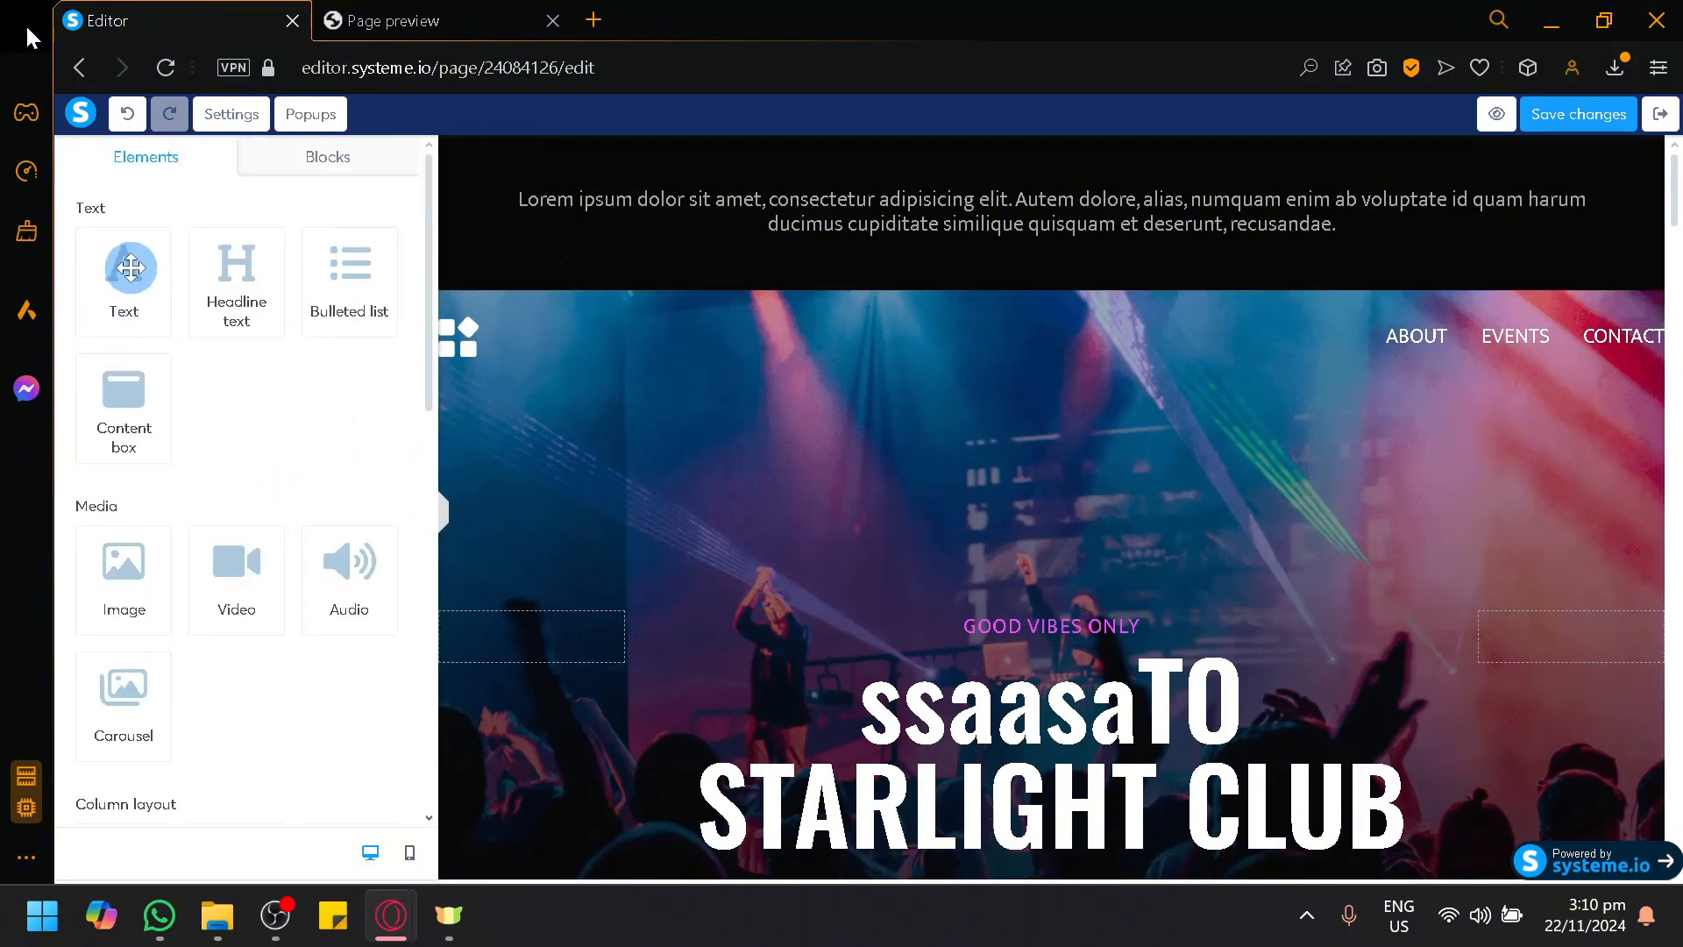
pyautogui.scroll(-3, 271, 466)
pyautogui.scroll(-4, 268, 497)
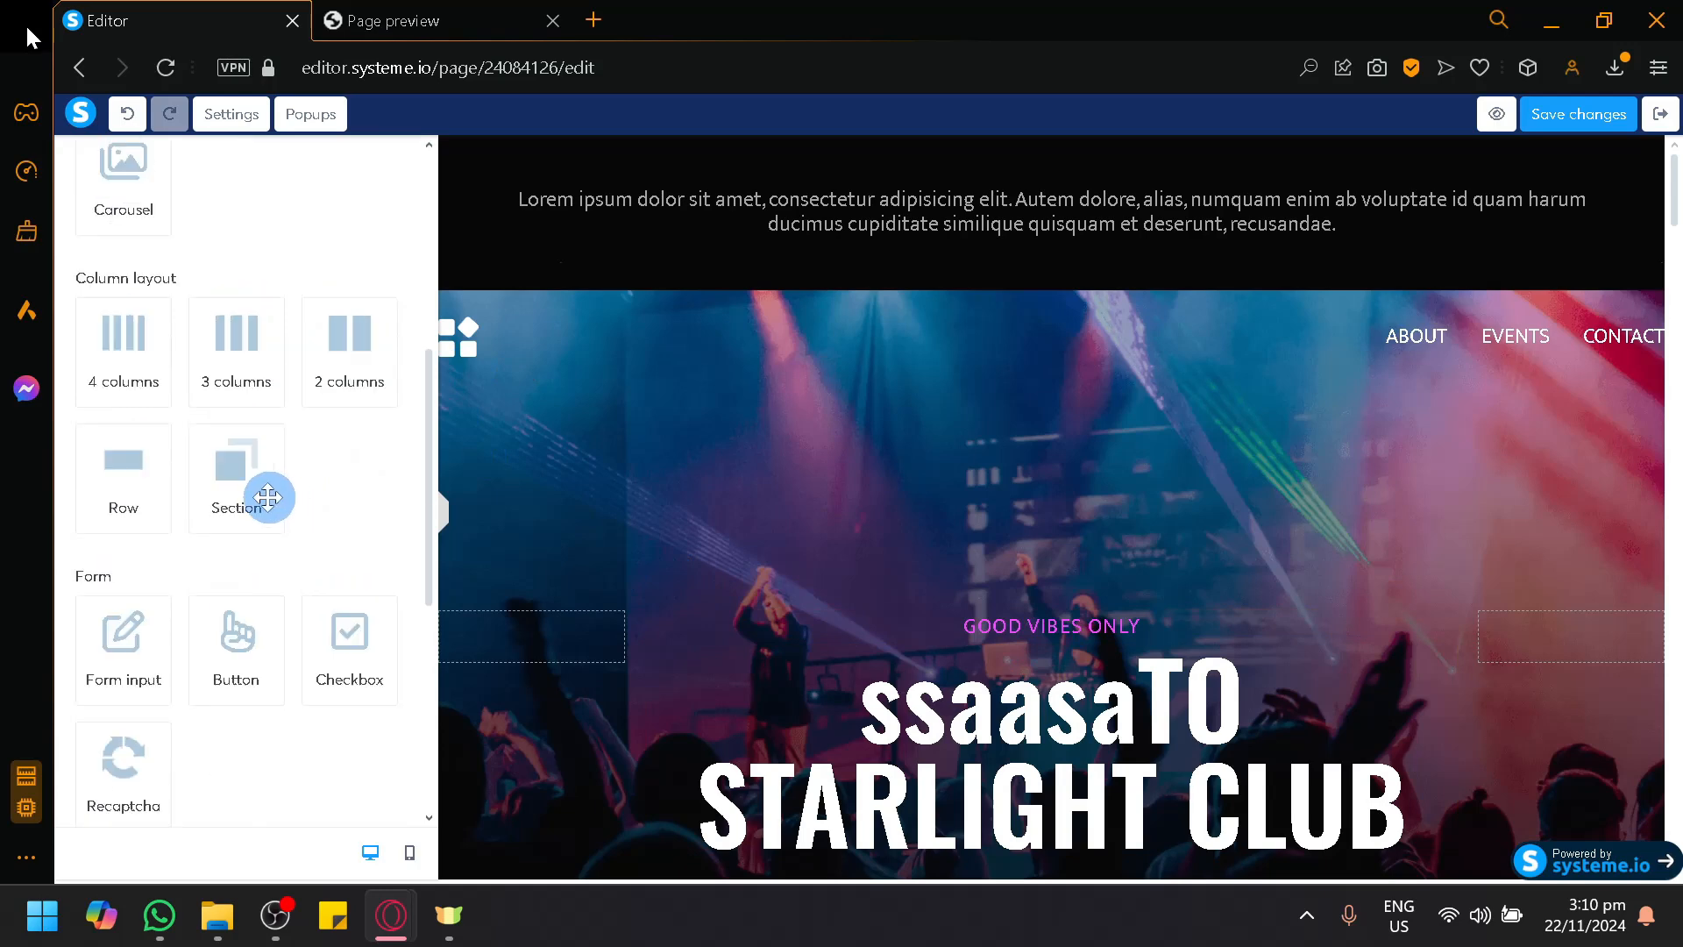
pyautogui.scroll(-6, 269, 497)
pyautogui.scroll(3, 250, 446)
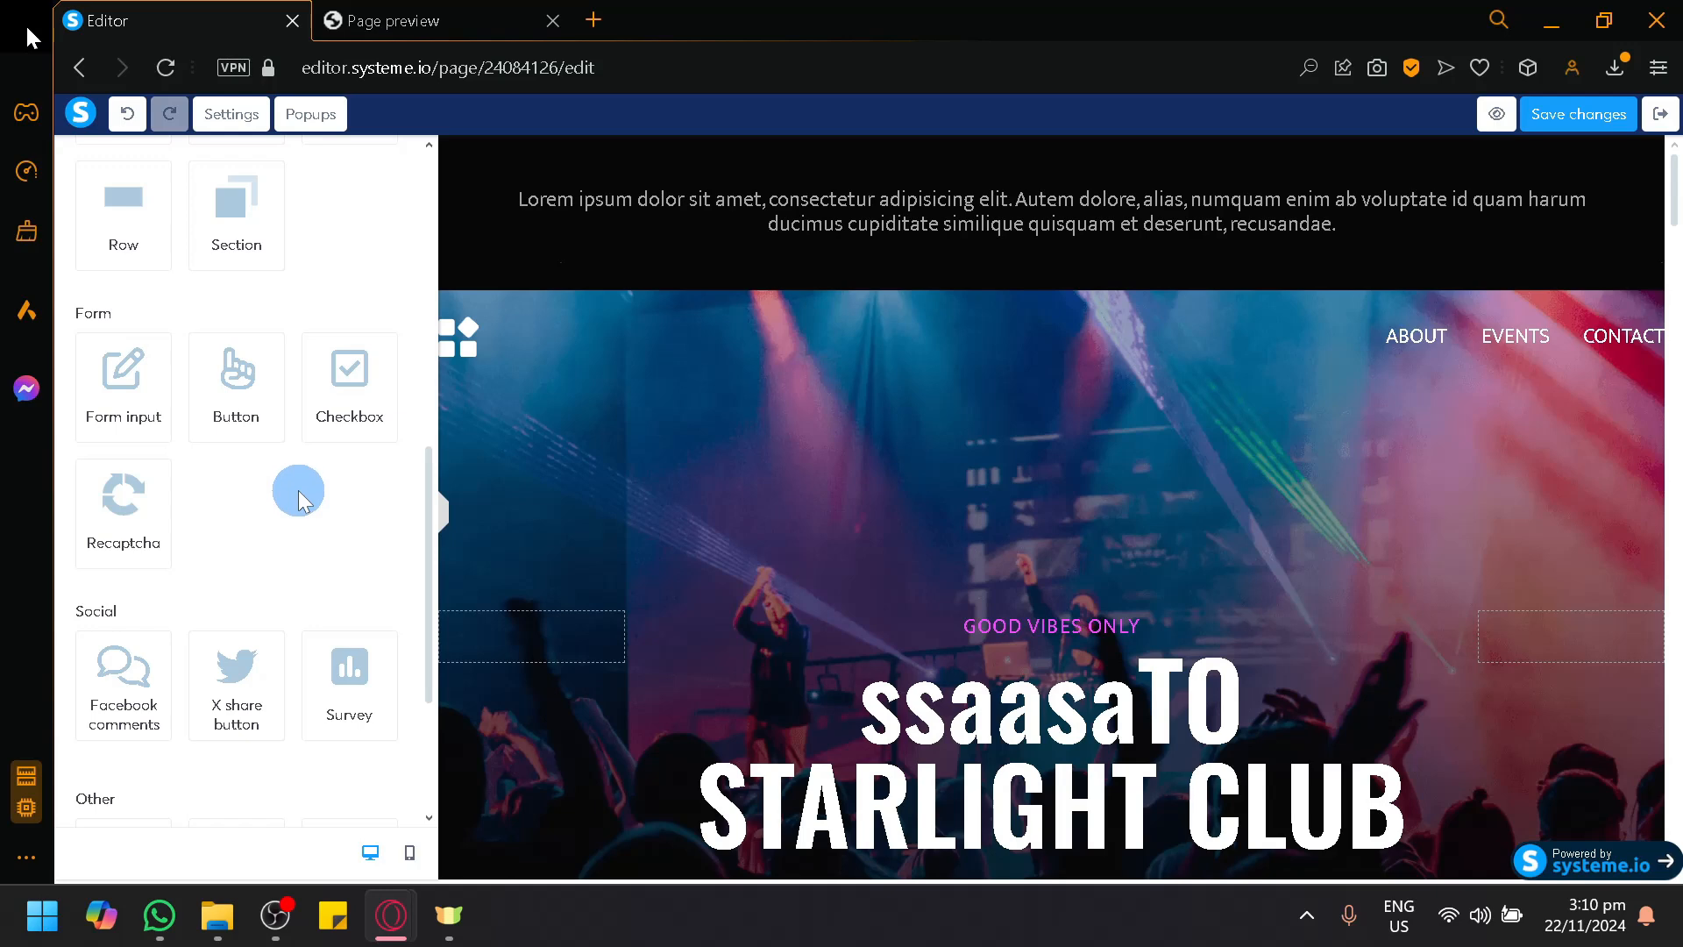
pyautogui.scroll(-3, 235, 702)
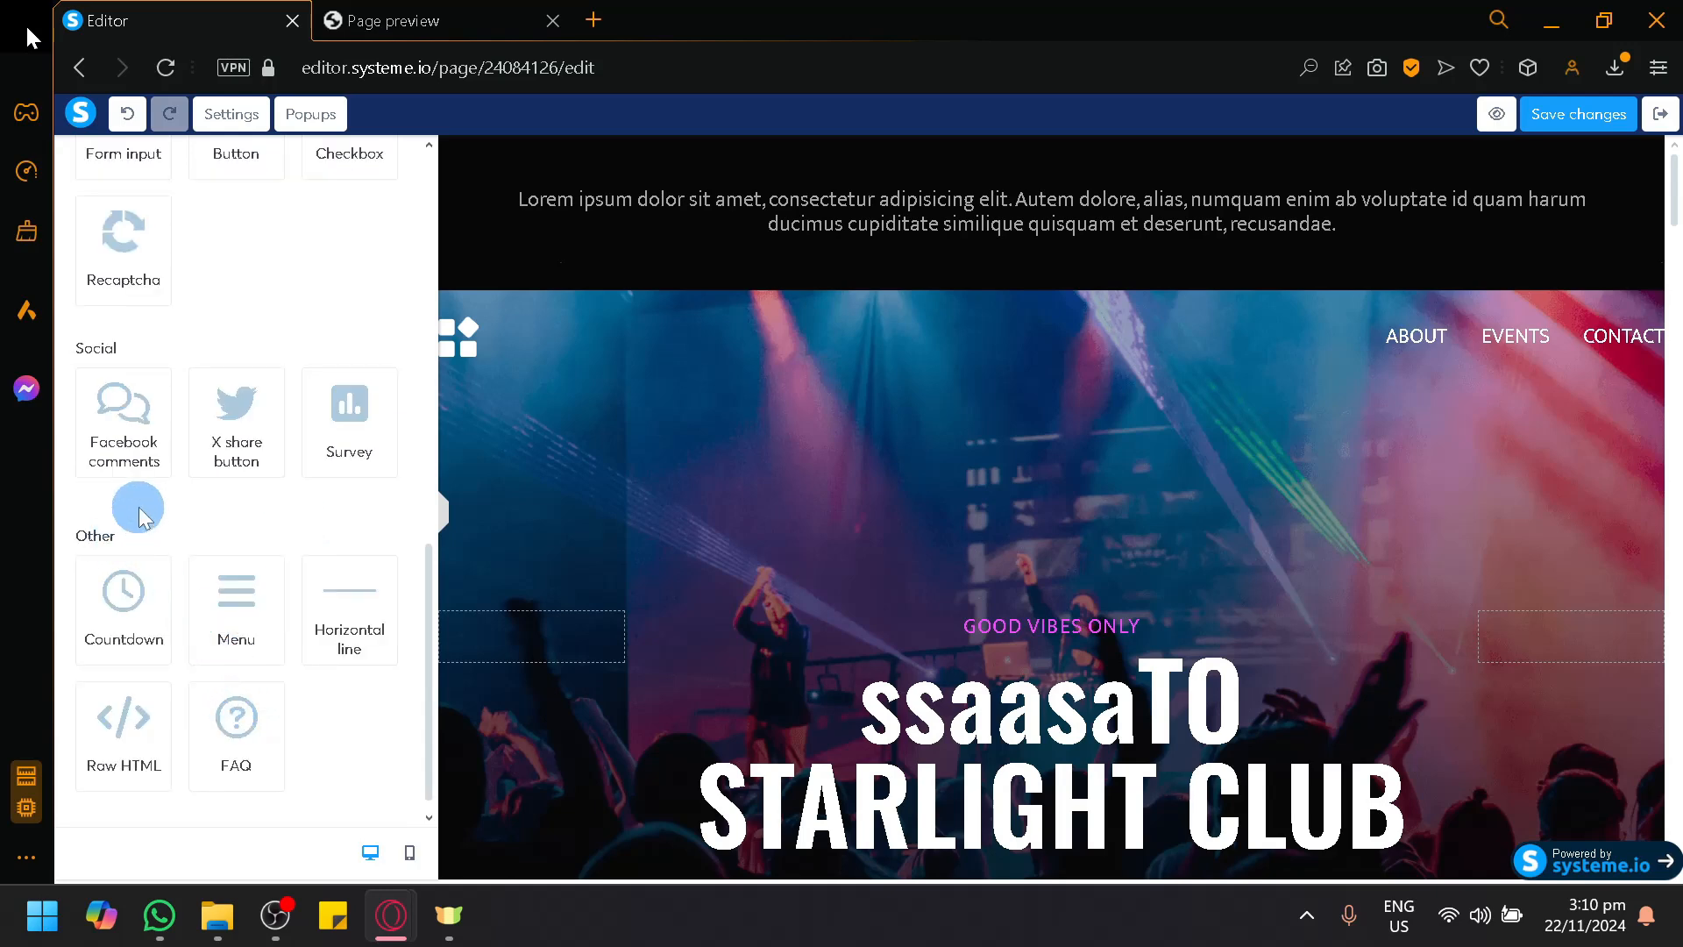
pyautogui.scroll(3, 175, 570)
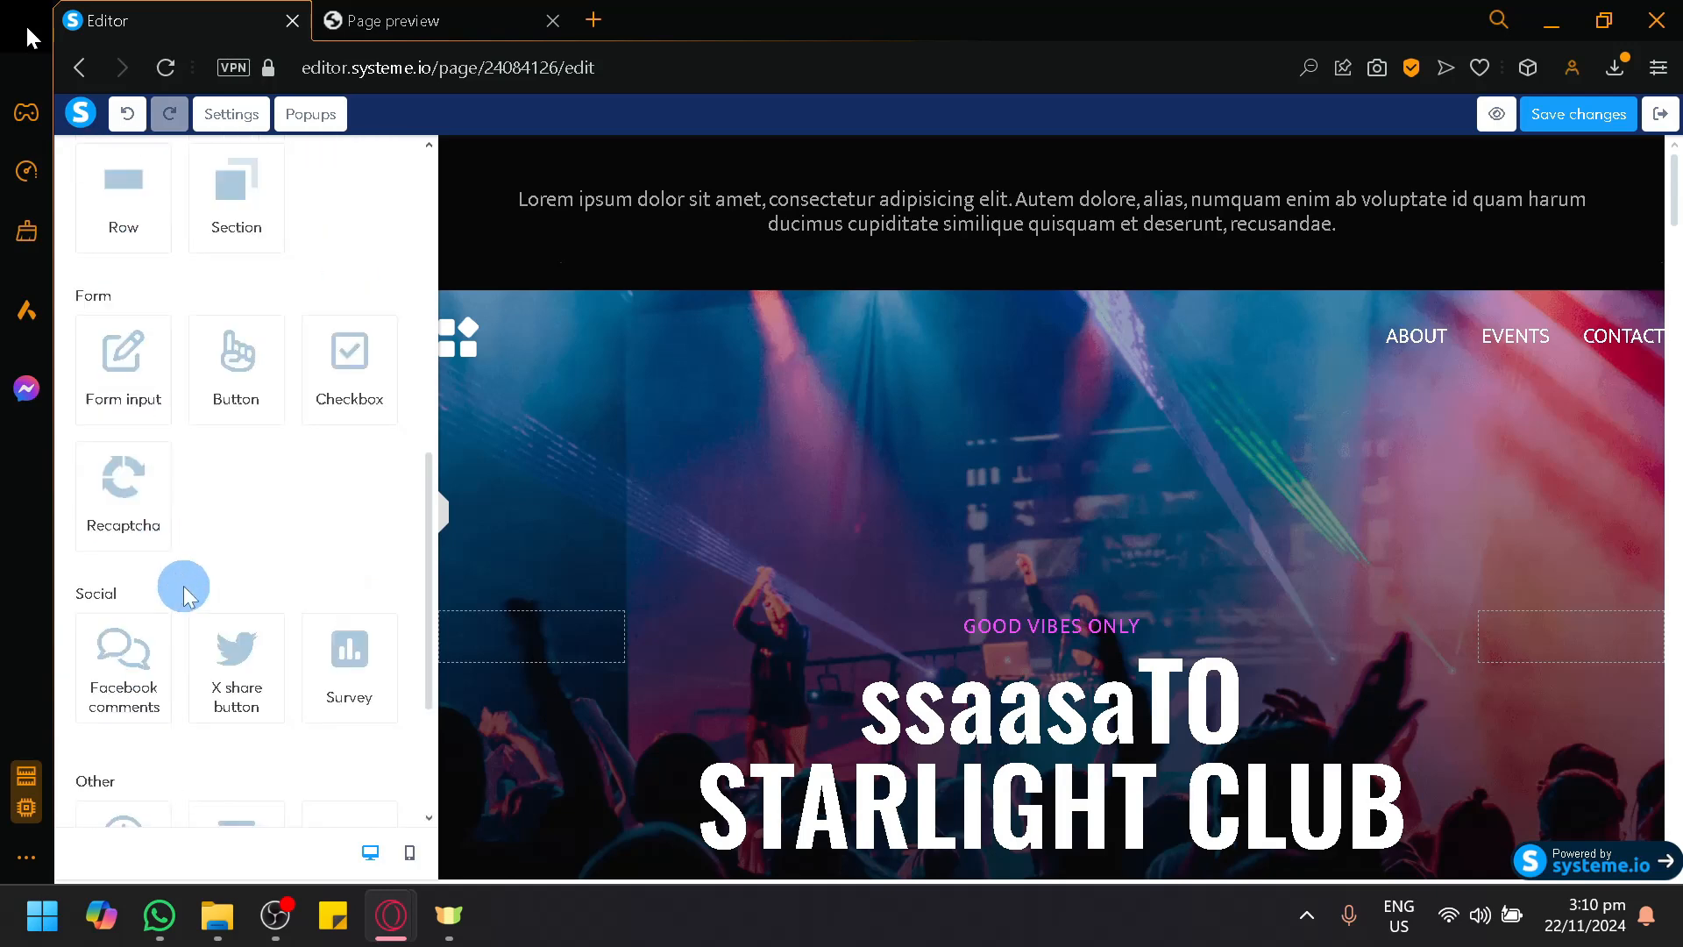
pyautogui.scroll(5, 189, 587)
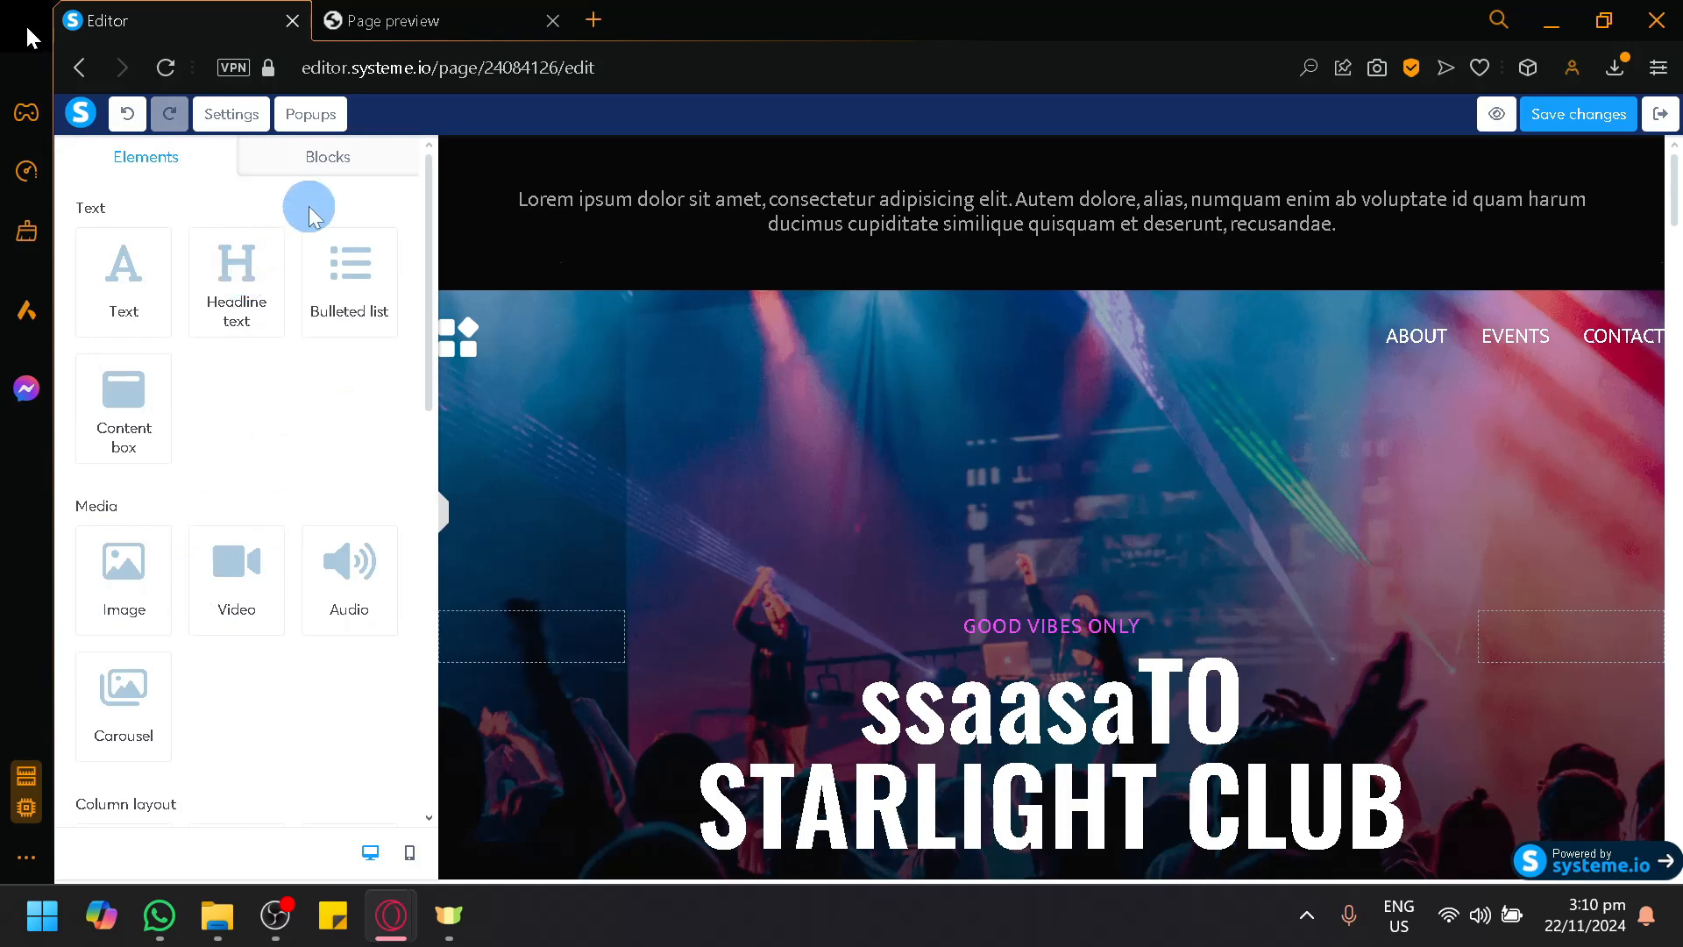
# Browse the ready-made opt-in form blocks and look over the page's sections down to the footer
pyautogui.click(336, 173)
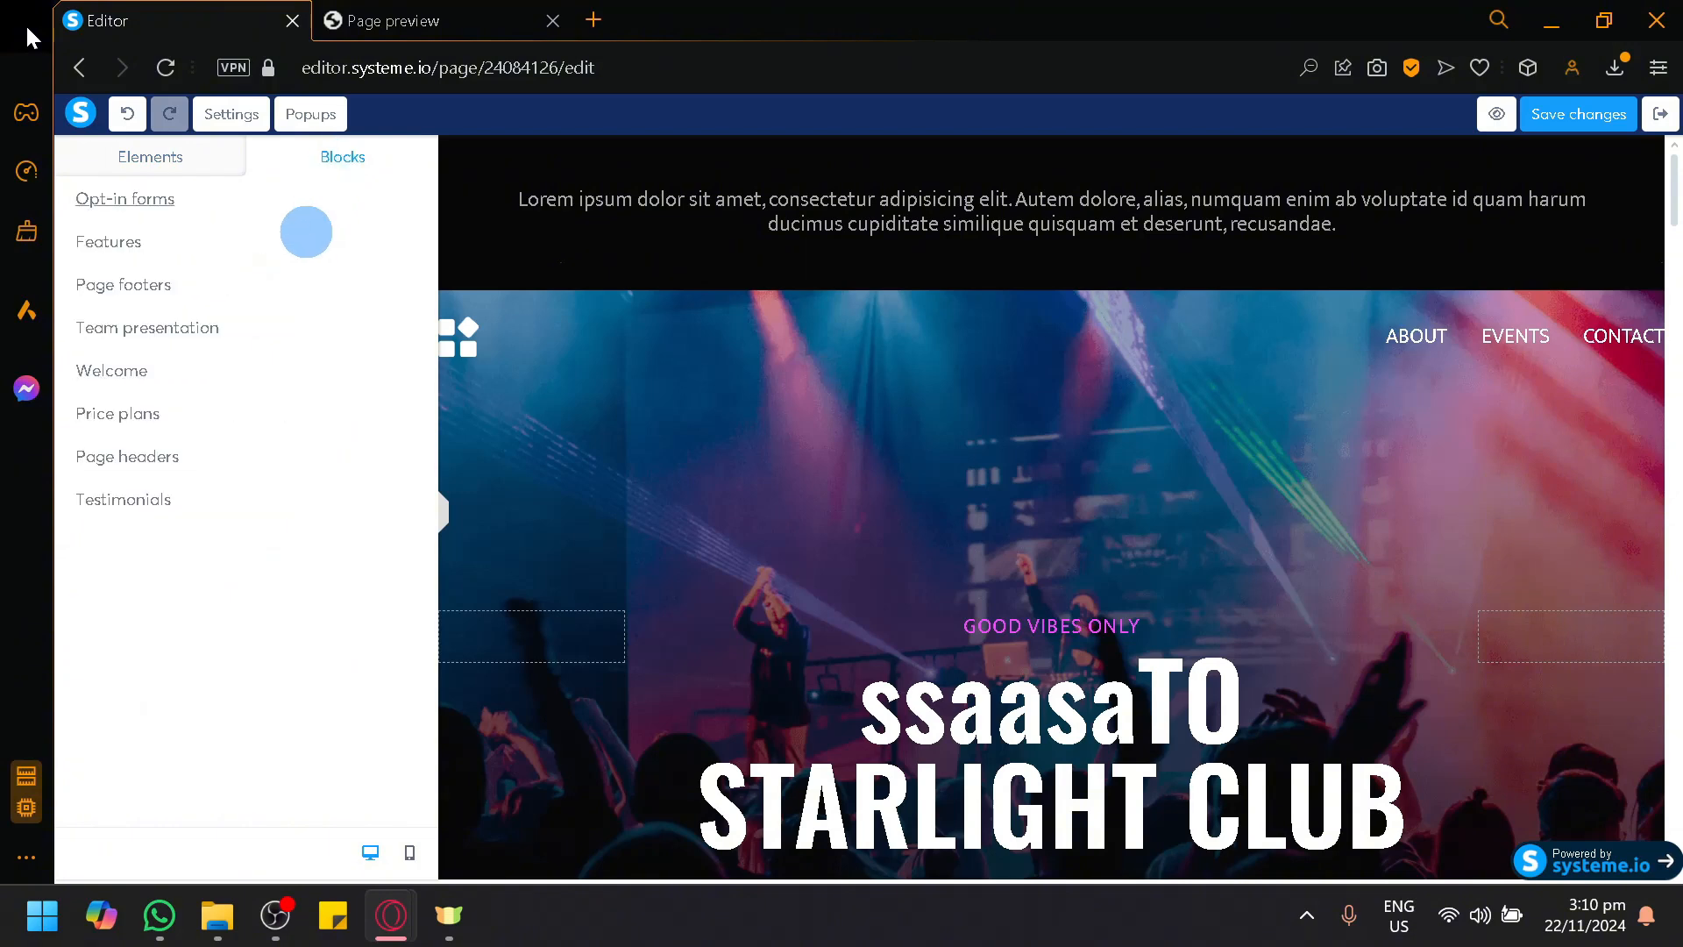
pyautogui.click(150, 215)
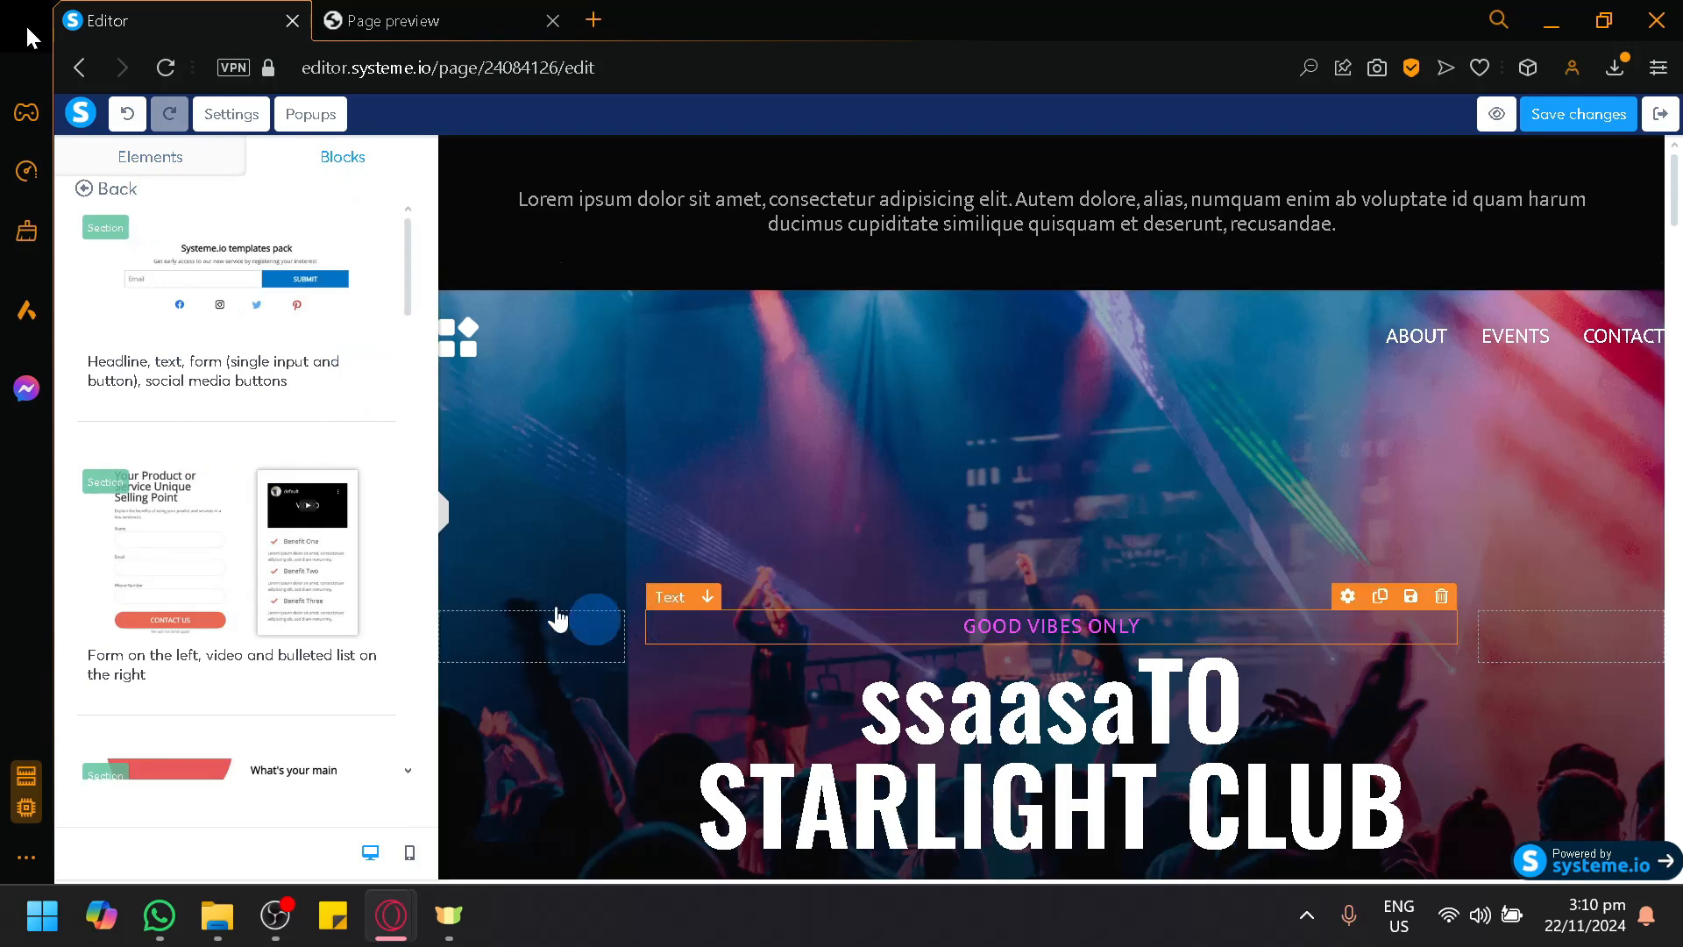
pyautogui.scroll(-5, 274, 549)
pyautogui.scroll(-5, 669, 578)
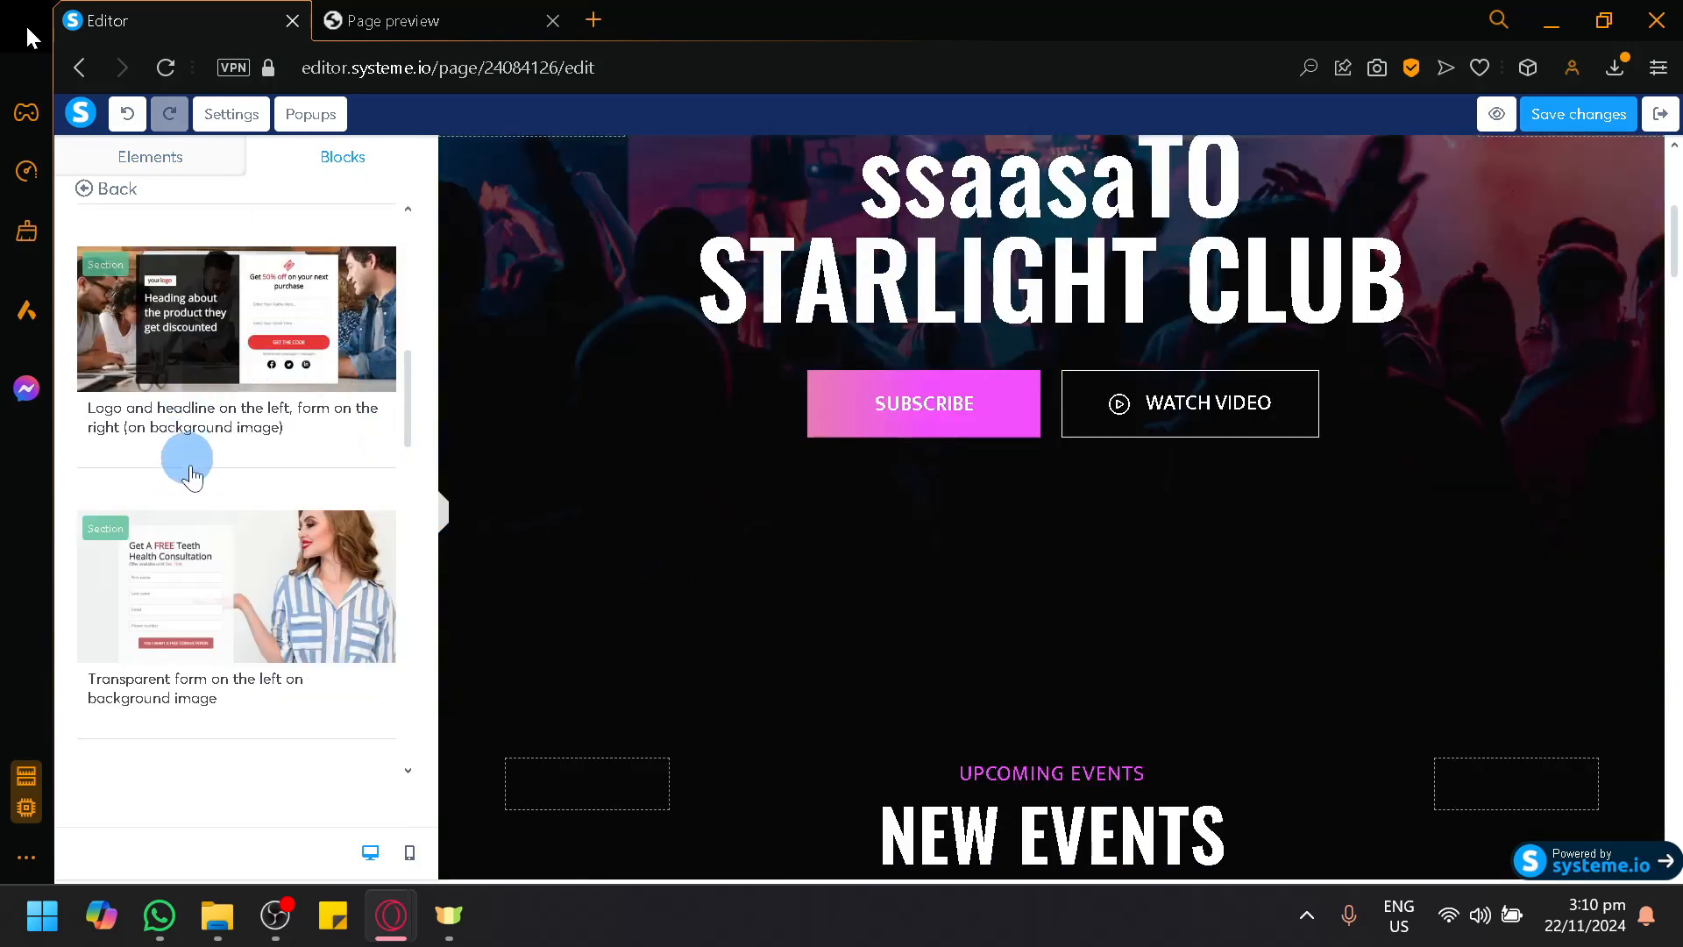
pyautogui.moveTo(241, 607); pyautogui.dragTo(628, 633)
pyautogui.scroll(-20, 1057, 610)
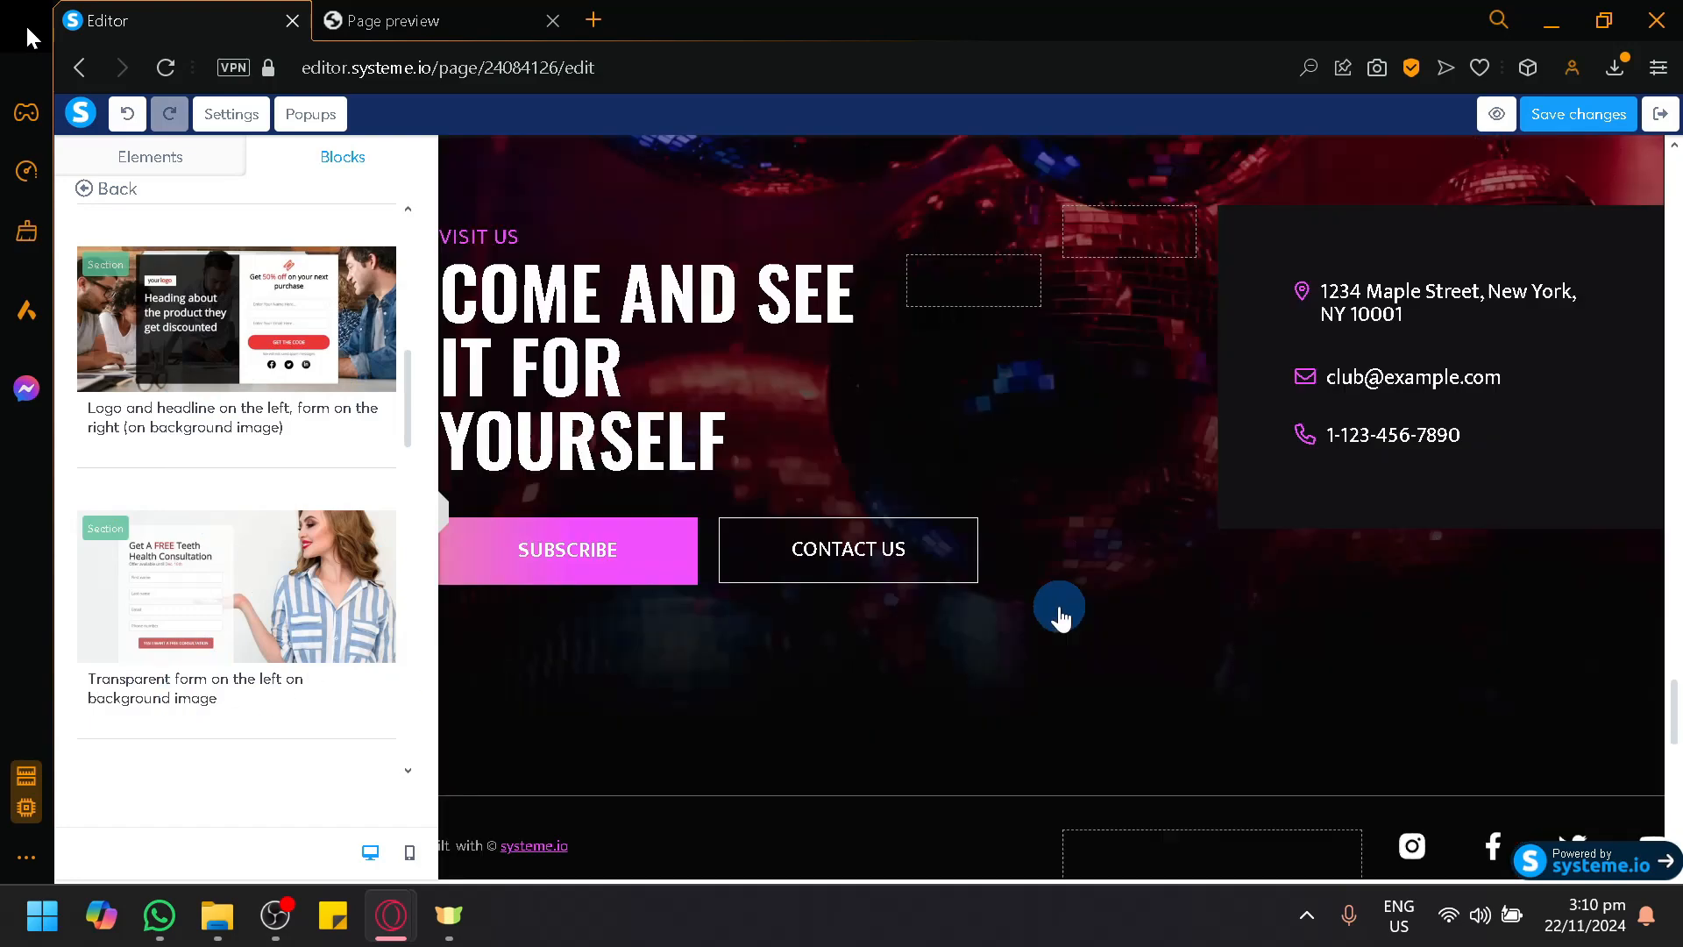
pyautogui.scroll(-10, 964, 626)
pyautogui.scroll(15, 951, 570)
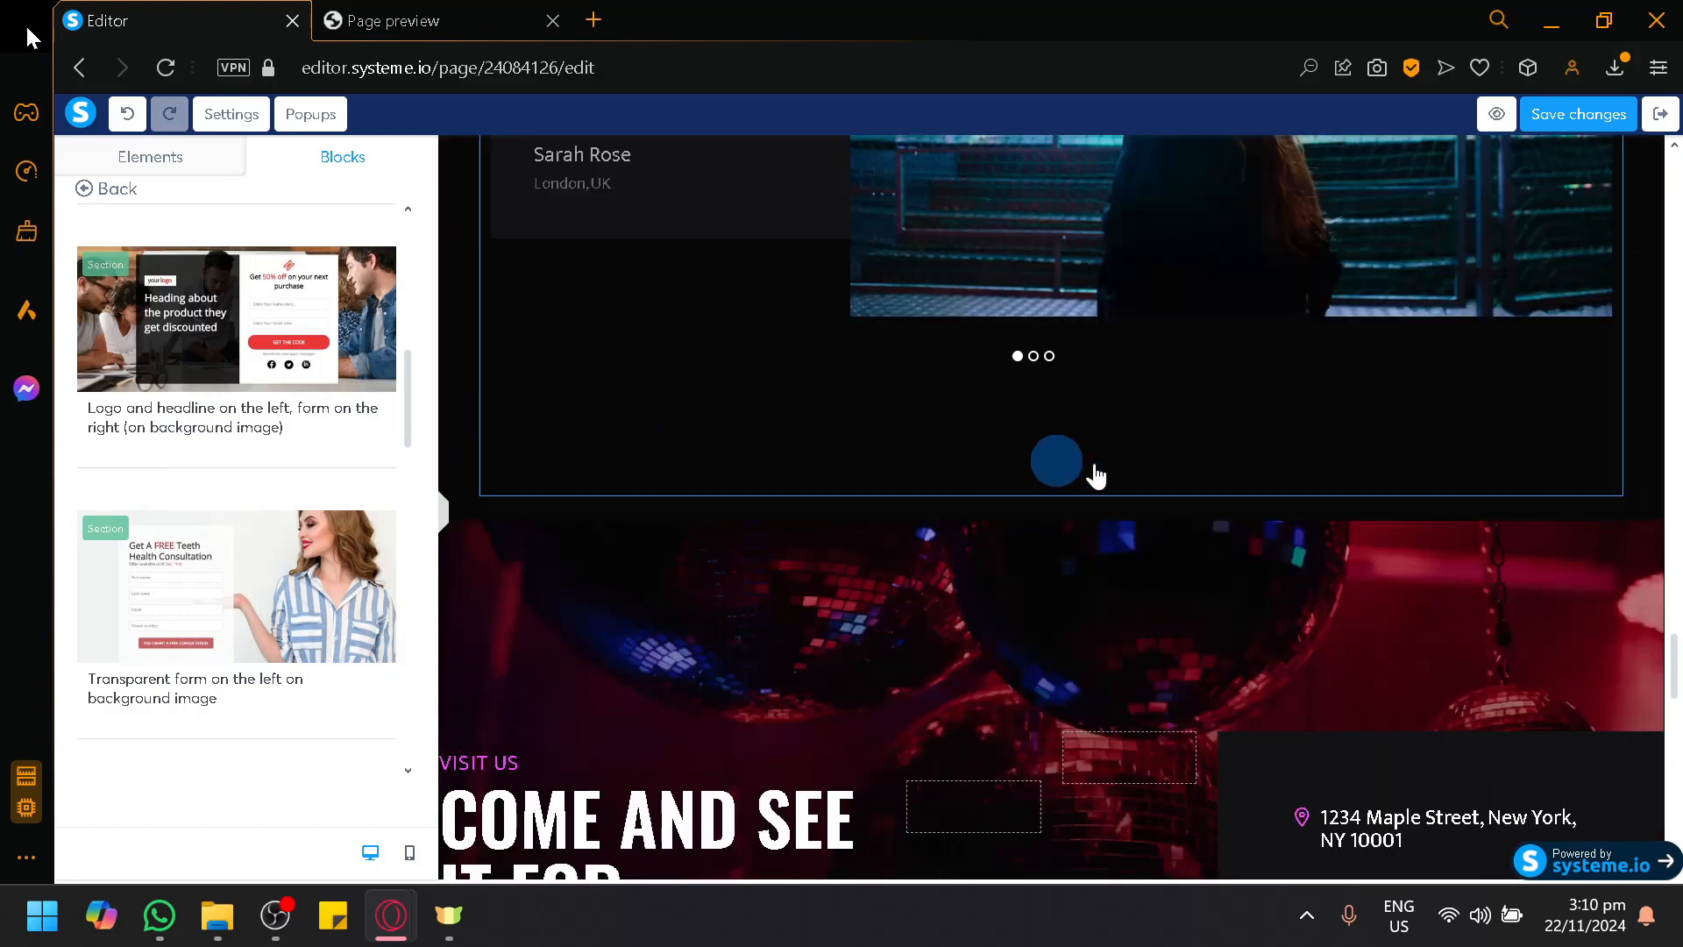
pyautogui.scroll(15, 1459, 324)
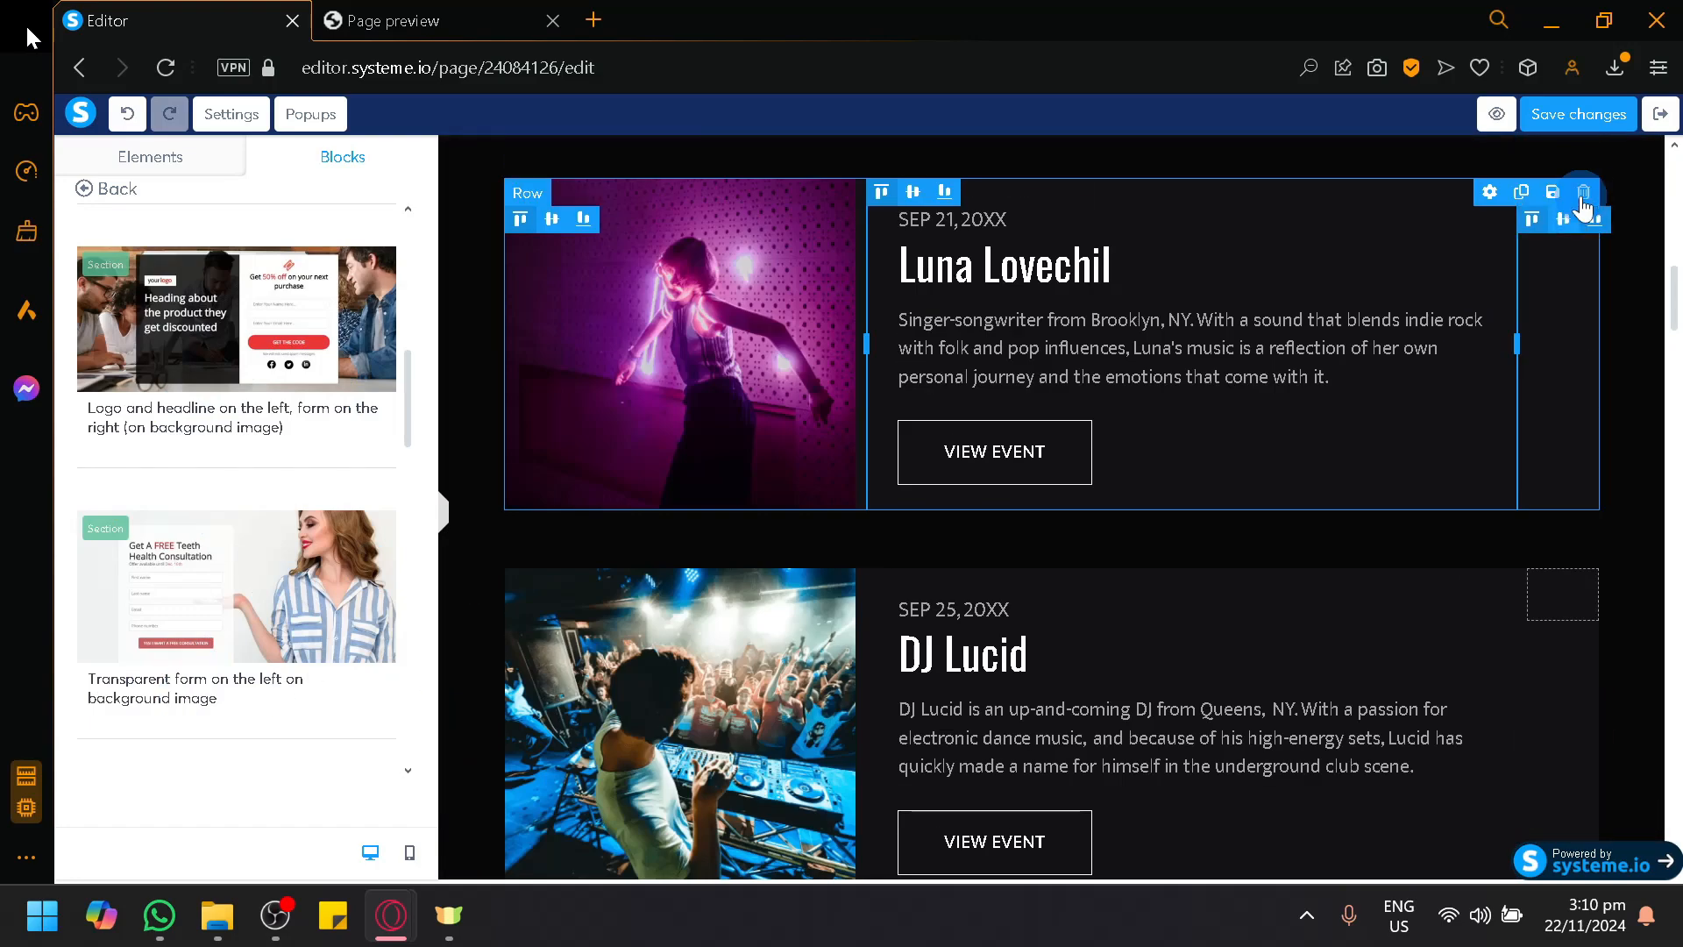
# Save the page changes and exit the editor back to the squeeze page's step configuration
pyautogui.click(1616, 132)
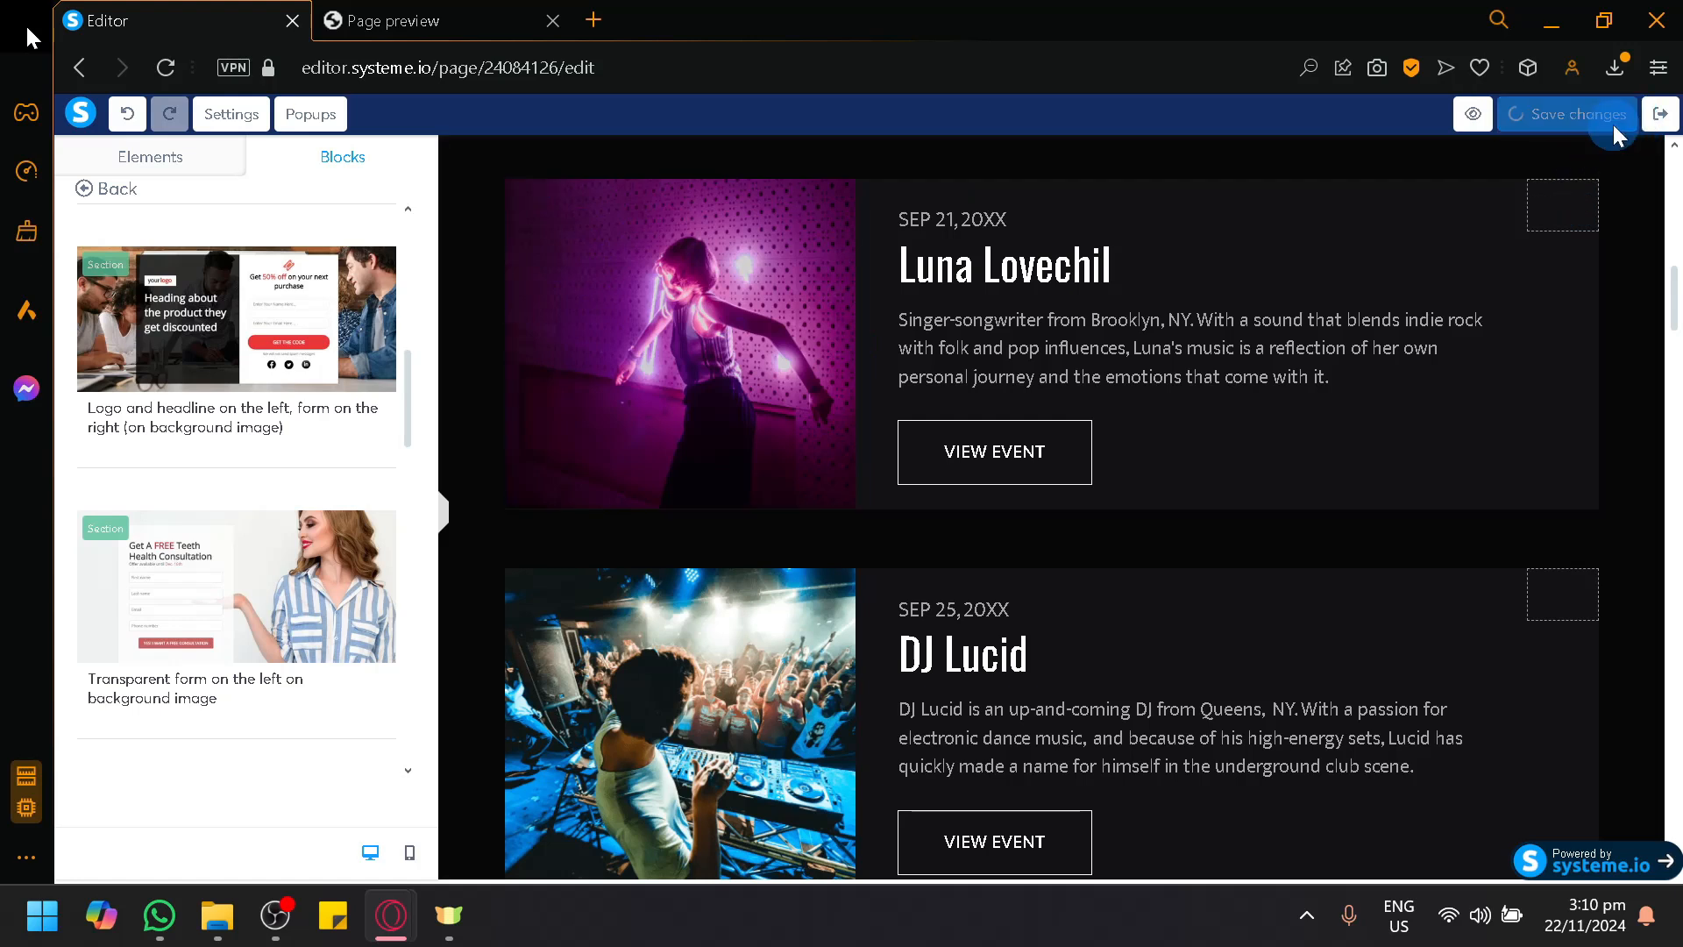
pyautogui.click(1660, 130)
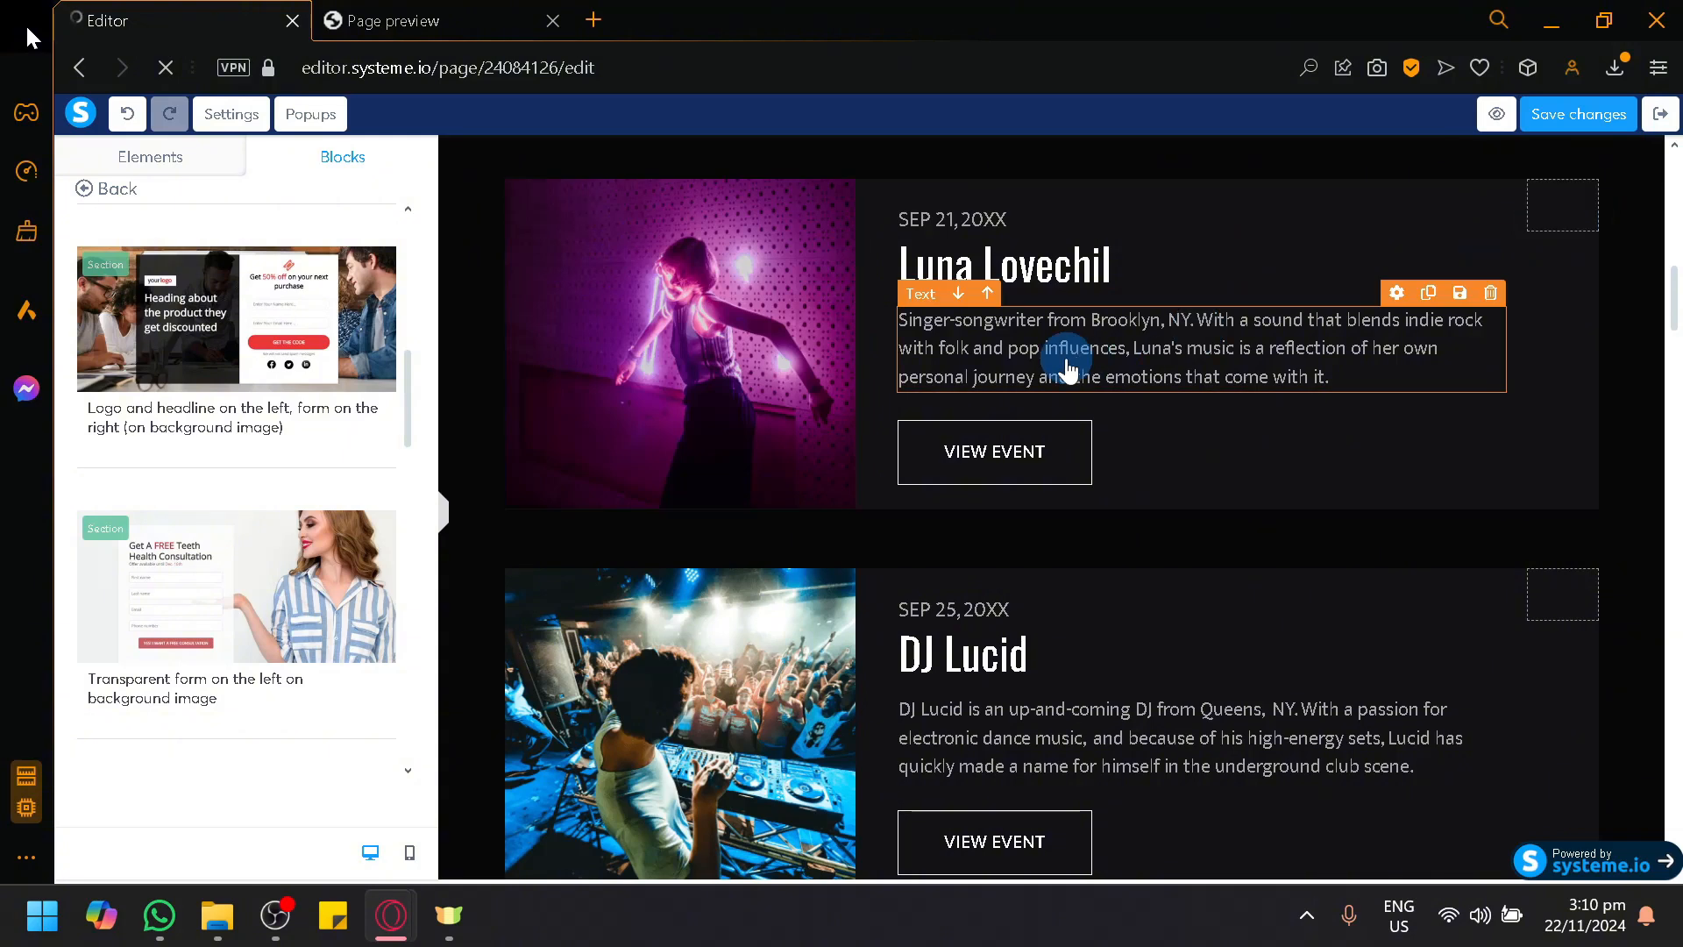
pyautogui.click(981, 419)
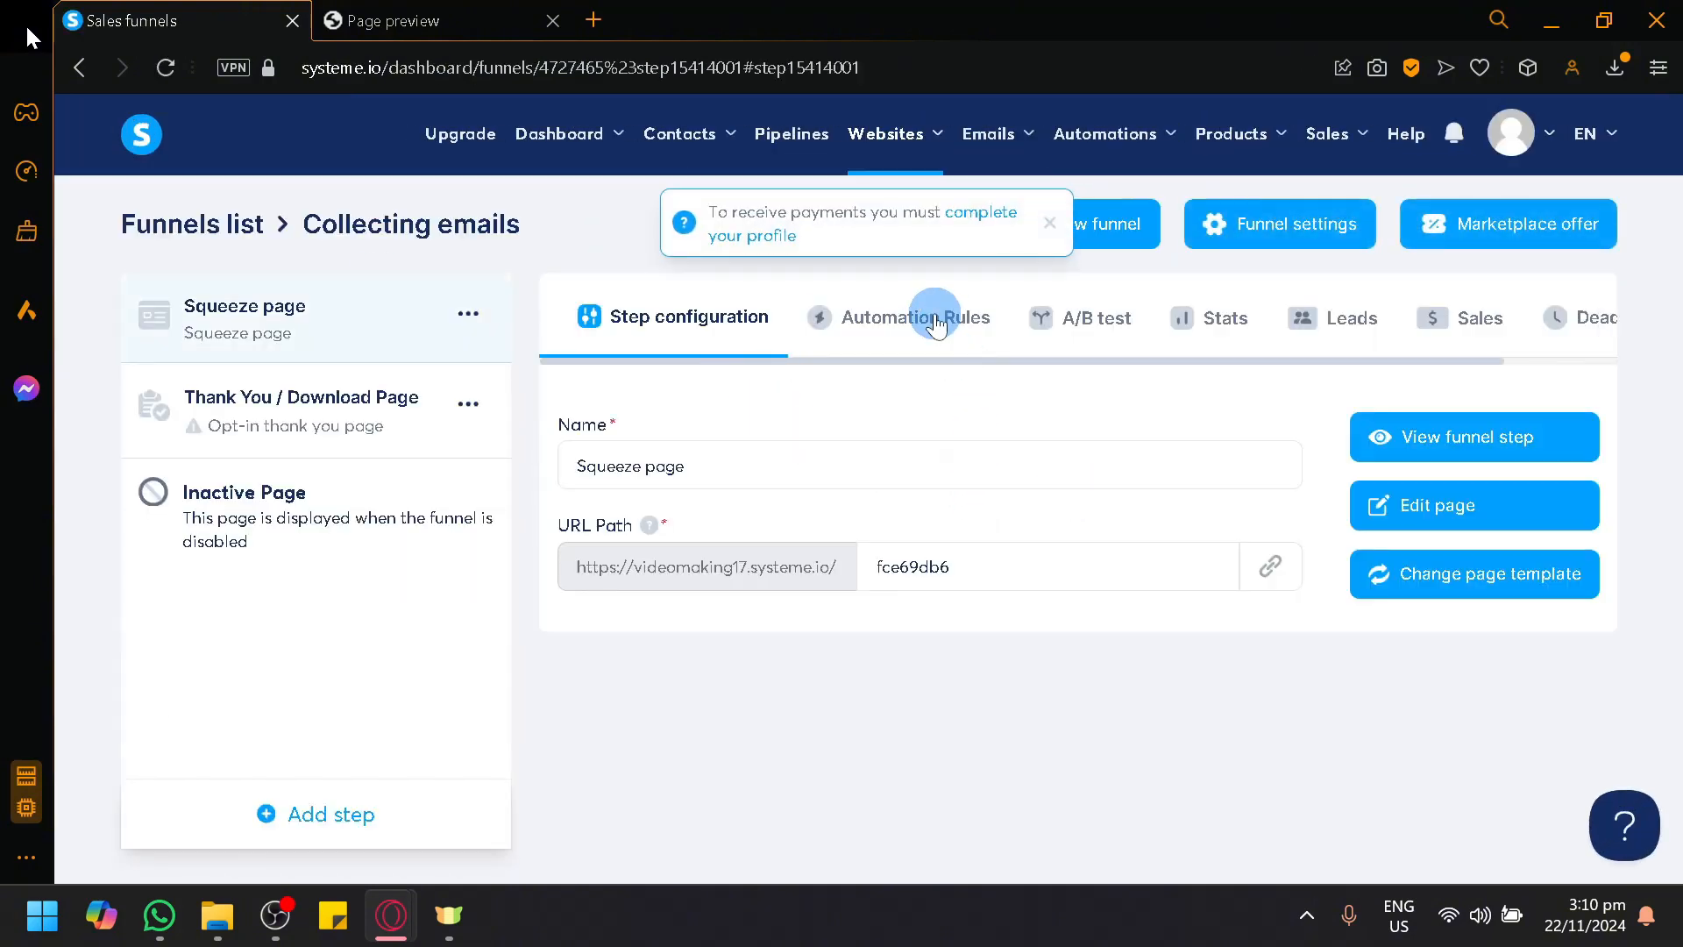
# Start an automation rule for the squeeze page and add the "Funnel step form subscribed" and "Page visited" triggers
pyautogui.click(935, 314)
pyautogui.scroll(-2, 1342, 702)
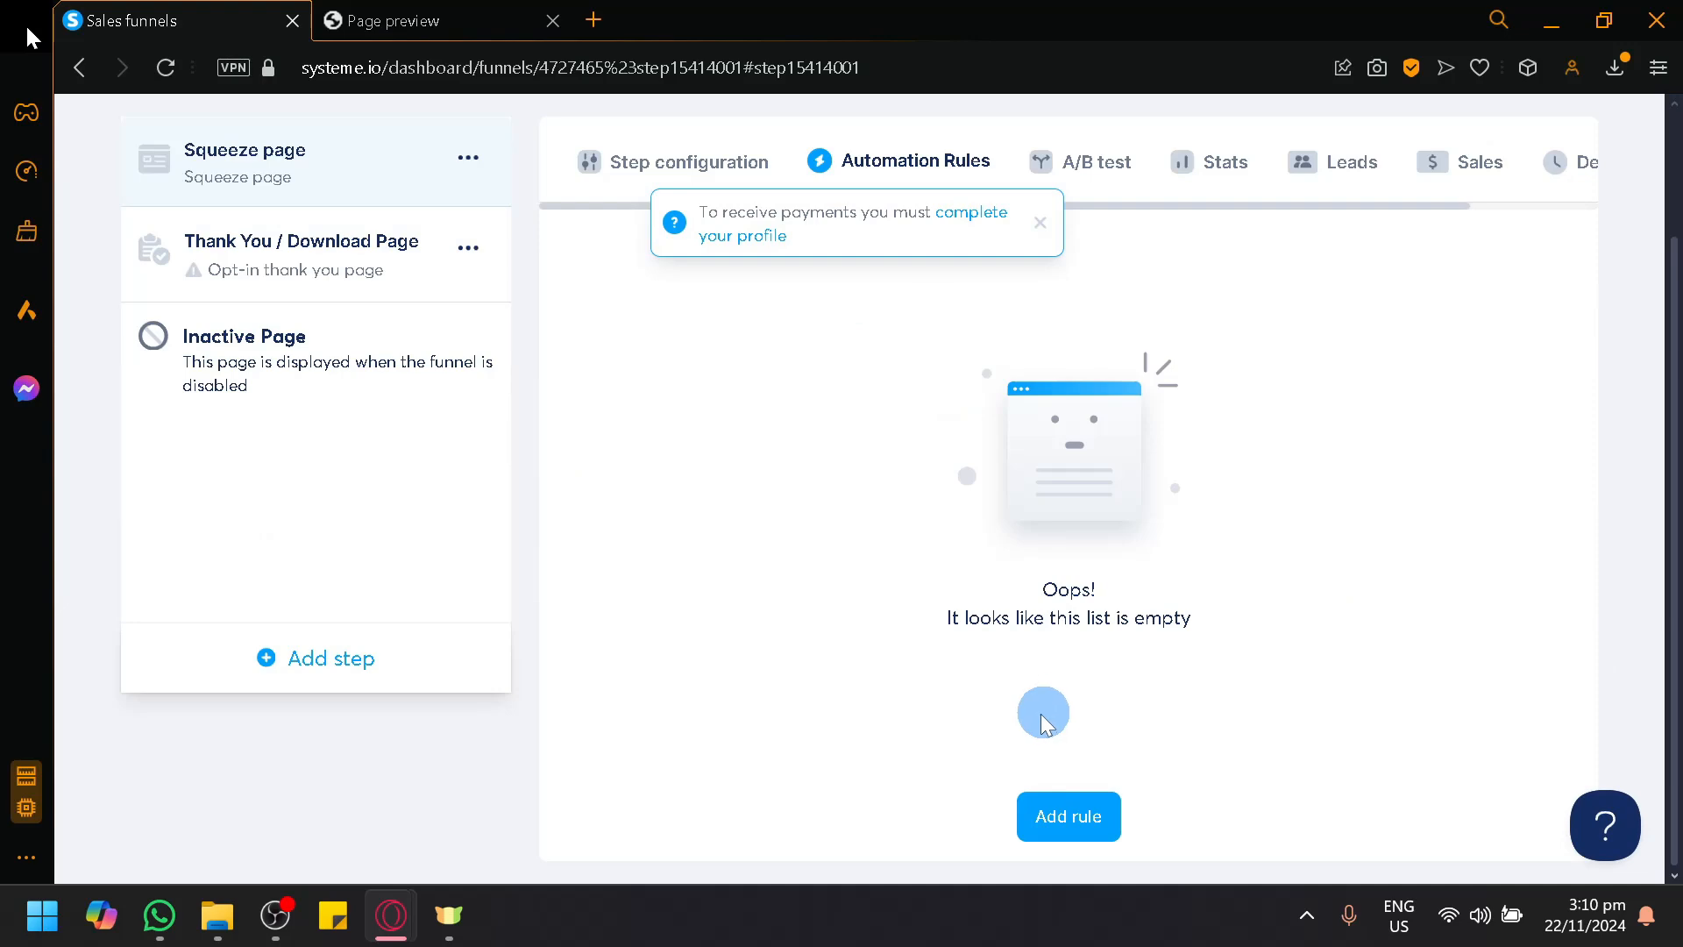
pyautogui.click(1074, 820)
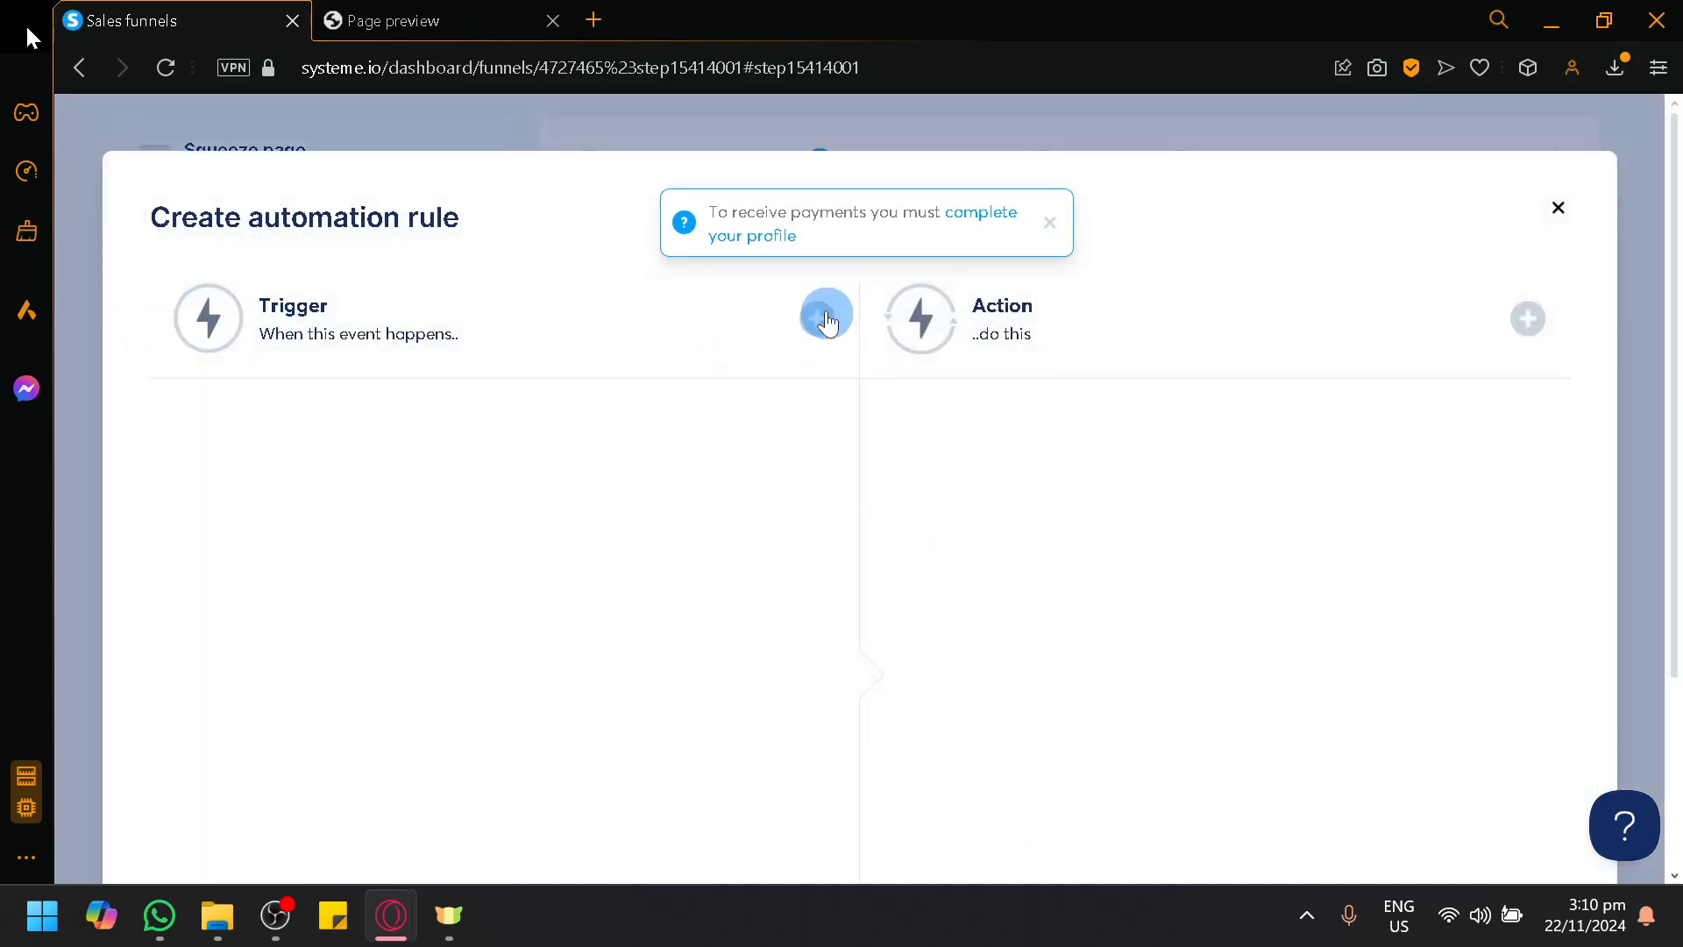
pyautogui.click(826, 317)
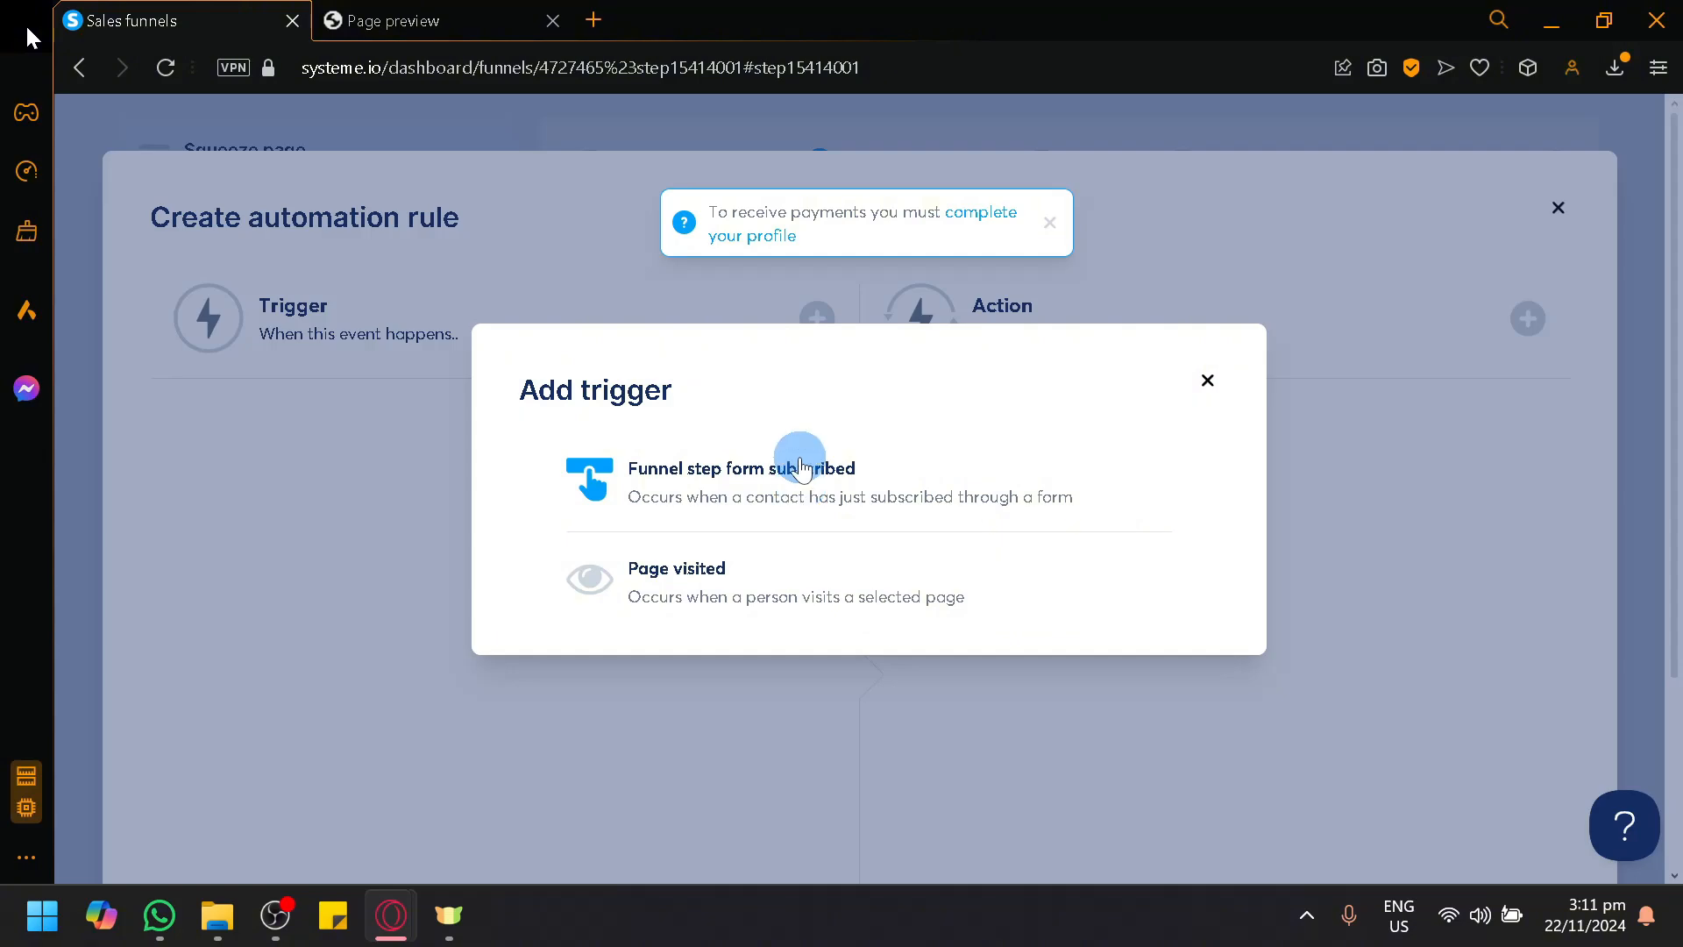
pyautogui.click(724, 469)
pyautogui.click(817, 319)
pyautogui.click(740, 537)
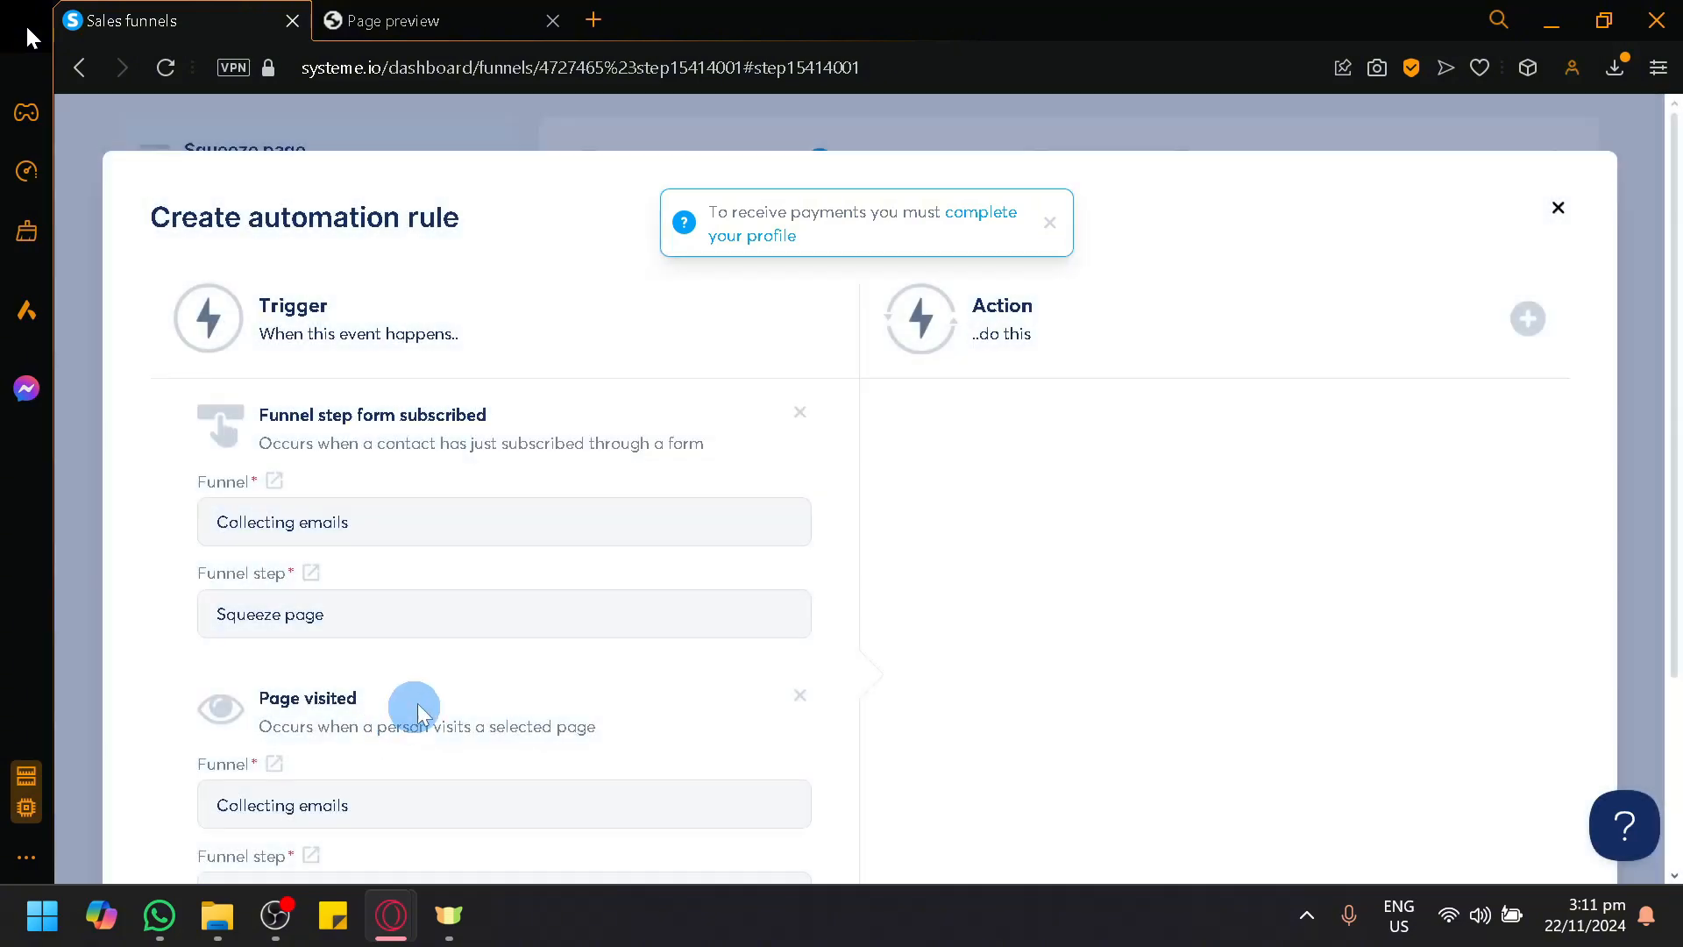
pyautogui.scroll(-3, 423, 701)
pyautogui.scroll(3, 444, 670)
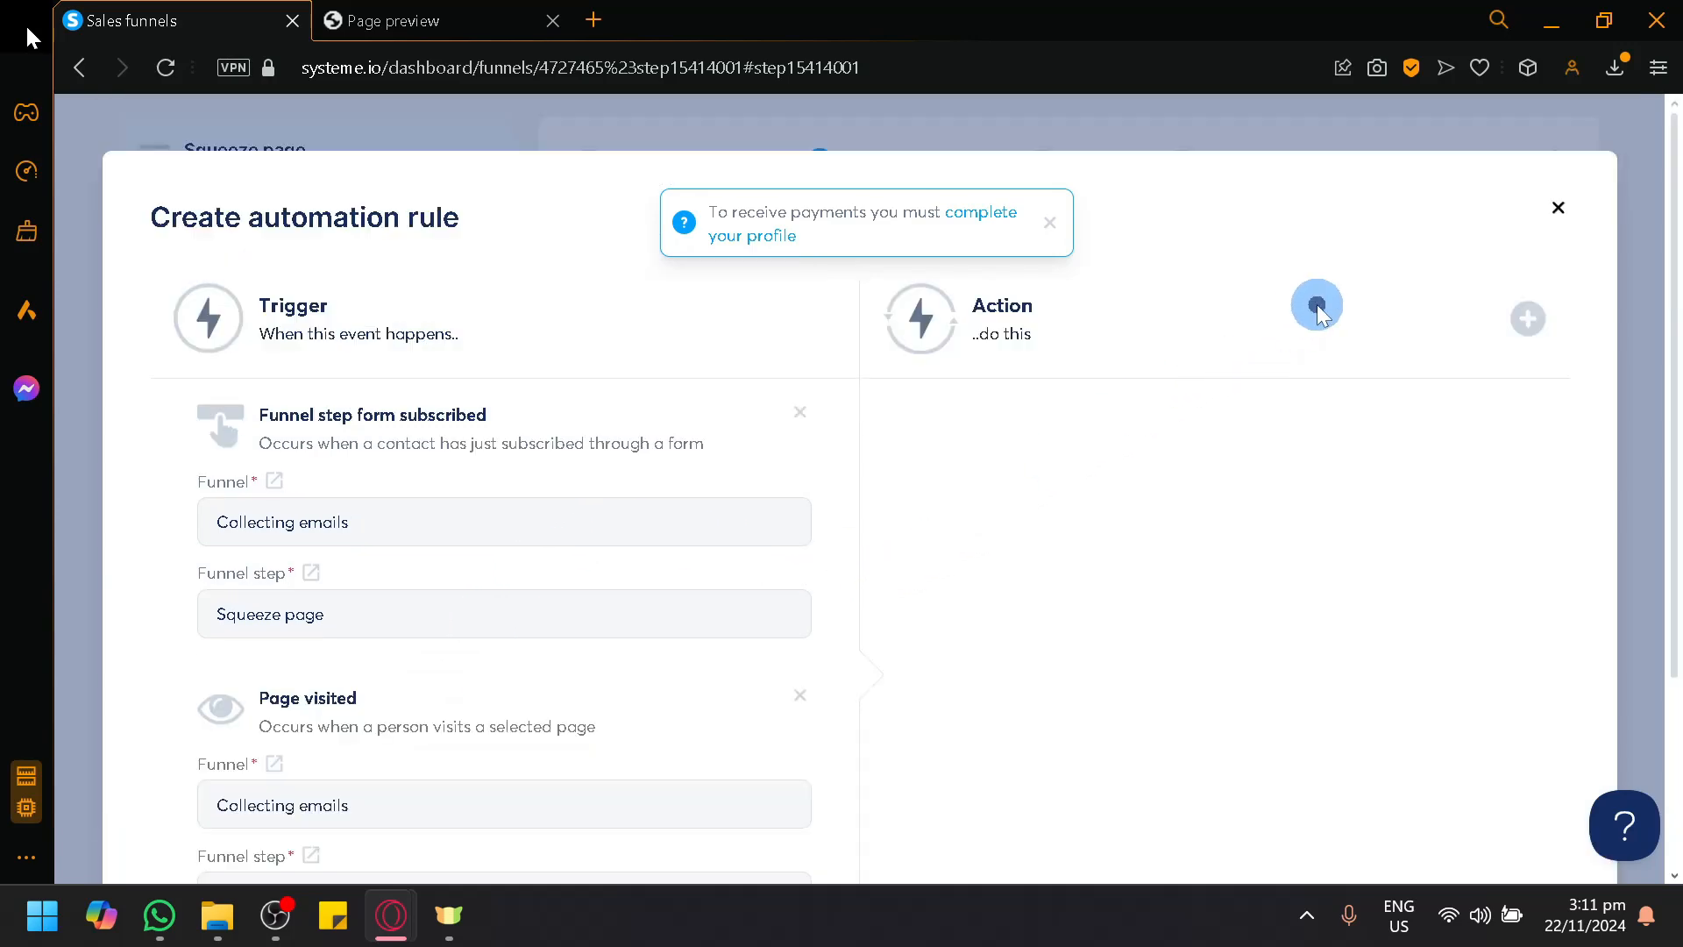
# Examine the actions offered for the automation rule, then close the list without choosing one
pyautogui.click(1527, 319)
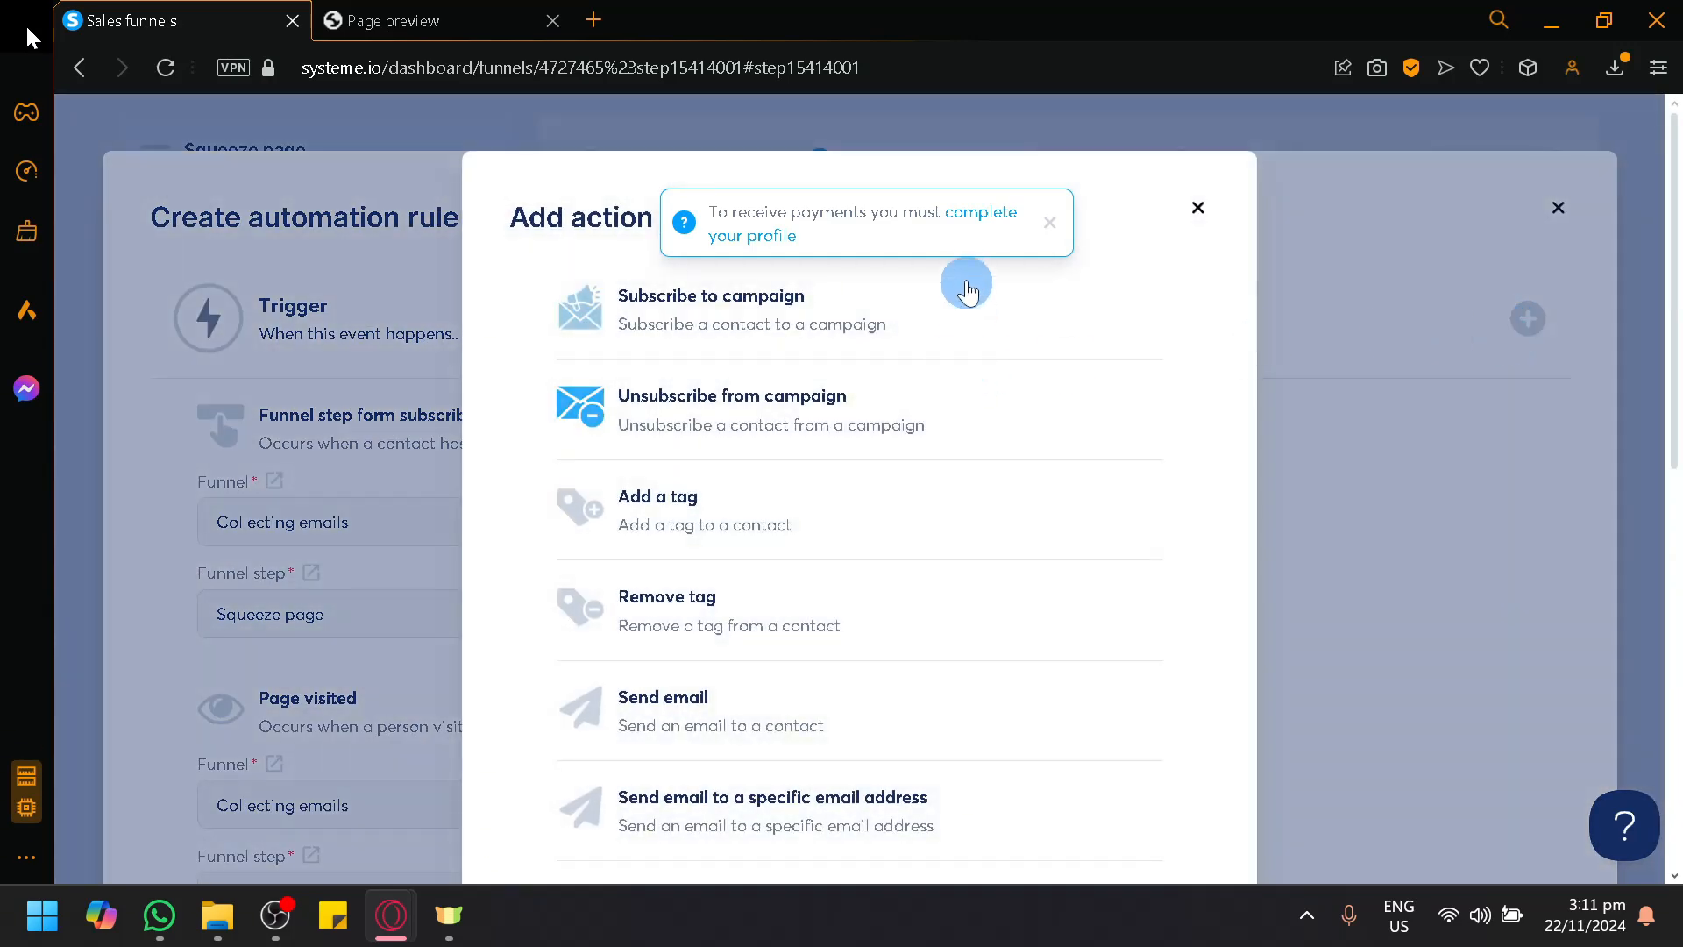
pyautogui.scroll(-10, 951, 345)
pyautogui.scroll(10, 819, 583)
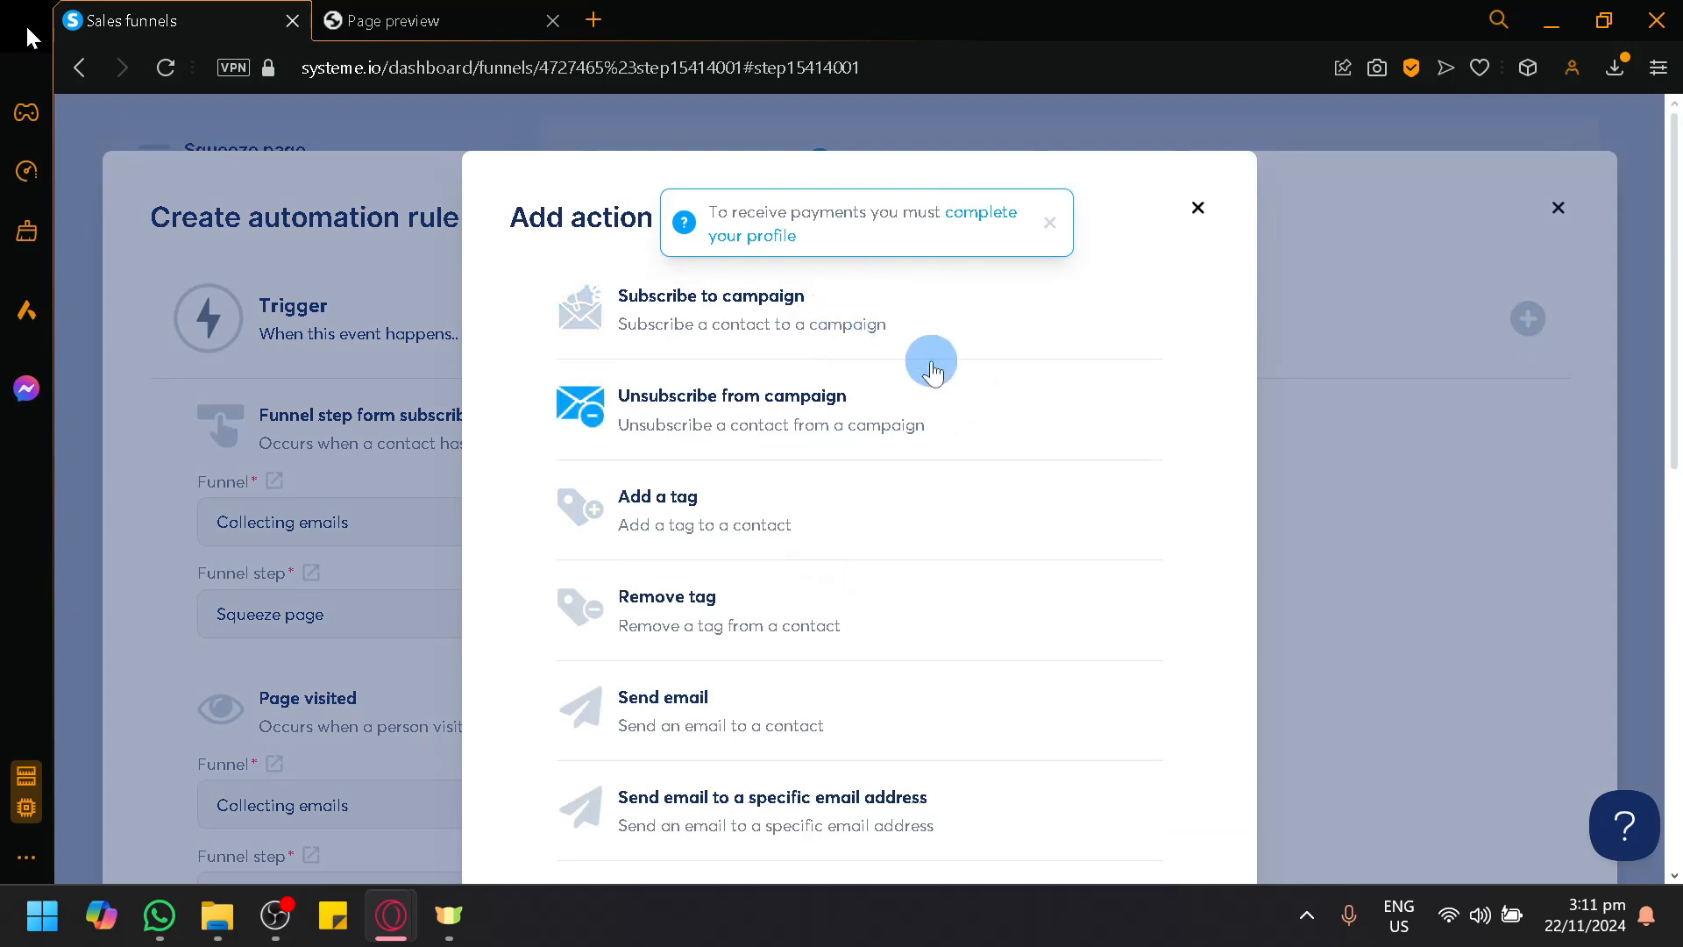
pyautogui.scroll(-3, 789, 444)
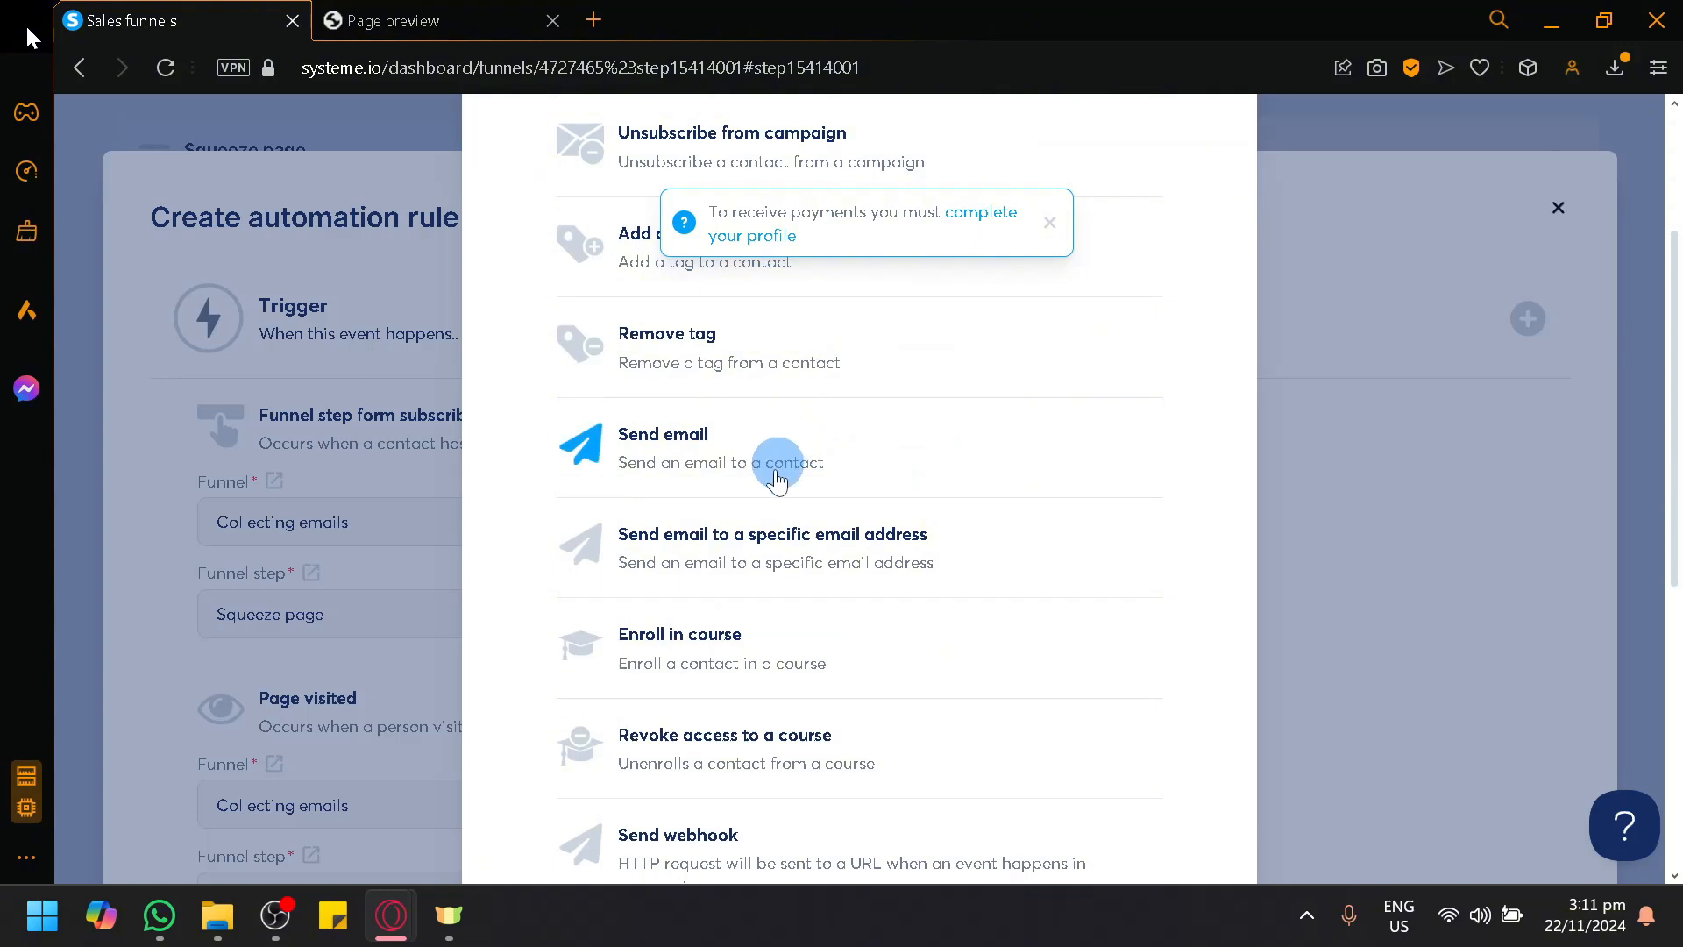
pyautogui.scroll(-3, 815, 474)
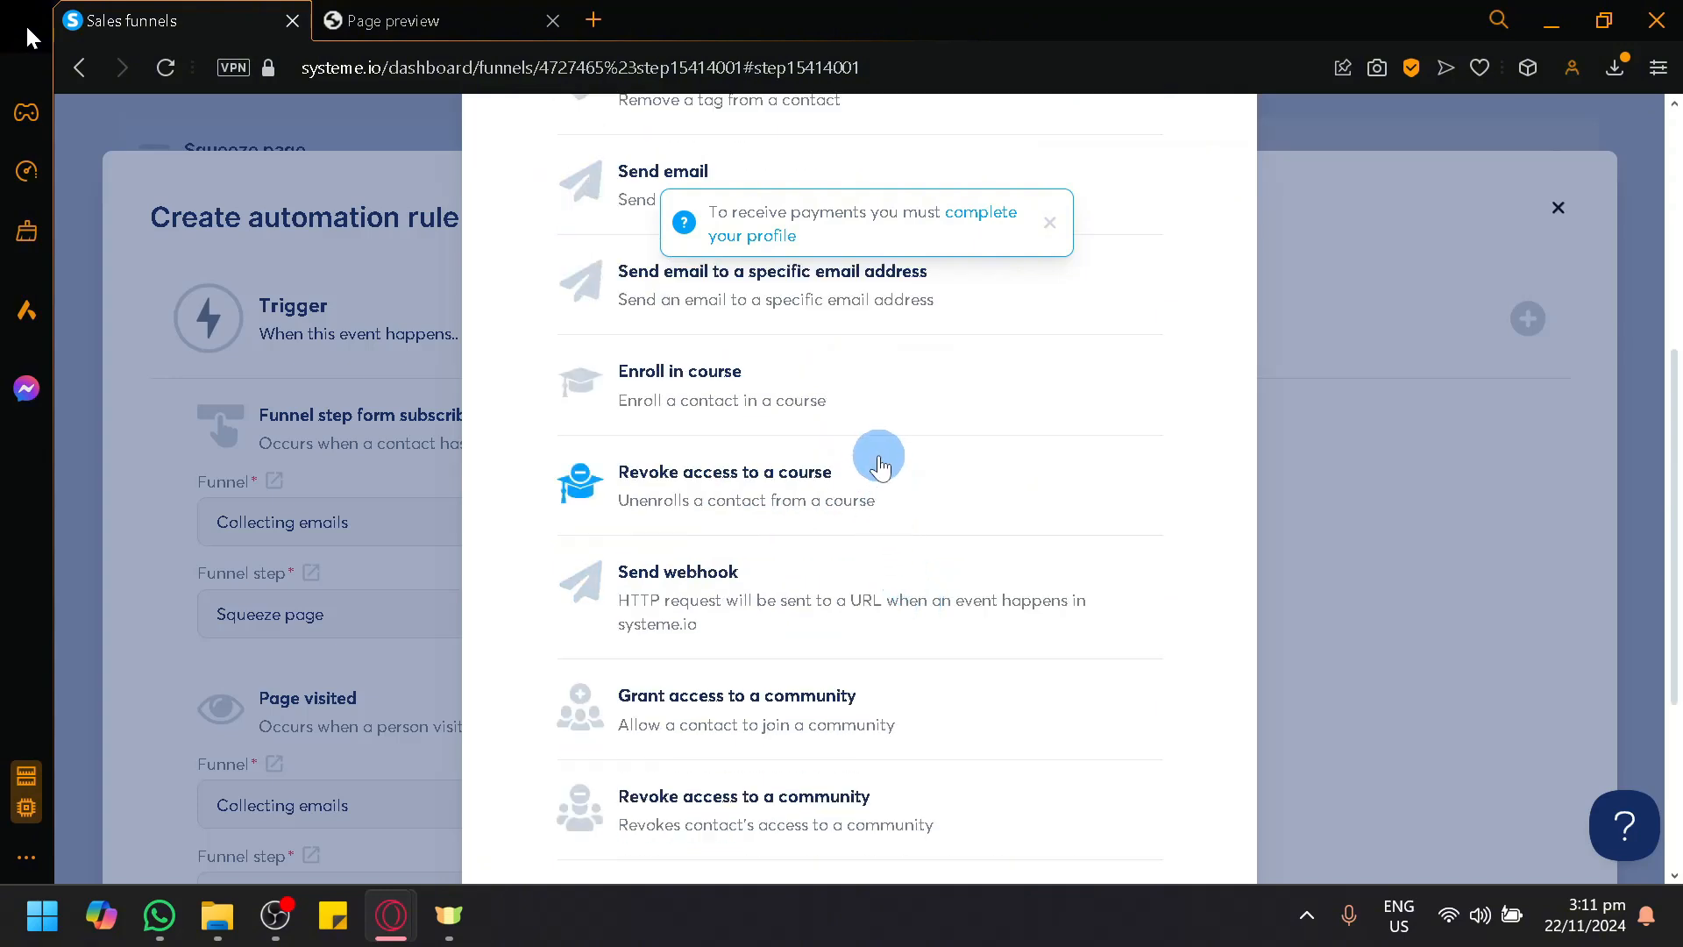
pyautogui.scroll(-3, 917, 516)
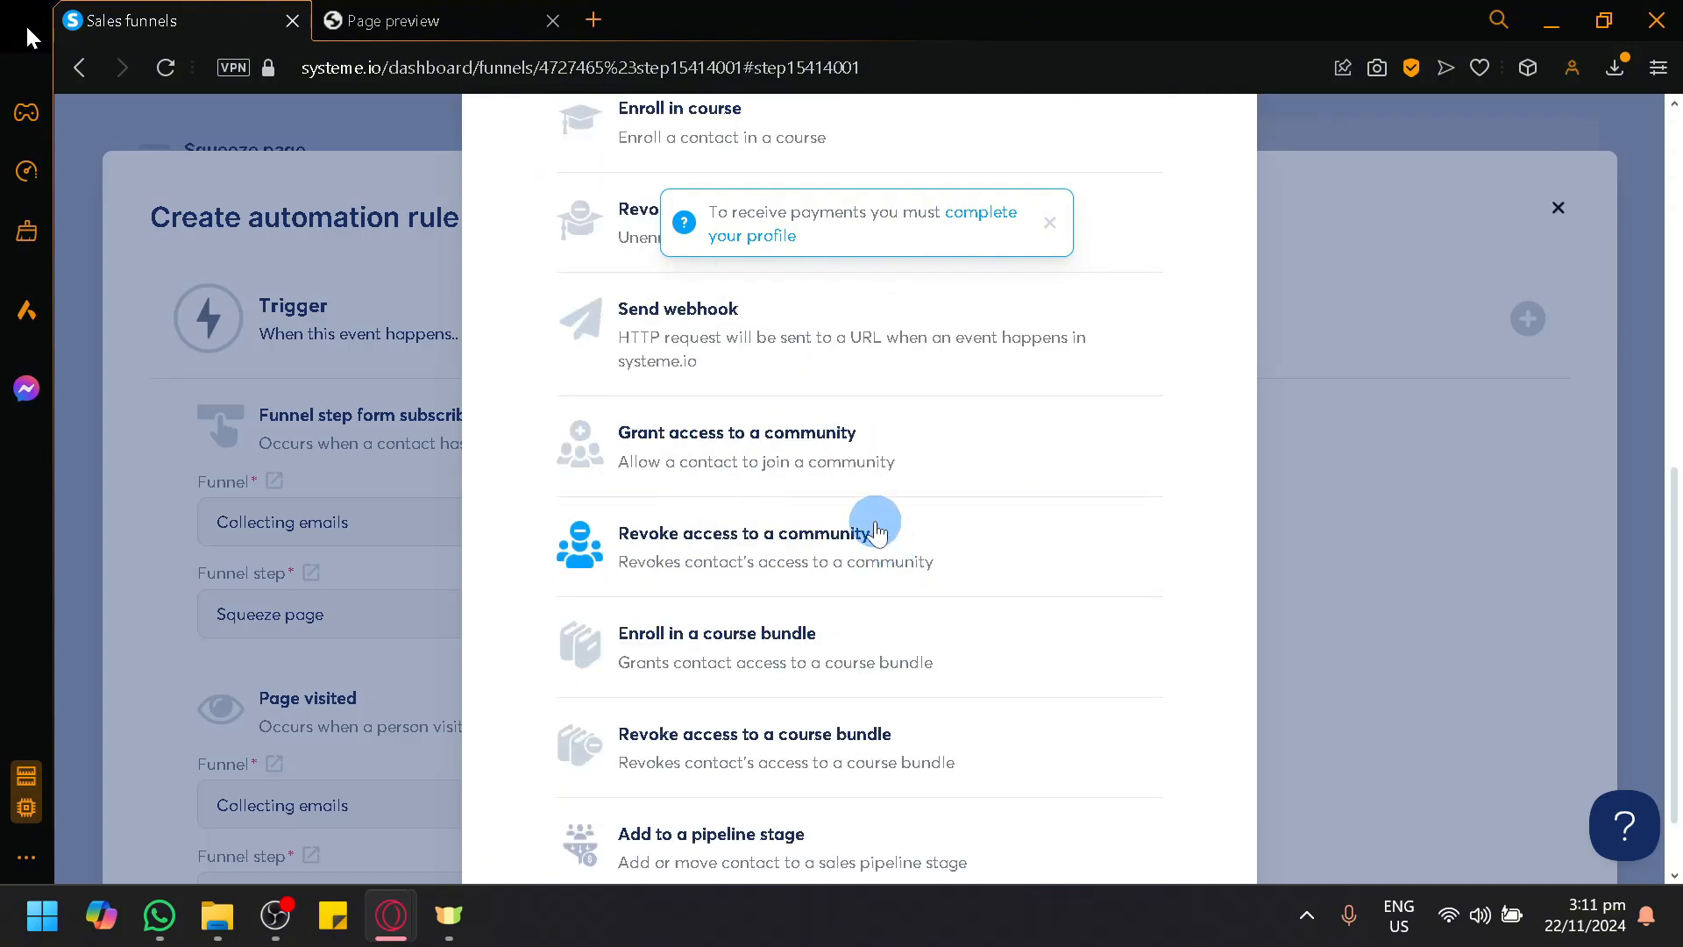
pyautogui.scroll(-1, 877, 543)
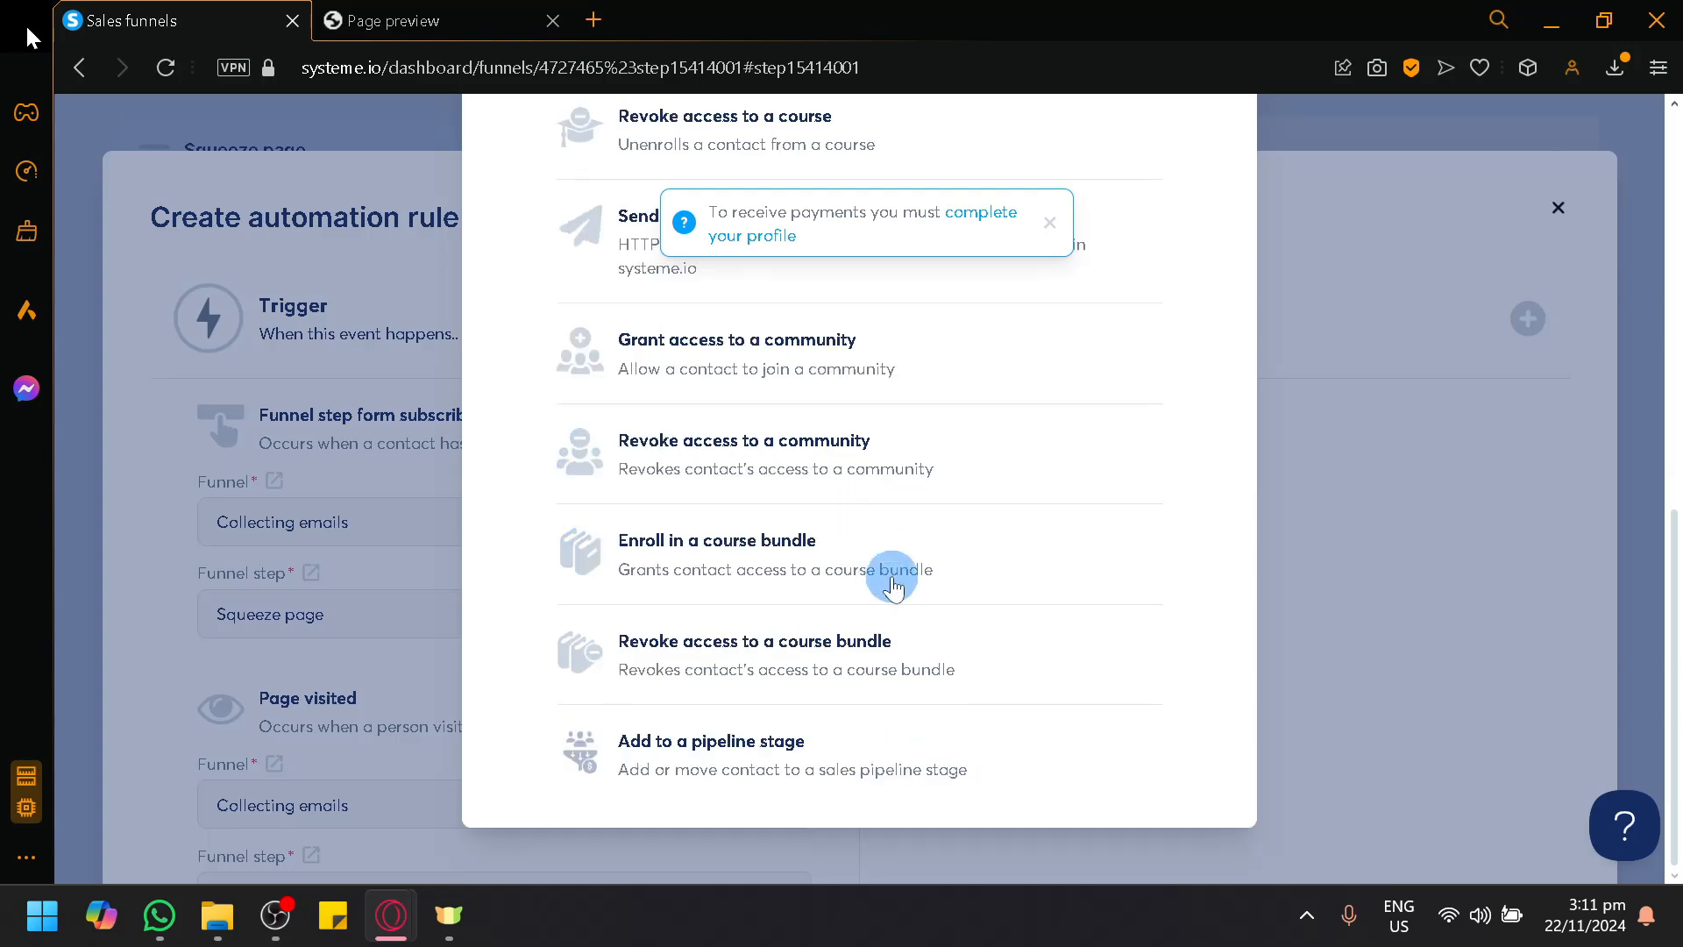
pyautogui.scroll(10, 1349, 628)
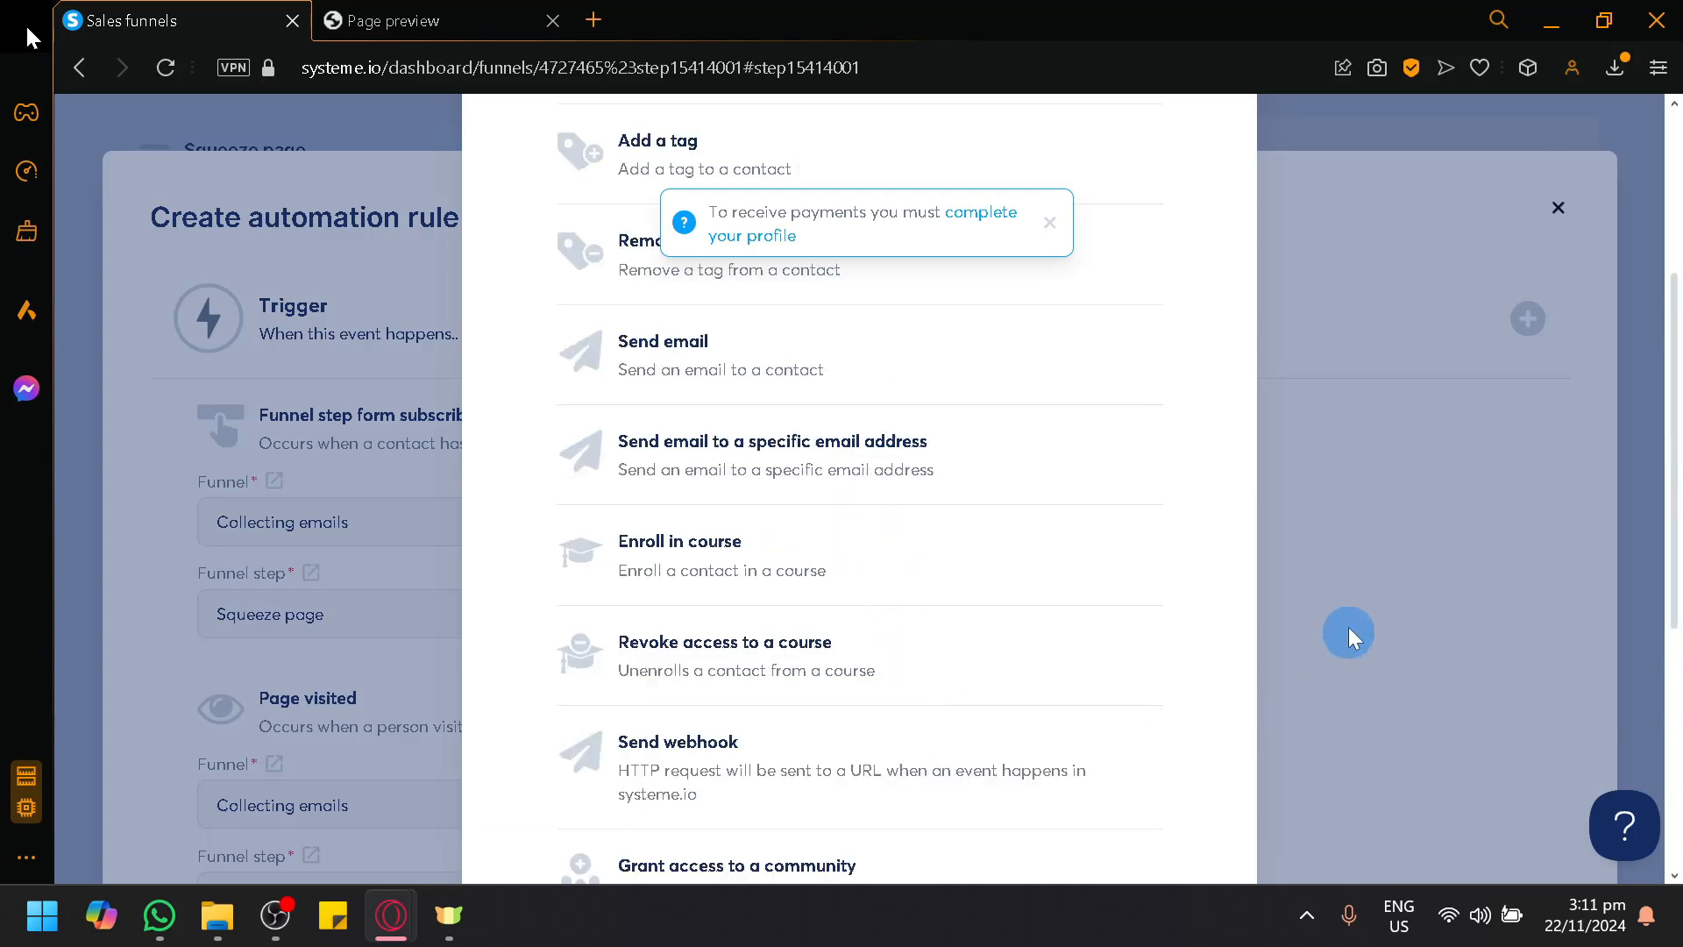
pyautogui.click(1345, 405)
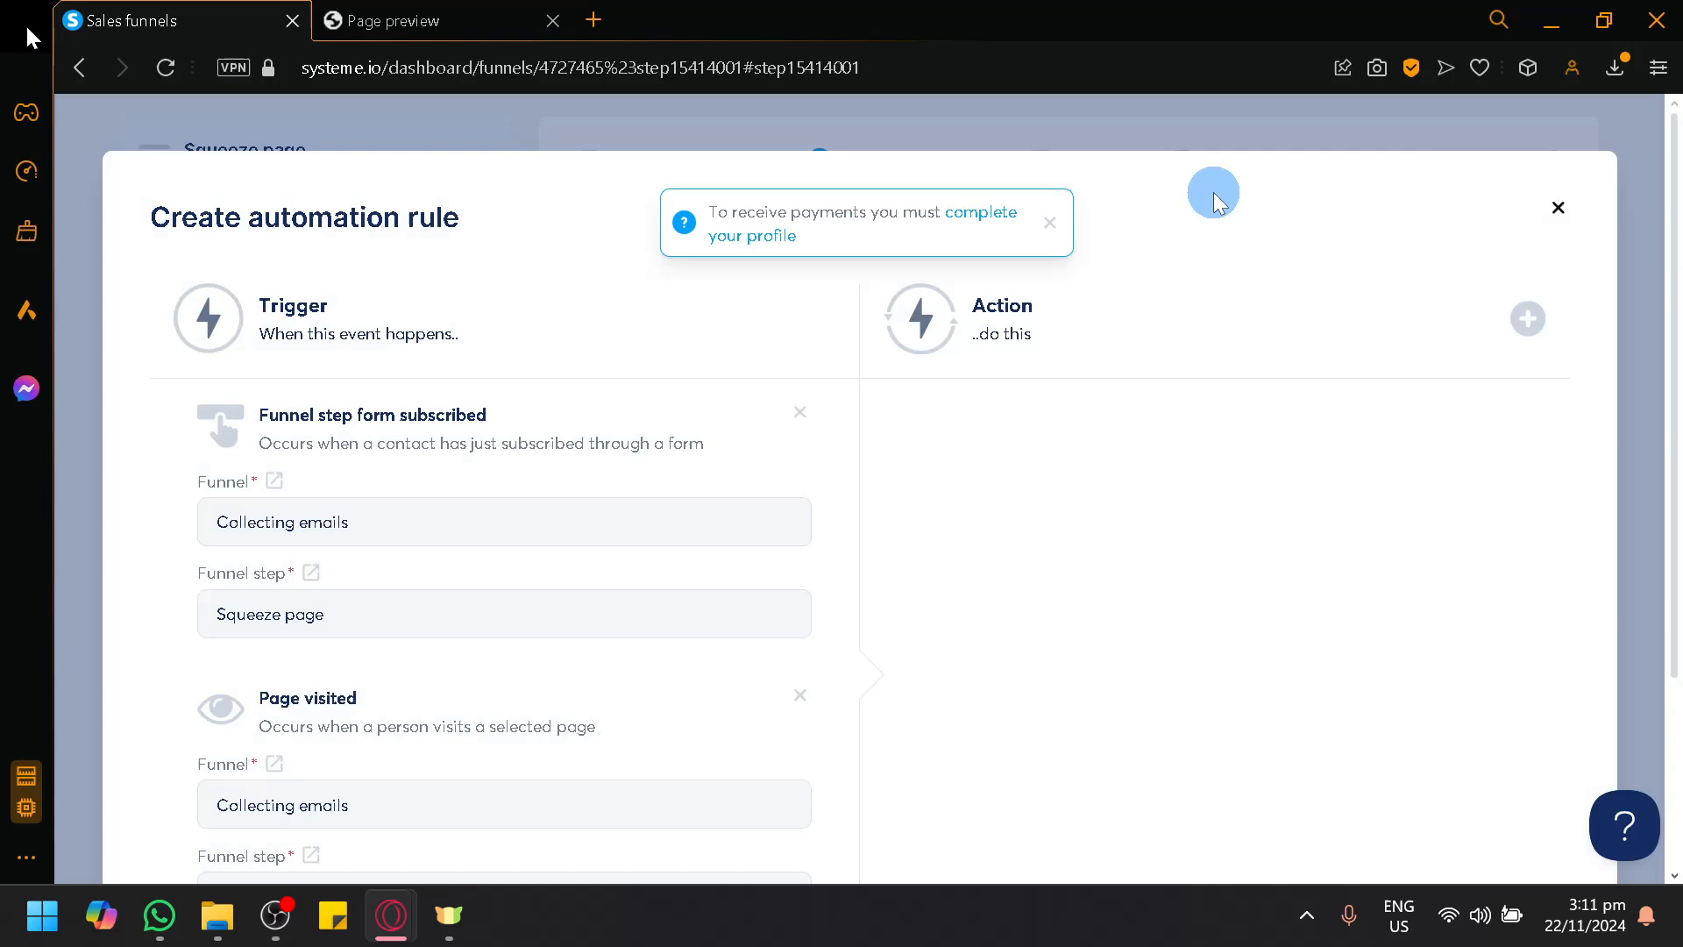
# Discard the unsaved automation rule and review the squeeze page's A/B test, stats, leads and deadline settings
pyautogui.click(1564, 224)
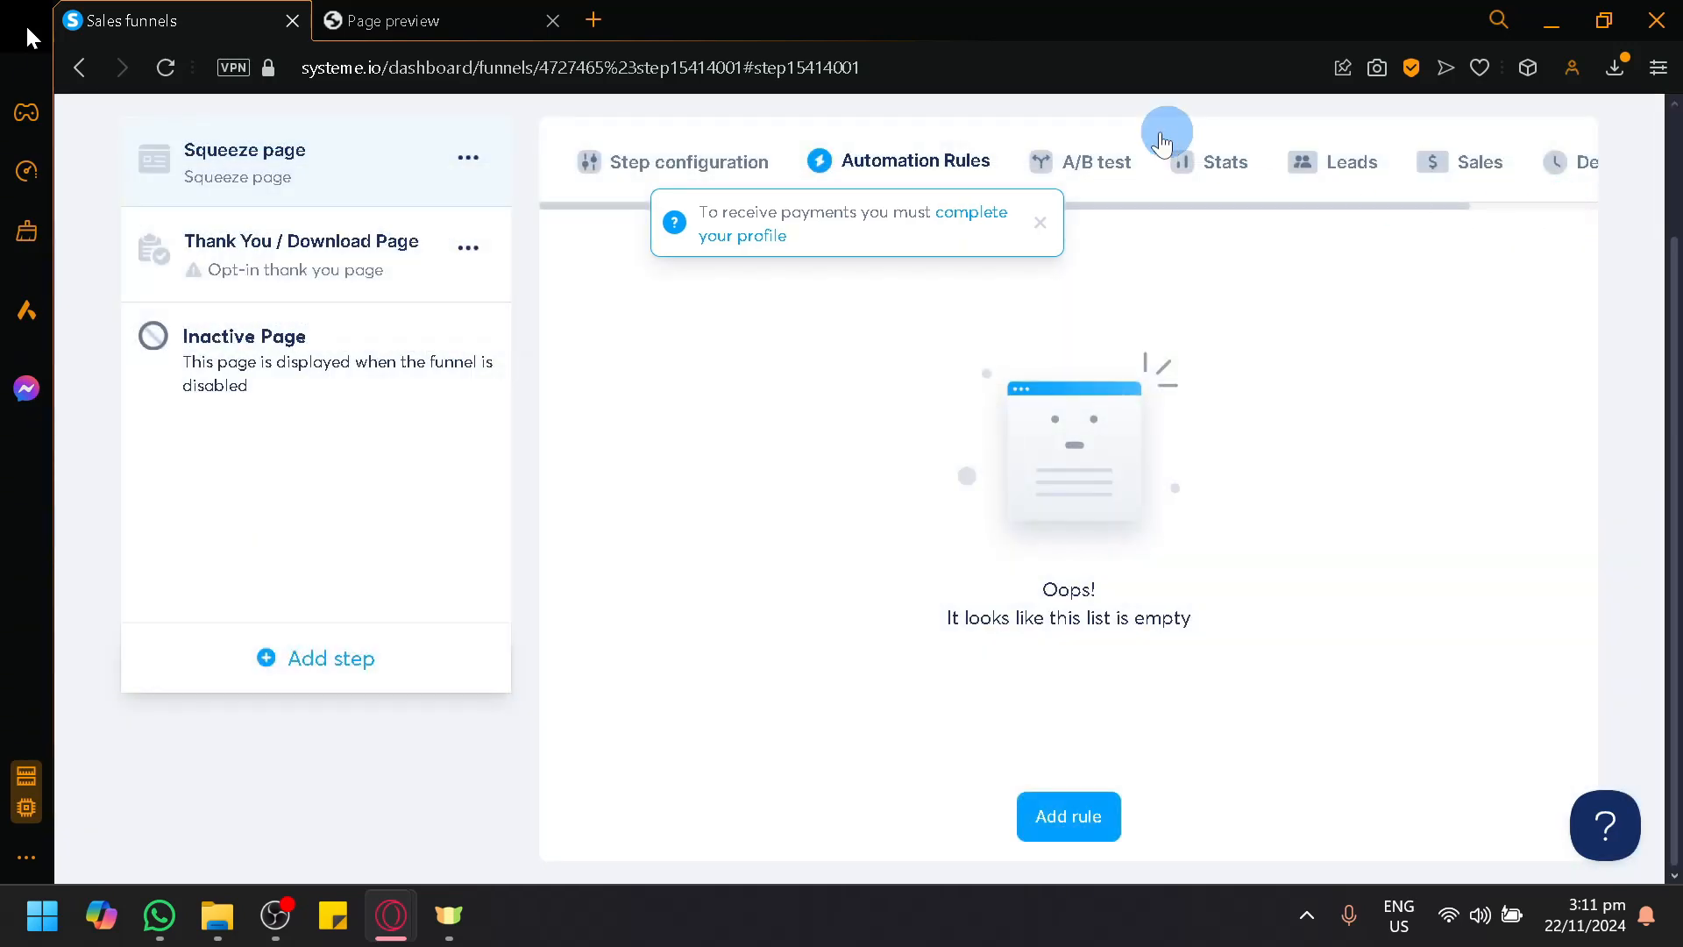
pyautogui.click(1064, 167)
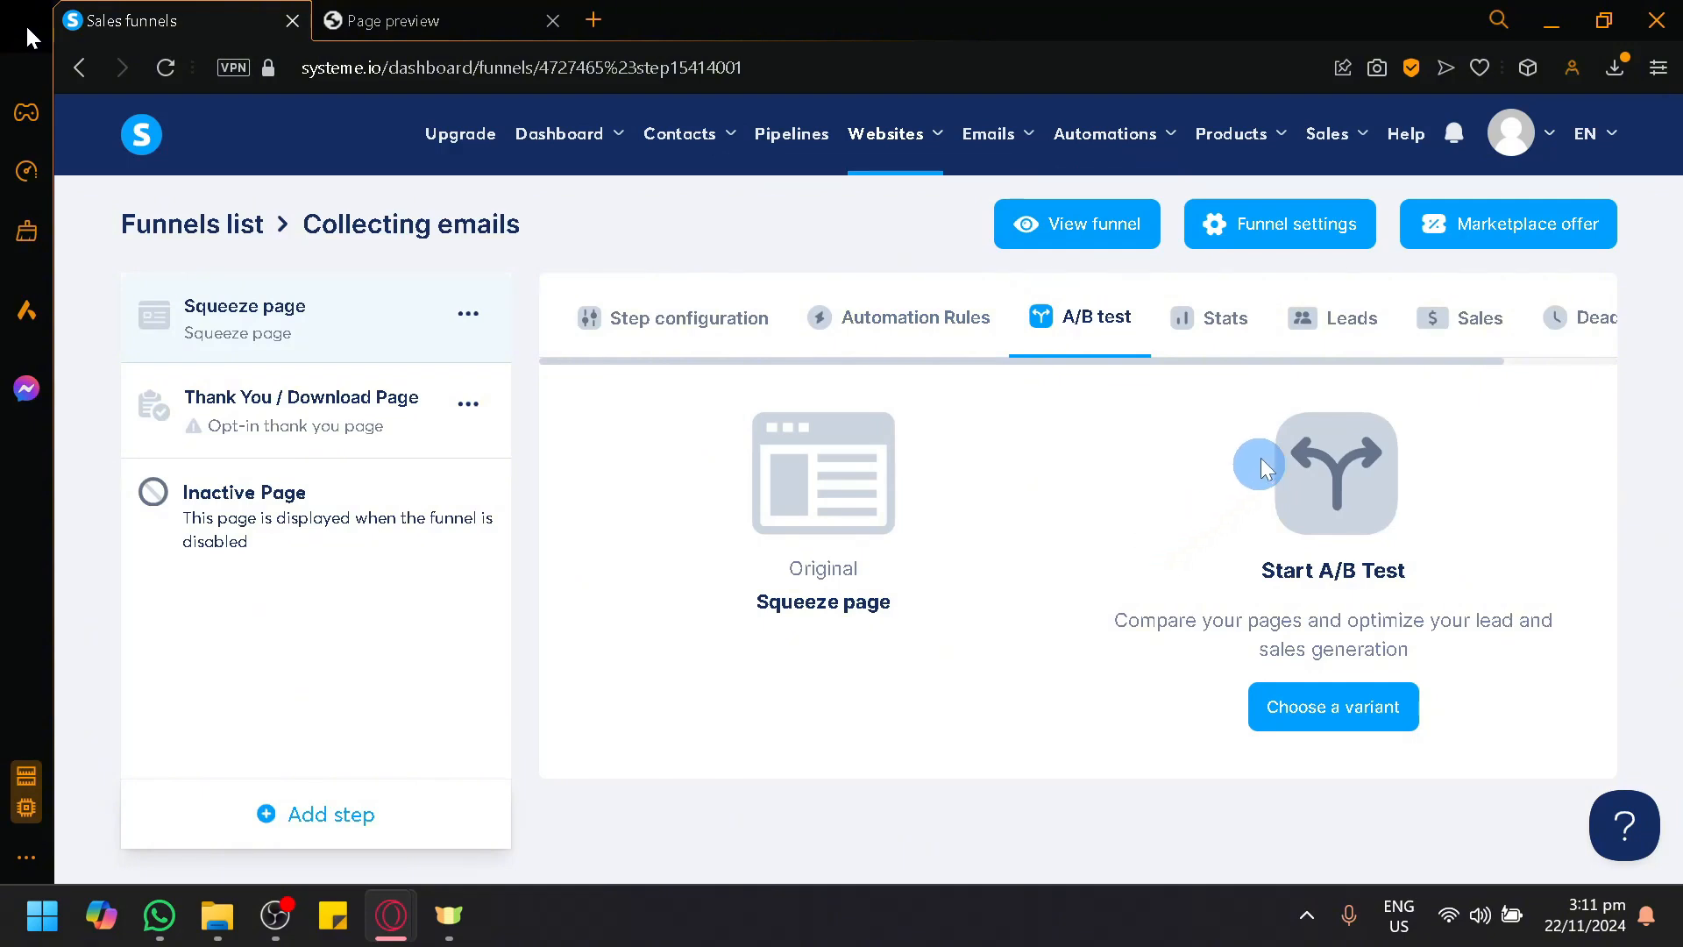
pyautogui.click(1230, 313)
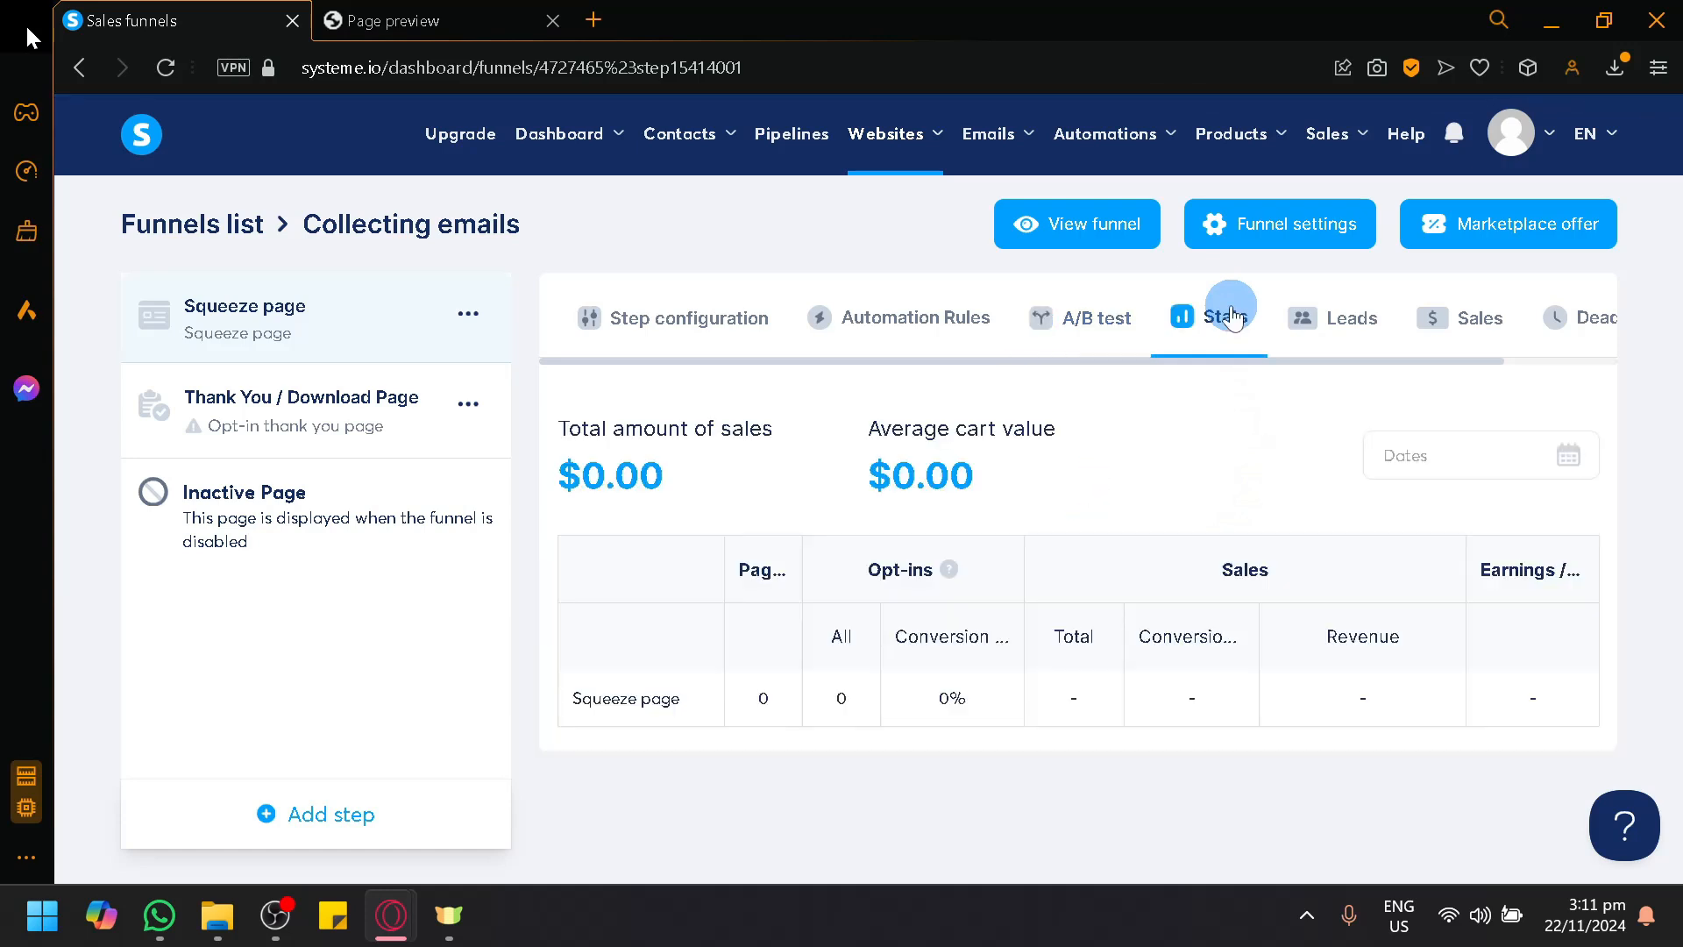
pyautogui.click(1347, 318)
pyautogui.click(1464, 331)
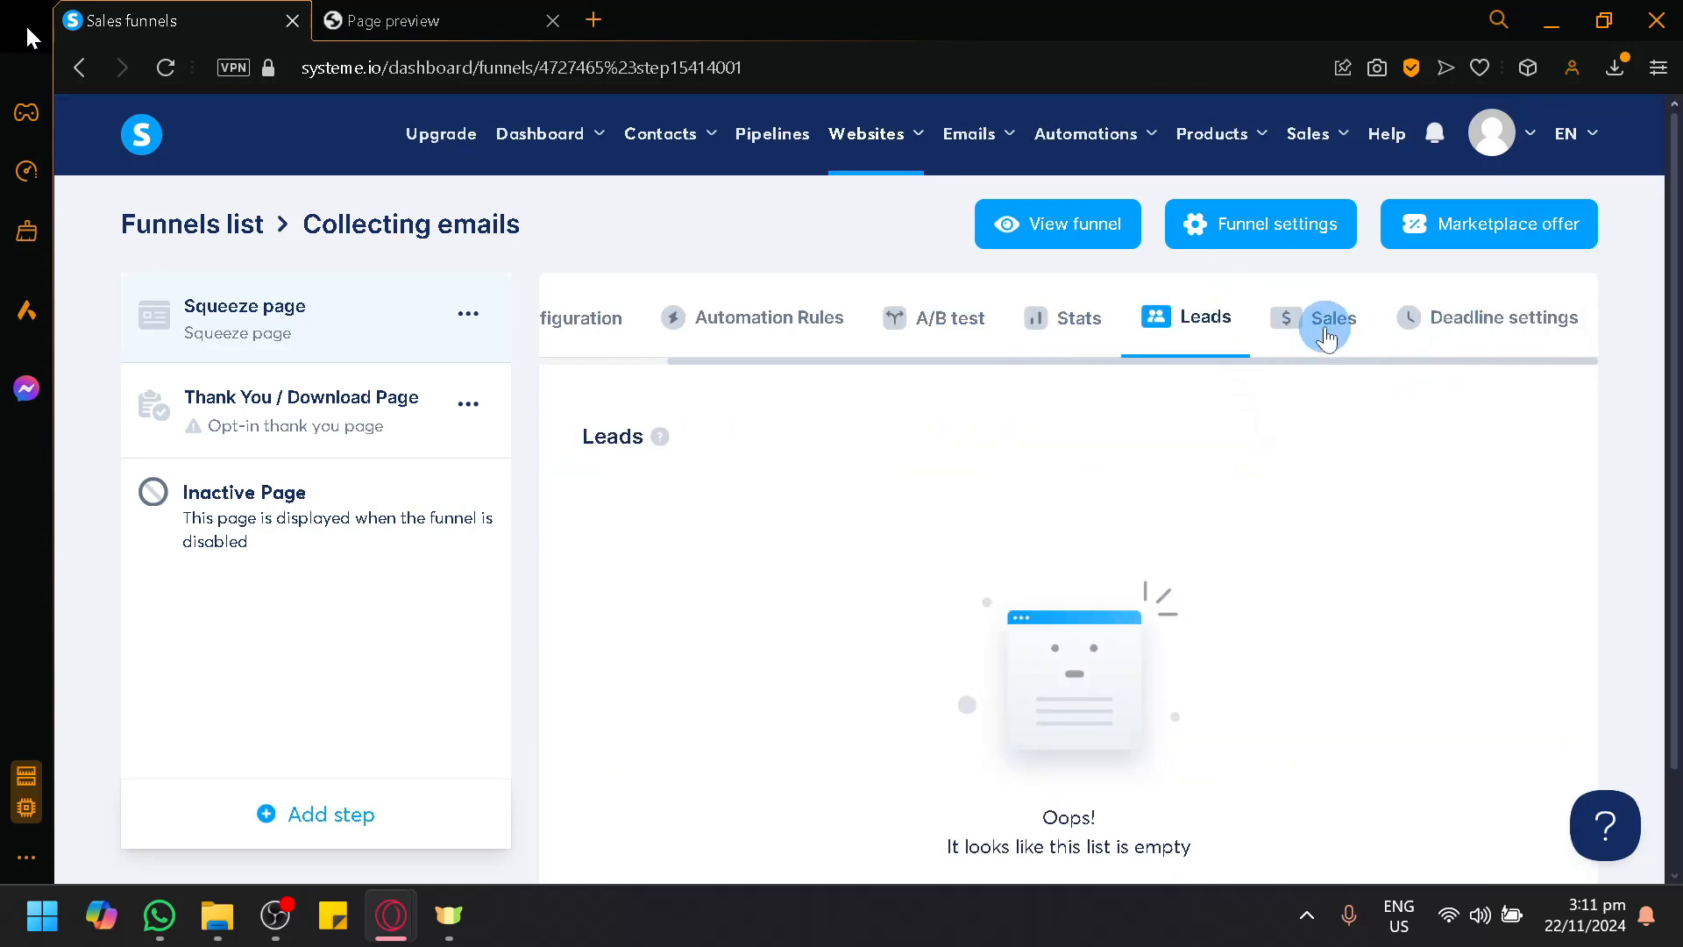
pyautogui.click(1464, 326)
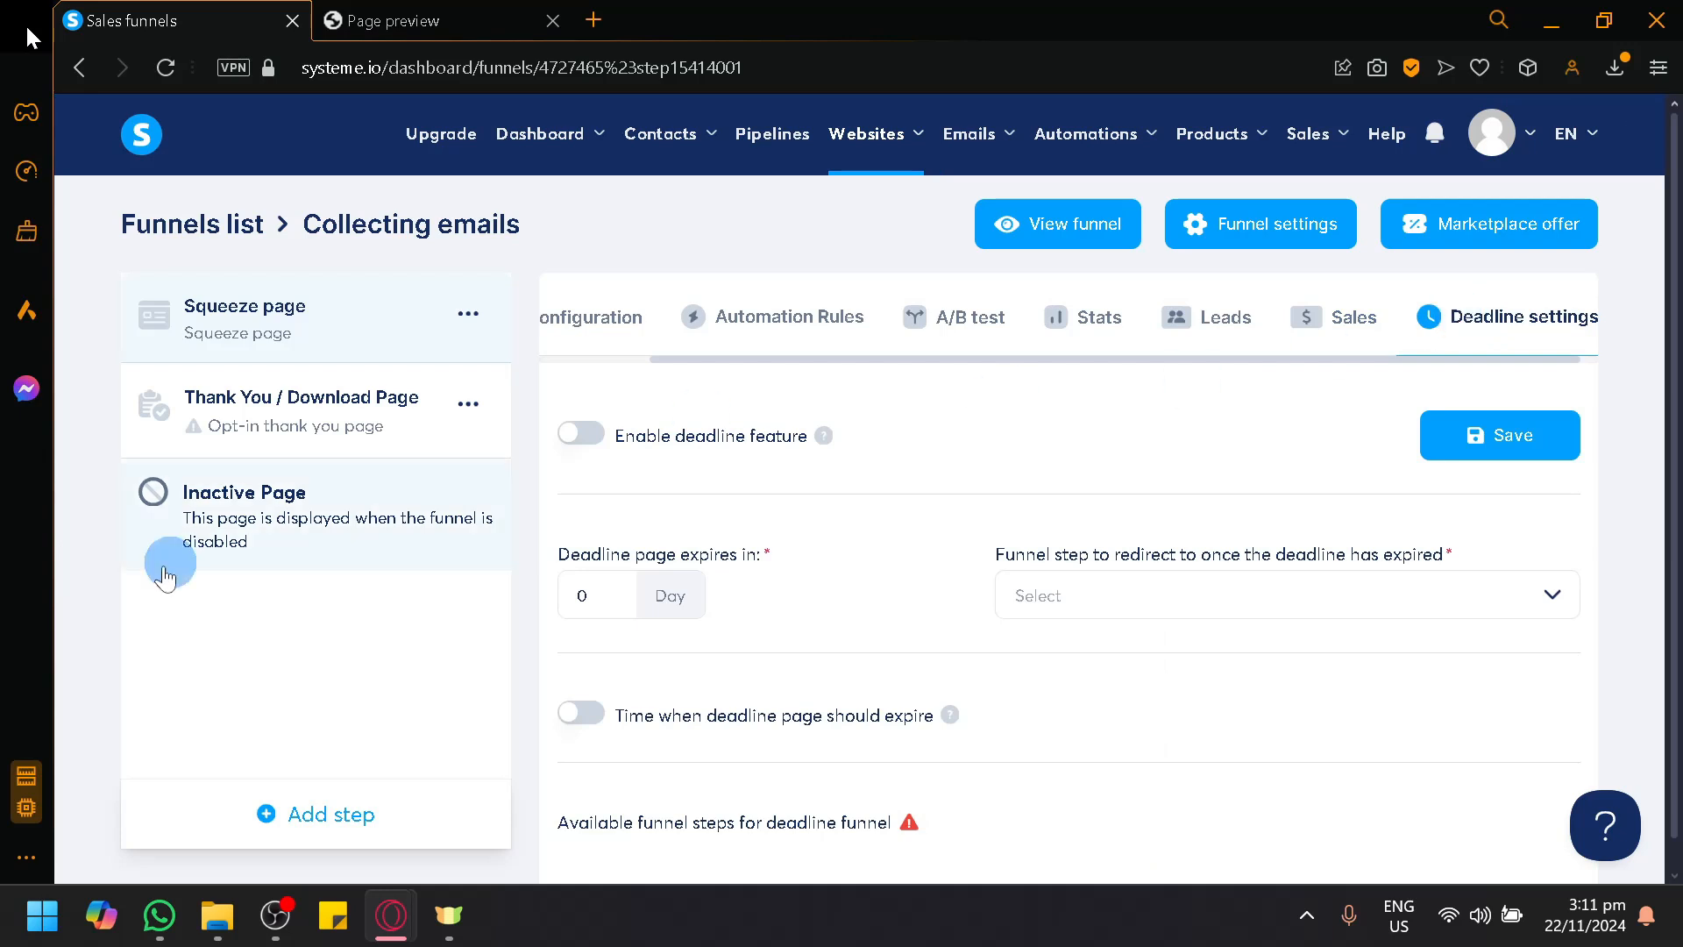
# Apply the dark "THANK YOU!" template with the "READ OUR BLOG" section to the Thank You / Download Page step
pyautogui.click(328, 424)
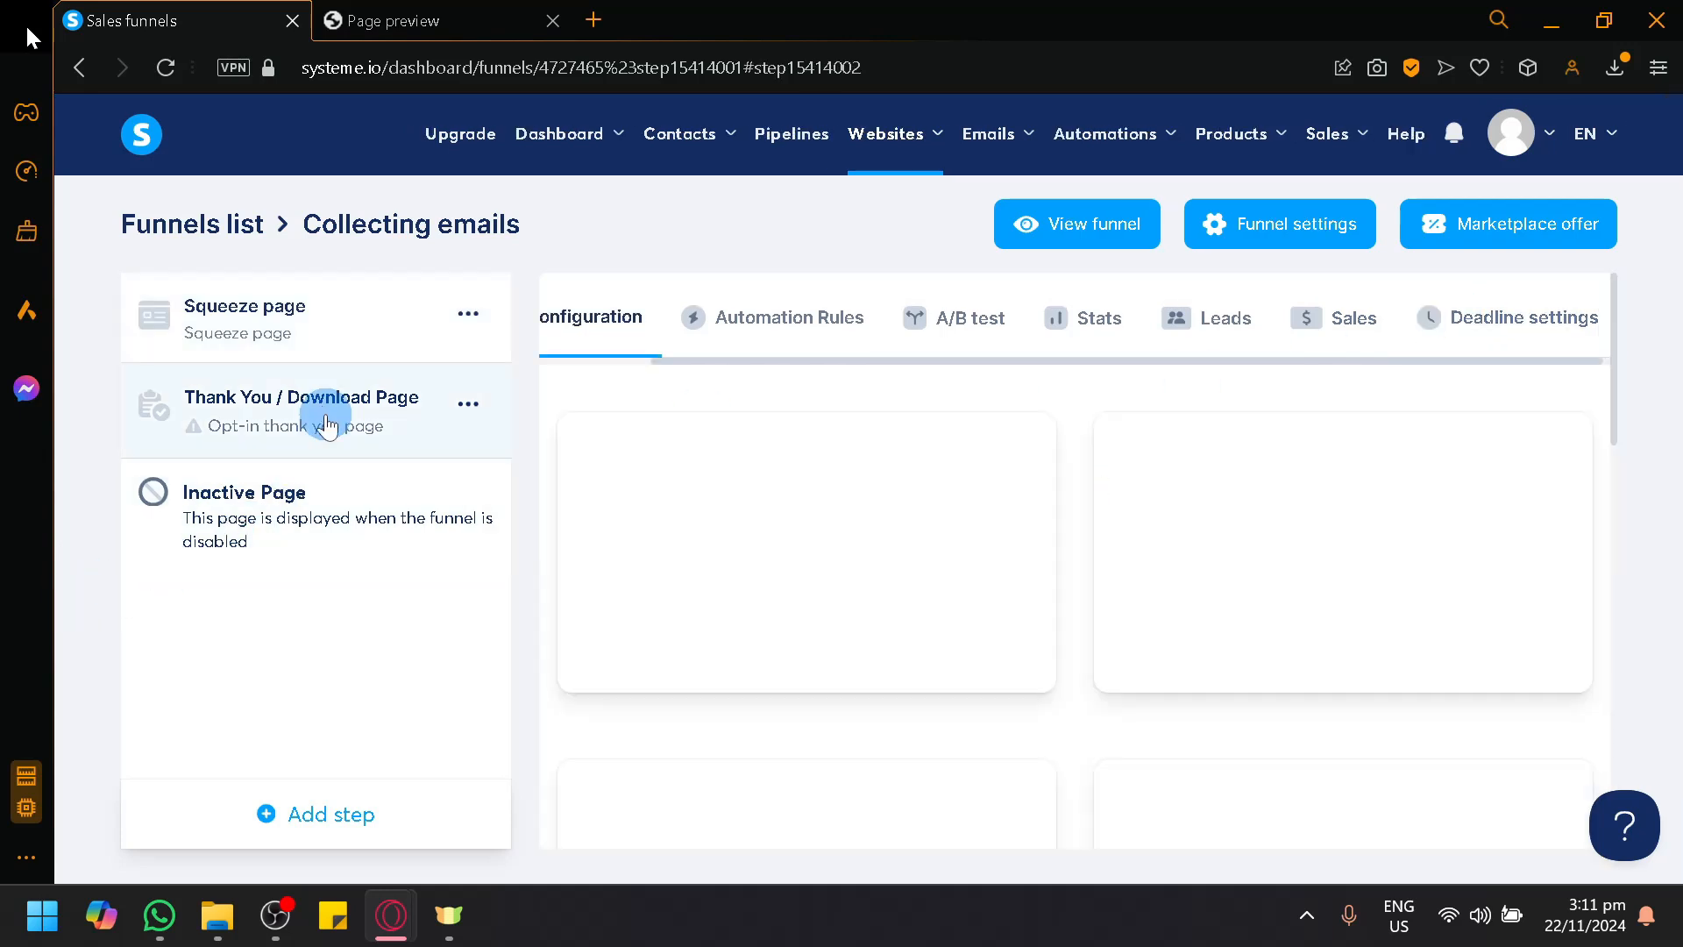
pyautogui.moveTo(950, 505)
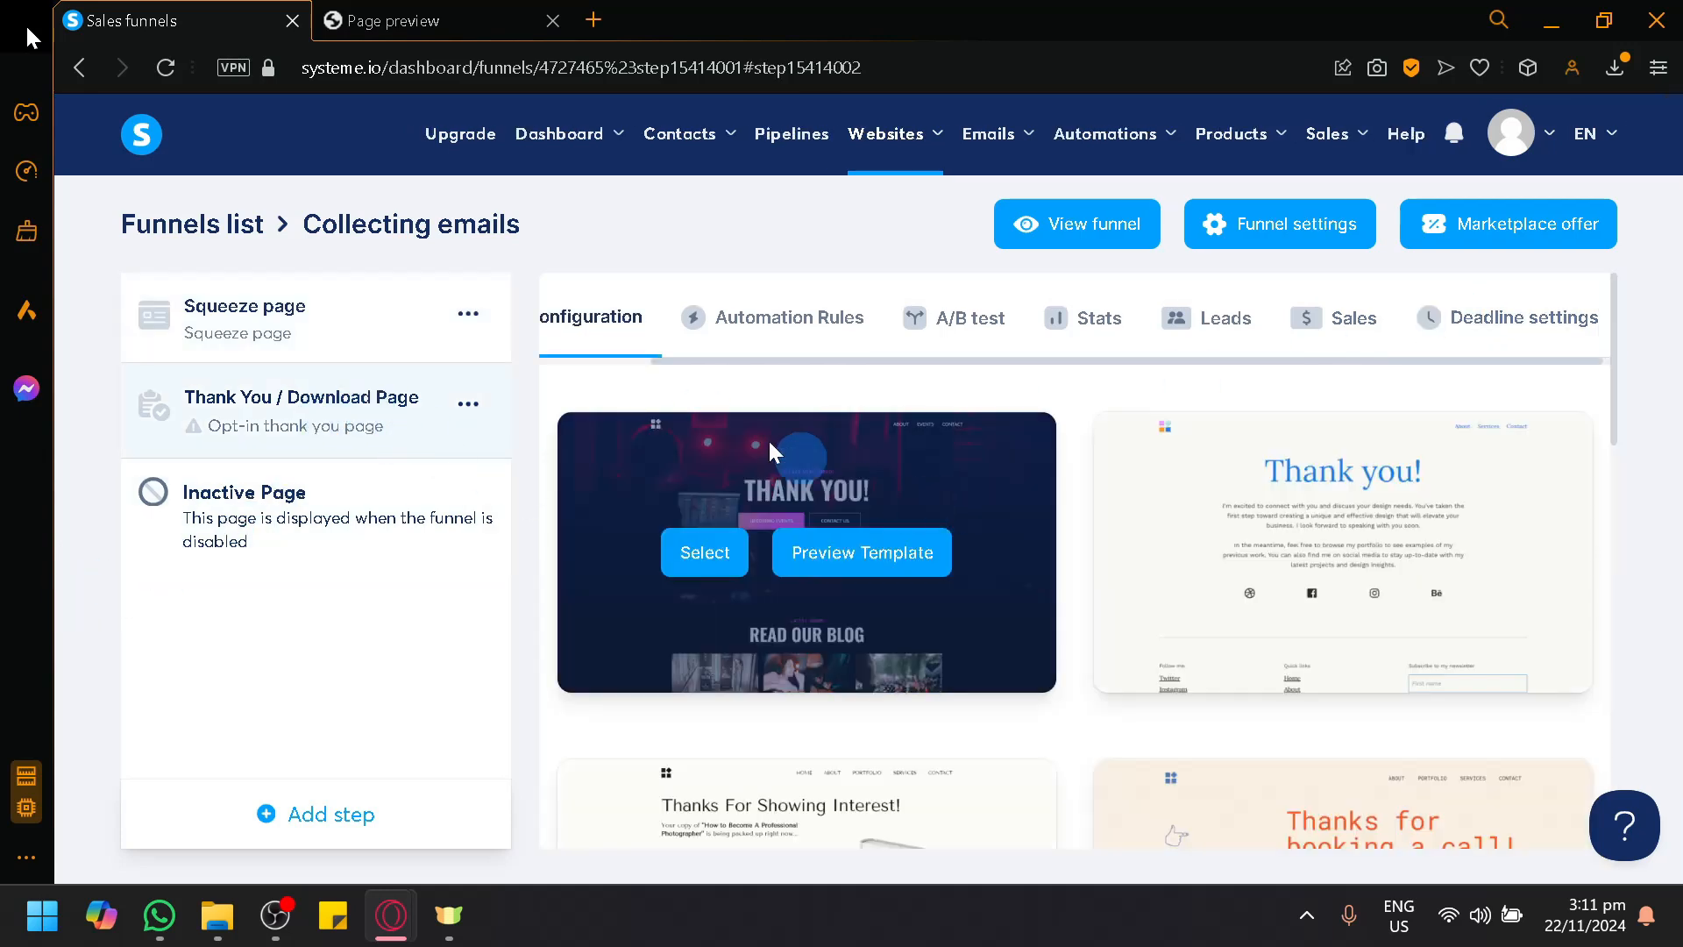
pyautogui.click(237, 307)
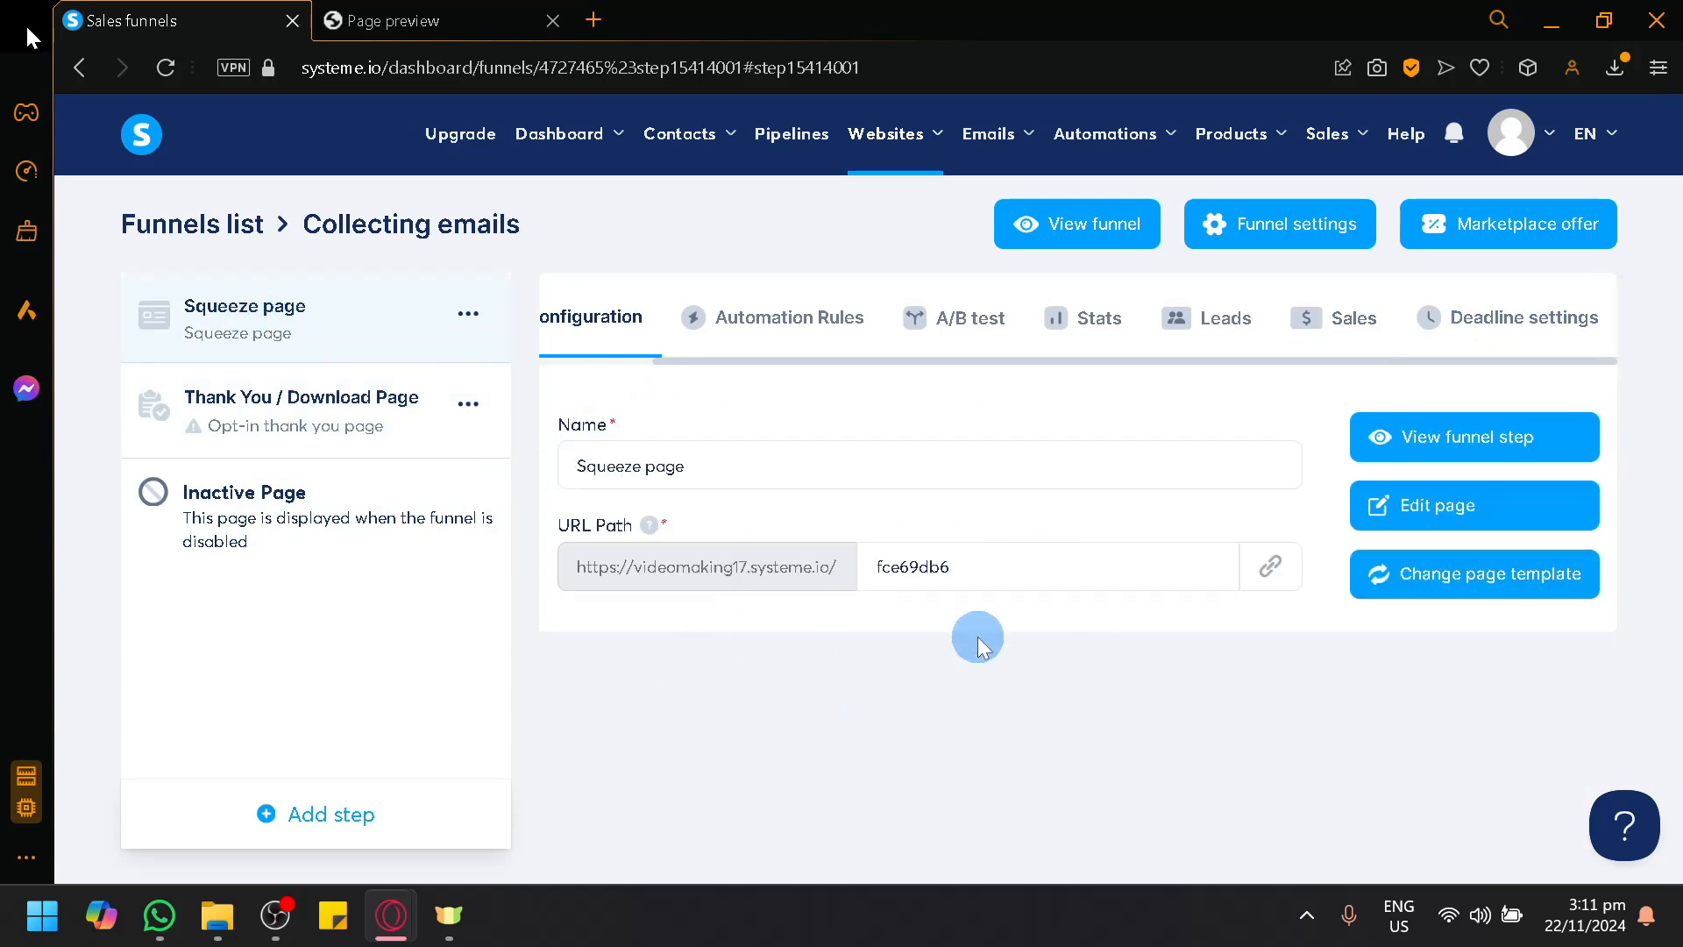
pyautogui.click(229, 412)
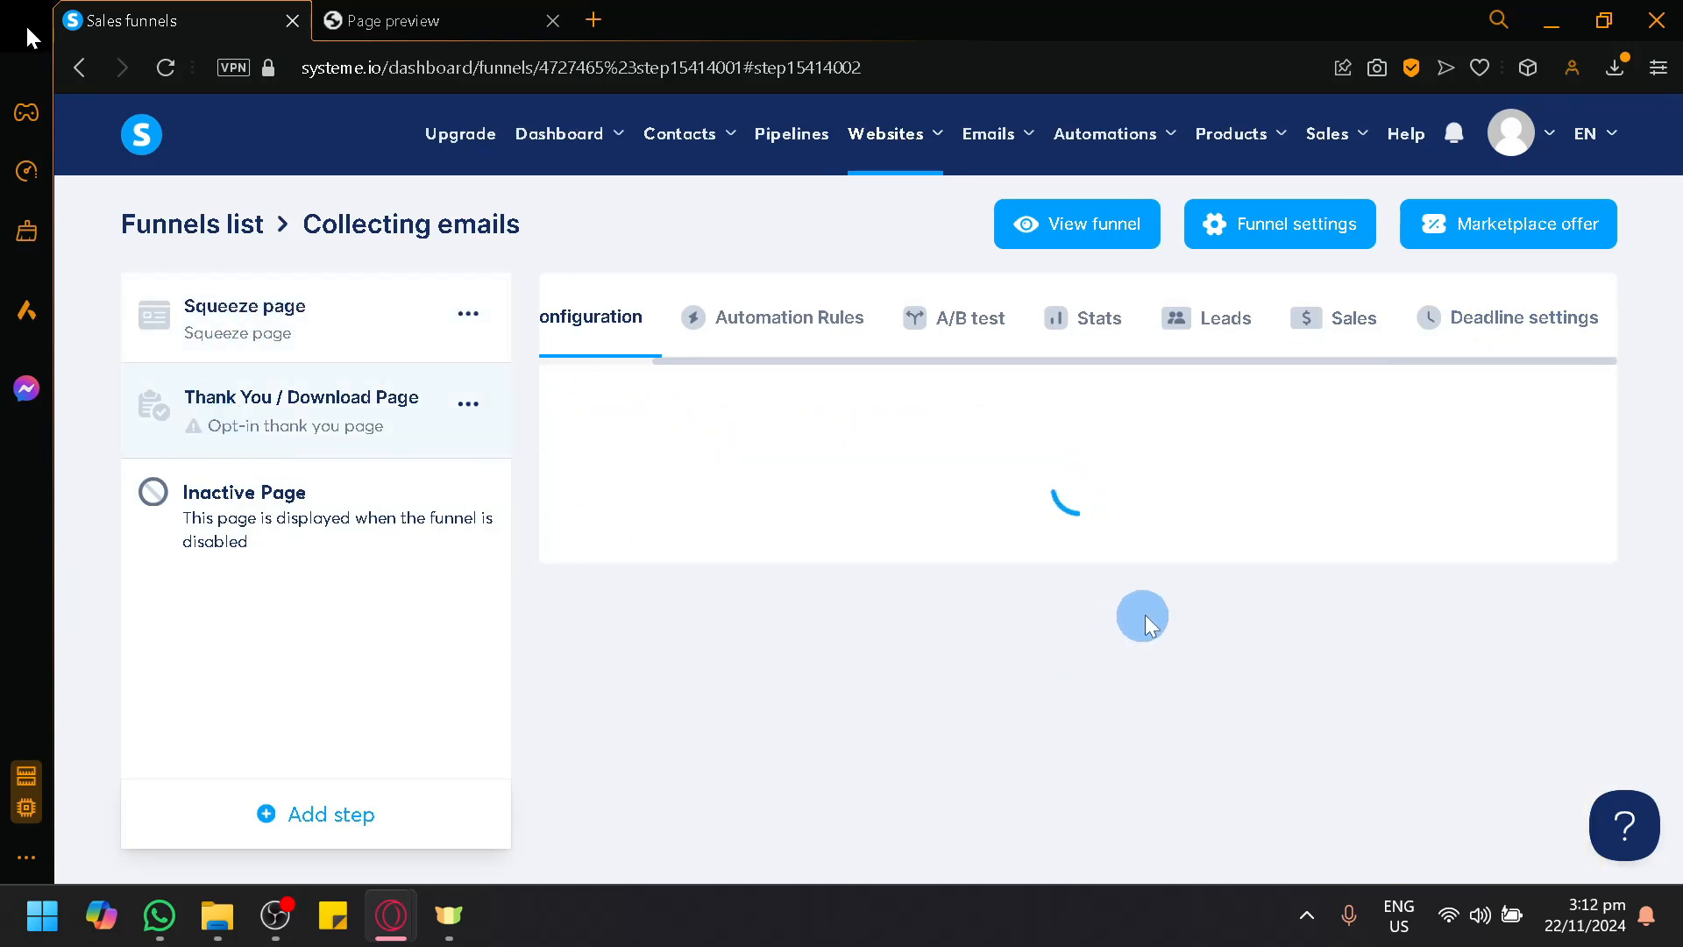
pyautogui.scroll(-3, 658, 564)
pyautogui.scroll(3, 696, 649)
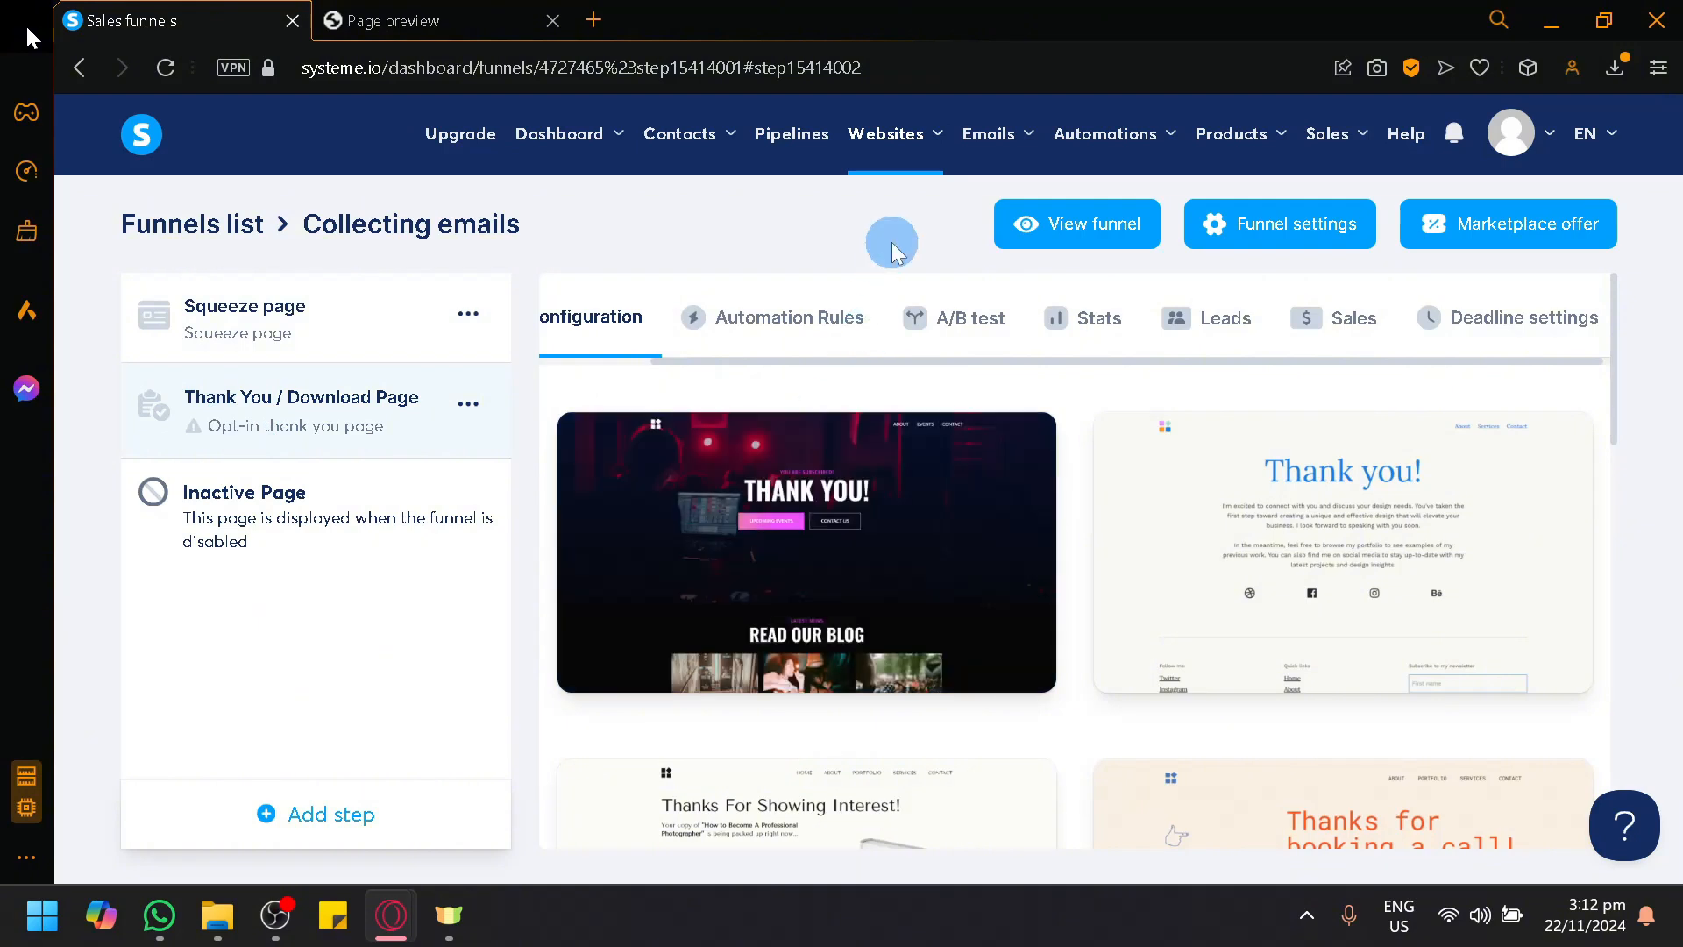
pyautogui.click(915, 158)
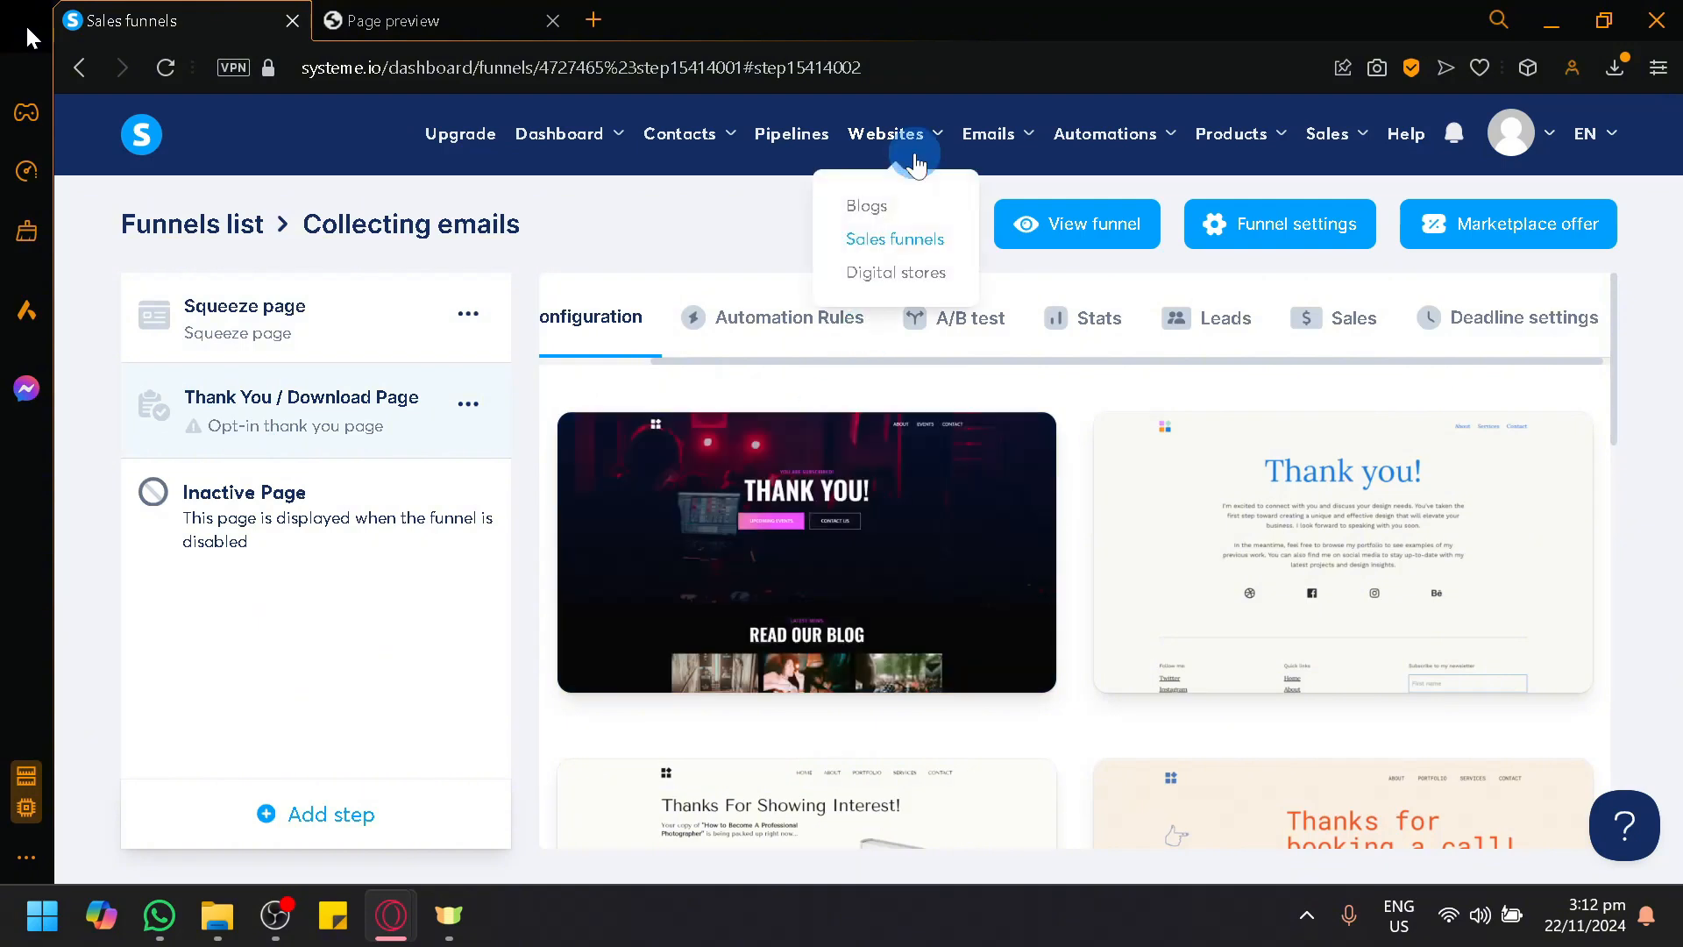
pyautogui.moveTo(969, 566)
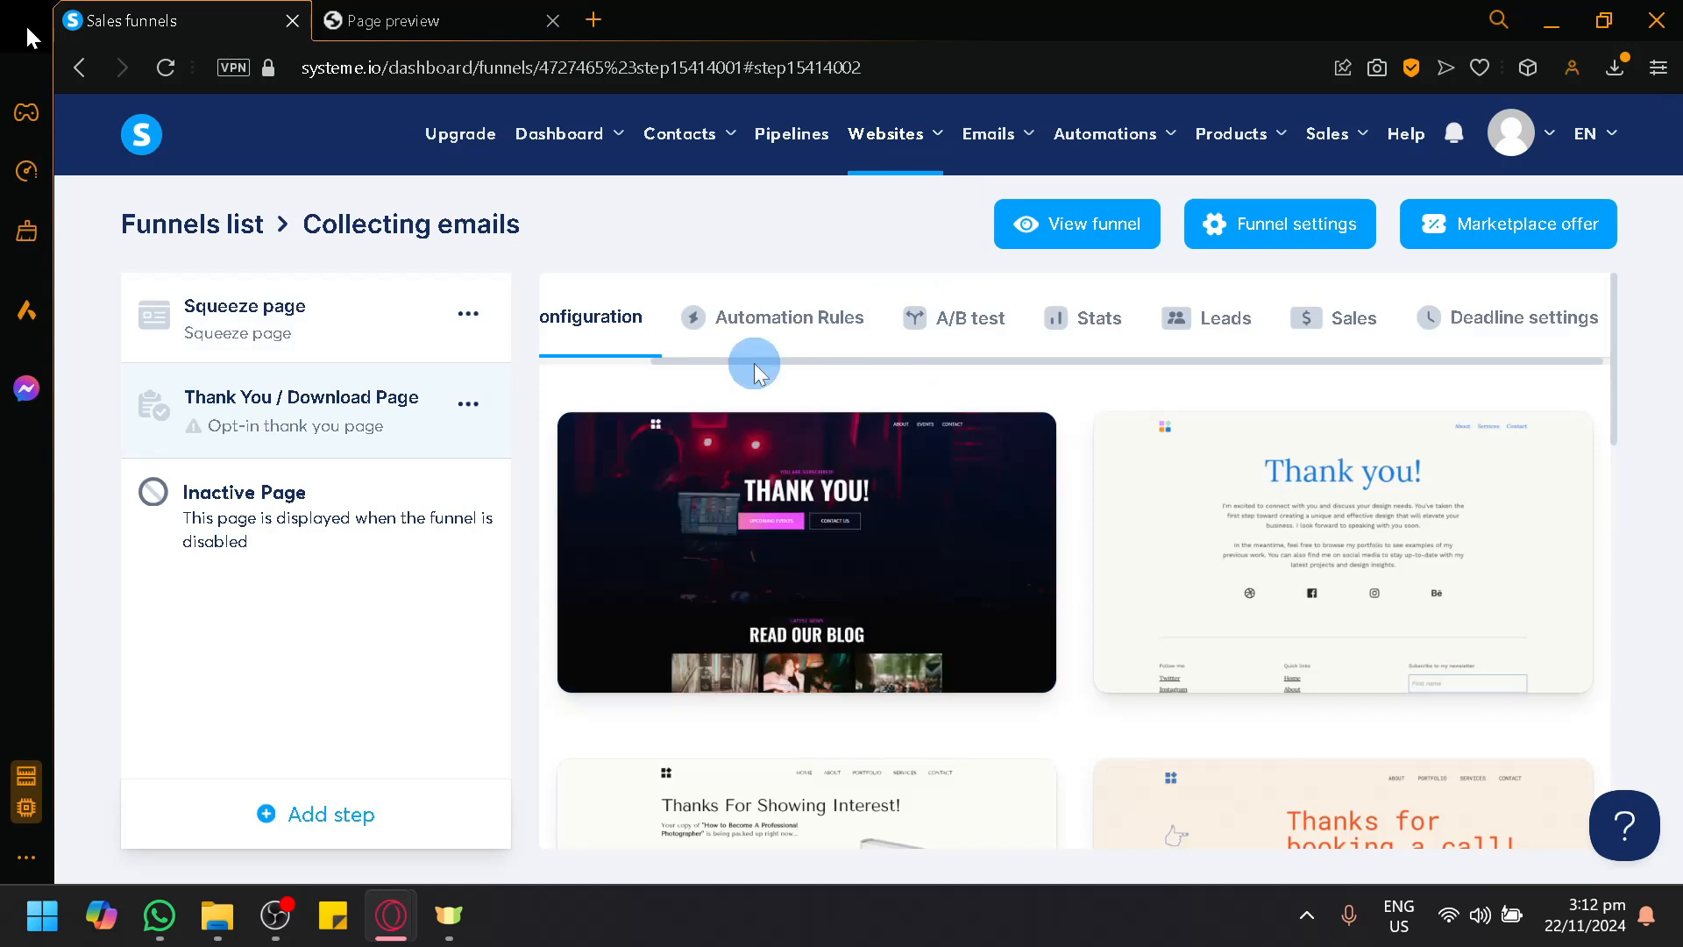
pyautogui.moveTo(785, 605)
pyautogui.click(726, 566)
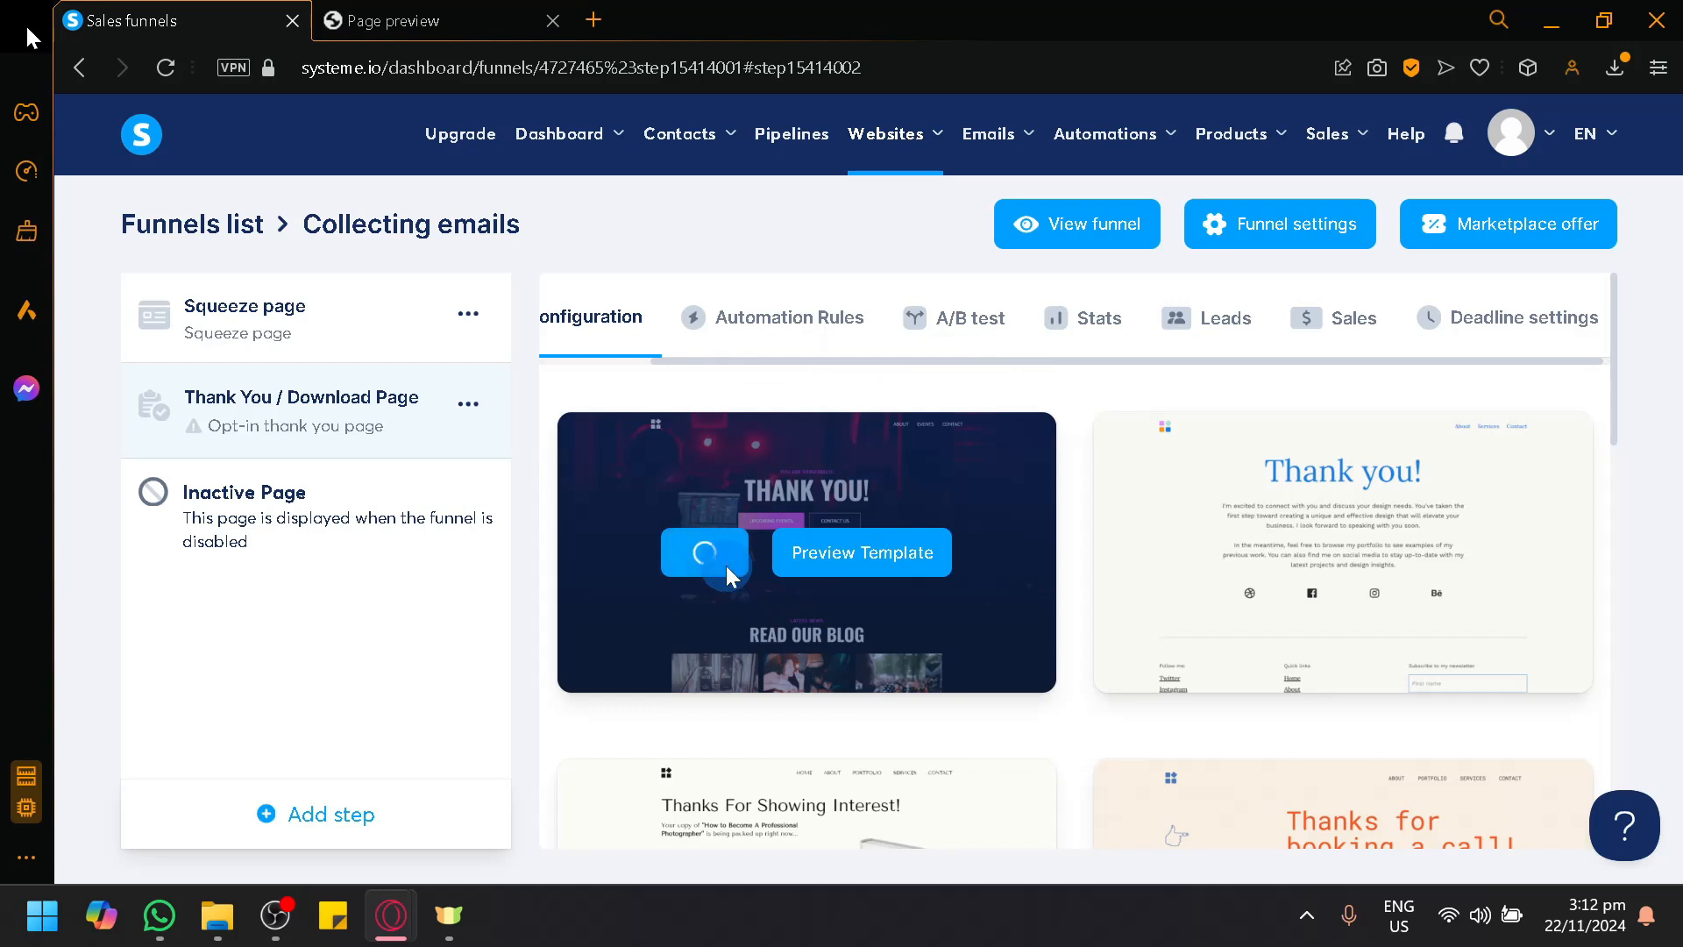